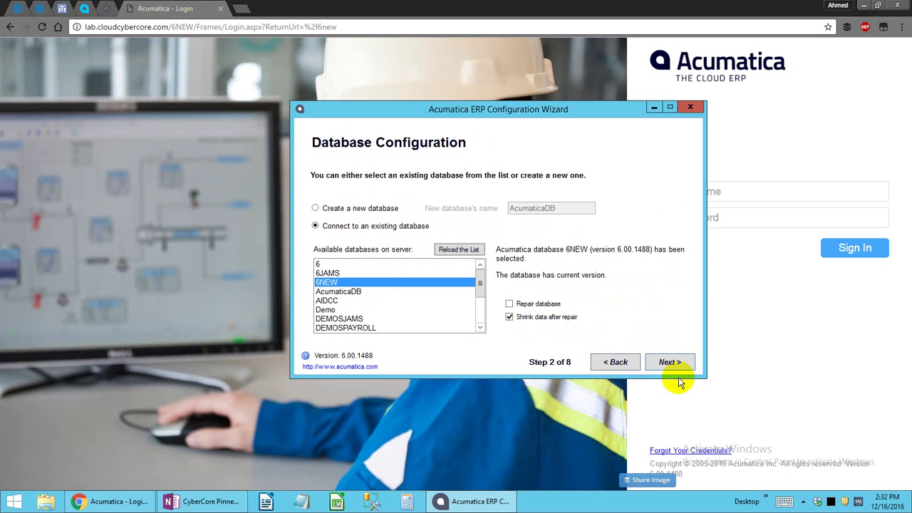
# Keep the existing 6NEW database connection with 'Shrink data after repair' turned off, and continue.
pyautogui.click(548, 320)
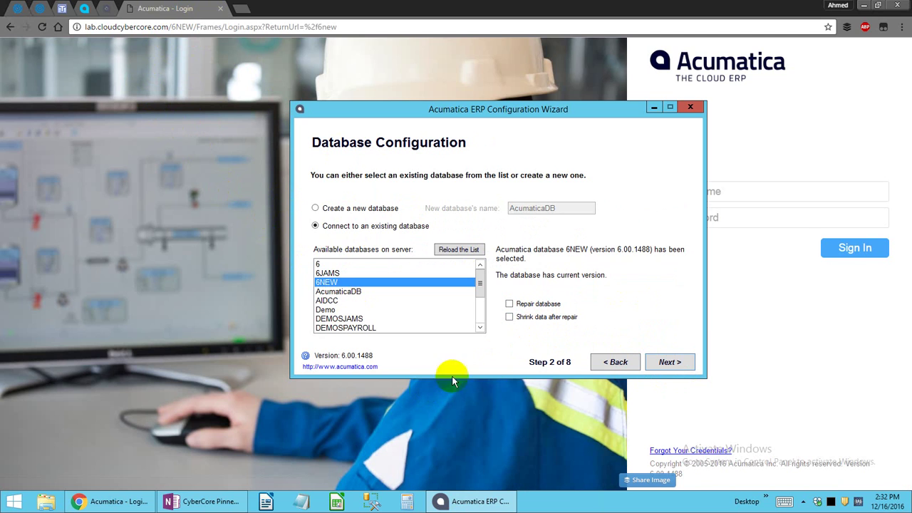
pyautogui.click(656, 365)
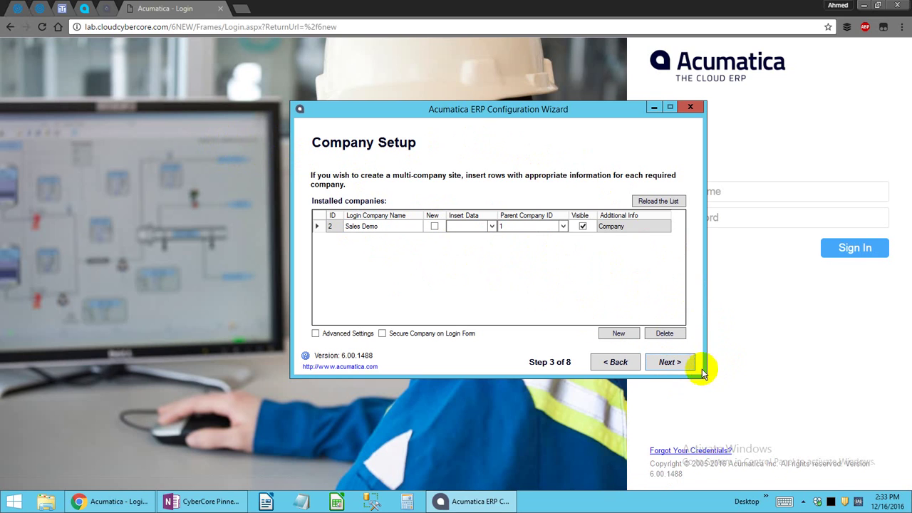
# Use SQL Server Authentication with an existing login for the database connection.
pyautogui.click(675, 363)
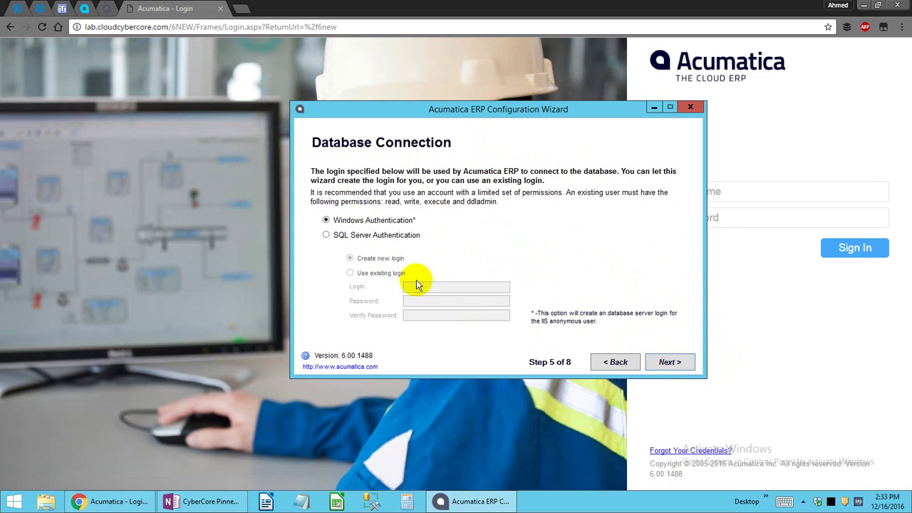
pyautogui.click(376, 235)
pyautogui.click(396, 275)
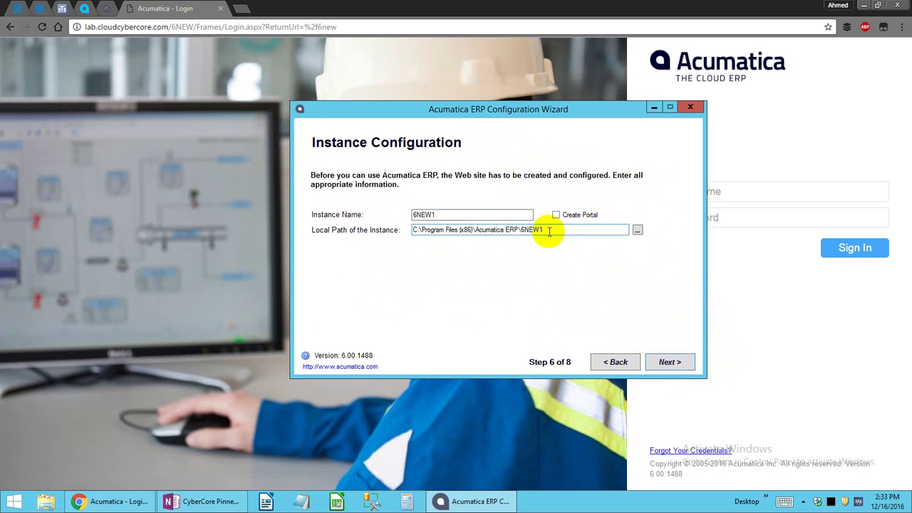
pyautogui.click(544, 230)
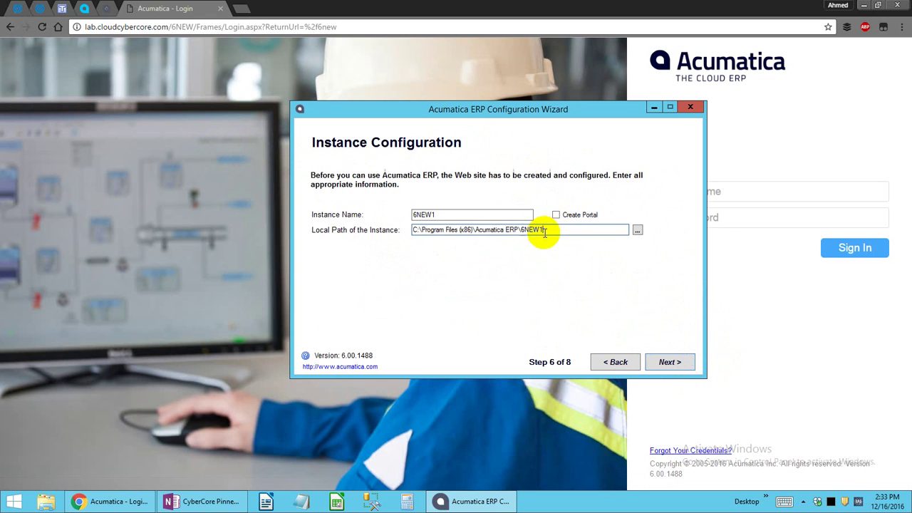
# Name the instance CustomerPortal6NEW and adjust its local path.
pyautogui.click(463, 215)
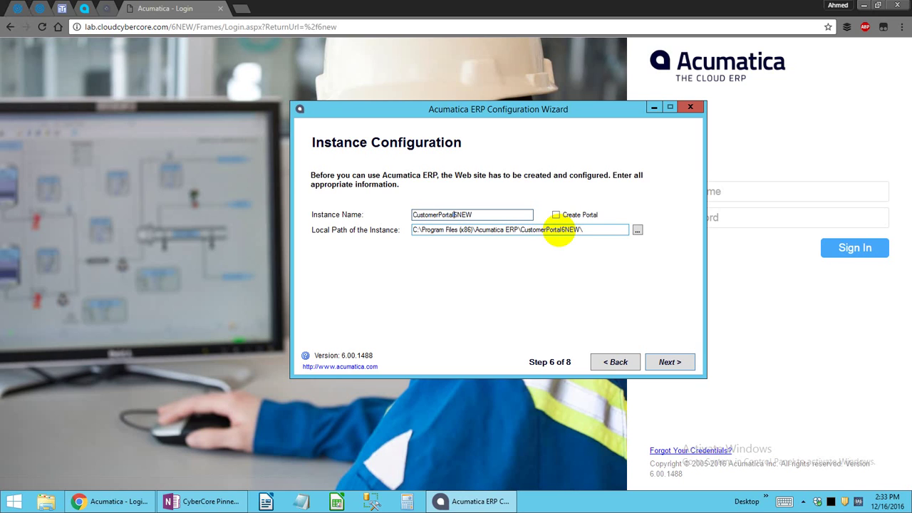
pyautogui.click(589, 229)
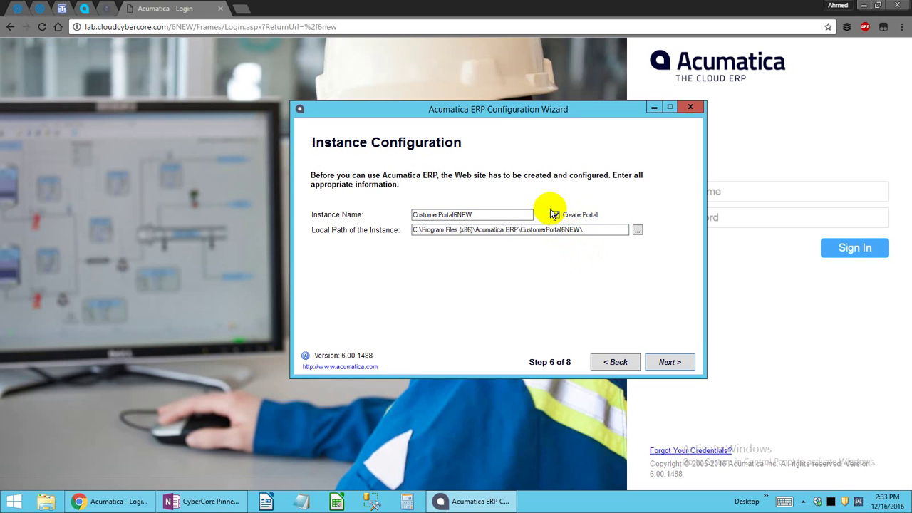
pyautogui.click(668, 362)
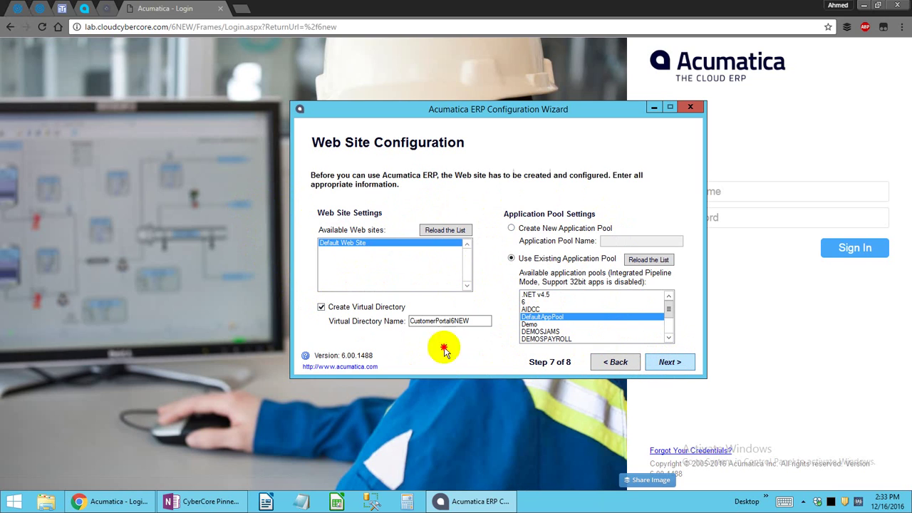
# Accept virtual directory CustomerPortal6NEW, start the installation, and reload the Acumatica login page.
pyautogui.moveTo(466, 321); pyautogui.dragTo(397, 321)
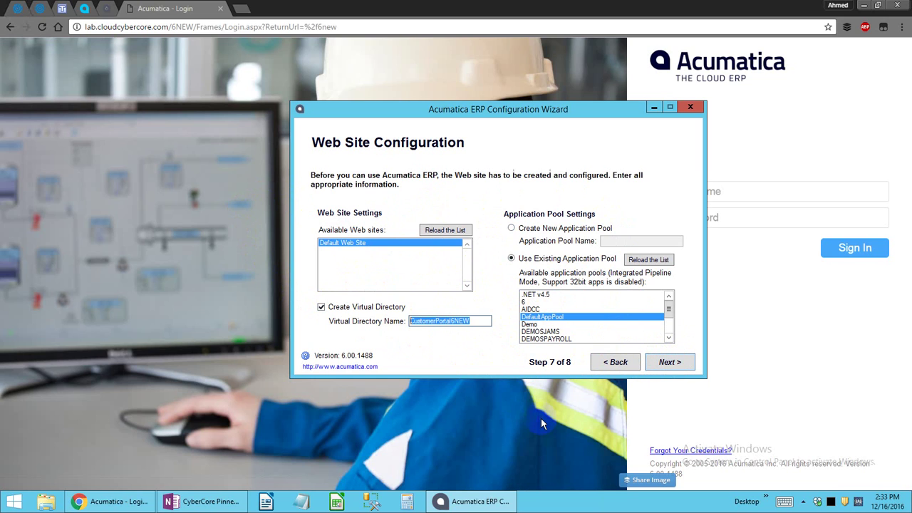
pyautogui.click(687, 365)
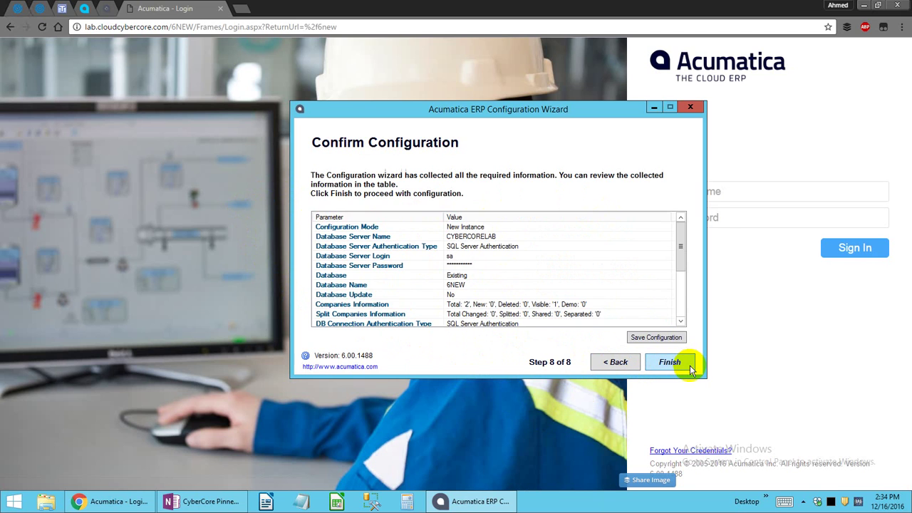
pyautogui.click(689, 368)
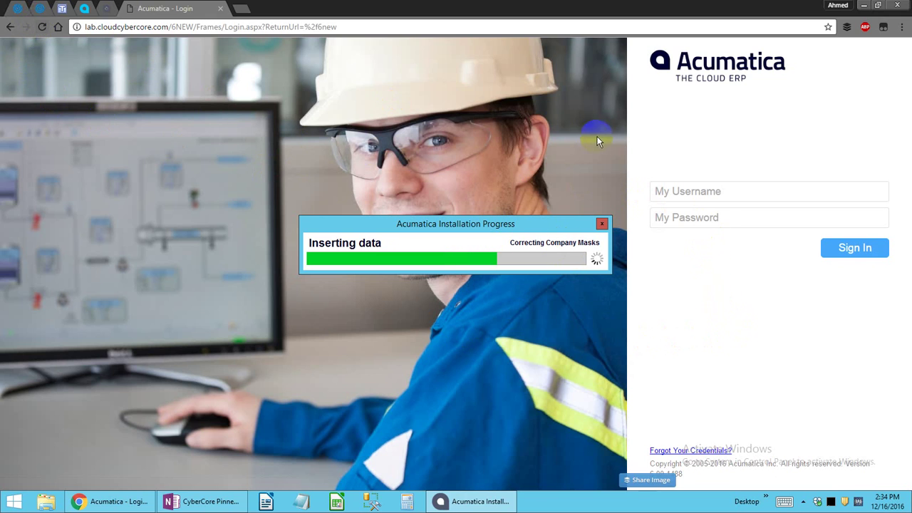
pyautogui.click(40, 28)
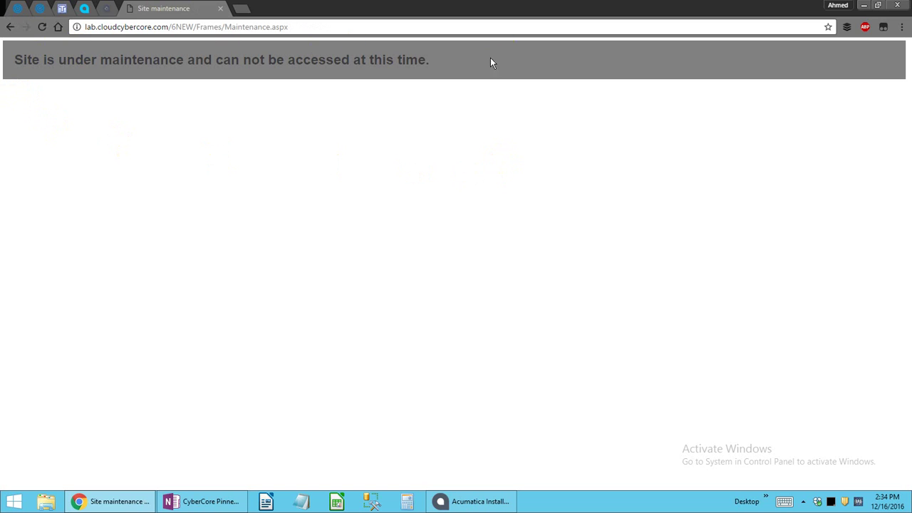
# Check installation progress, then load lab.cloudcybercore.com/CustomerPortal6New in an incognito window.
pyautogui.click(485, 501)
pyautogui.hotkey('ctrl', 'shift', 'n')
pyautogui.write('lab.cloudcybercore.com/')
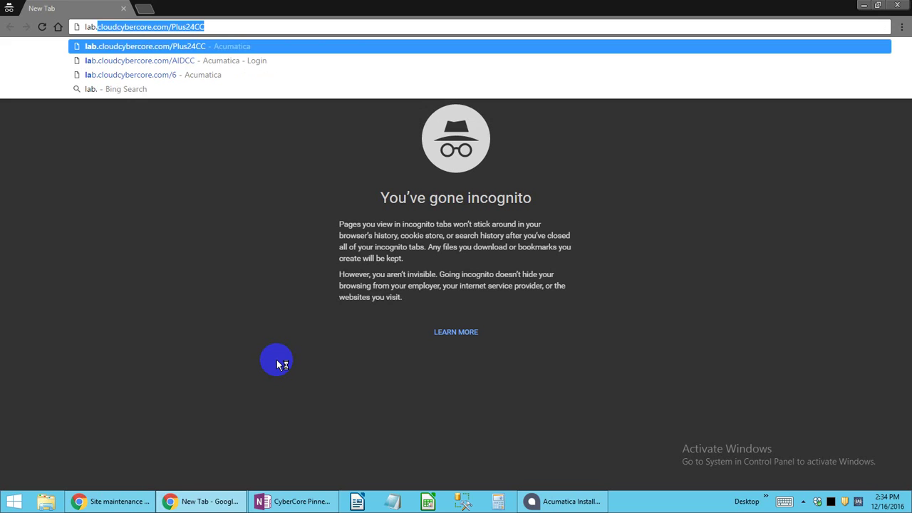
pyautogui.press('BackSpace')
pyautogui.write('CustomerPortal6')
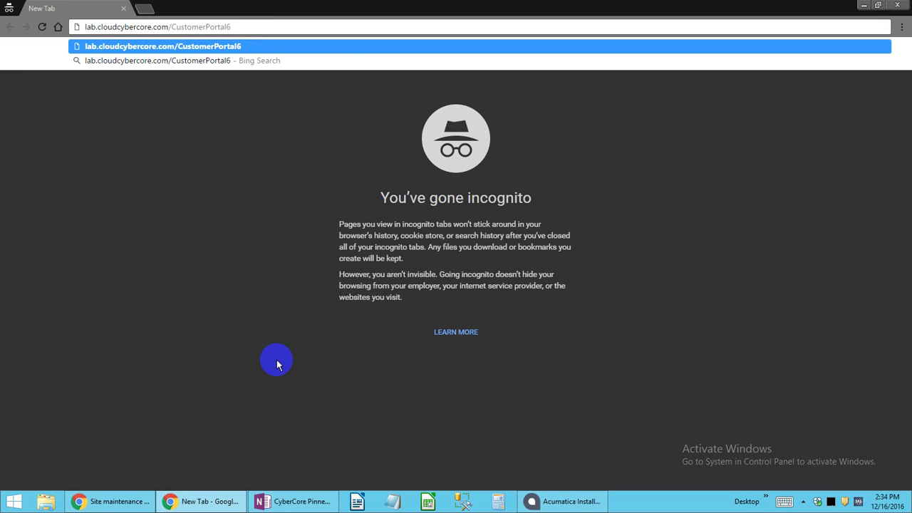
pyautogui.press('BackSpace')
pyautogui.write('New')
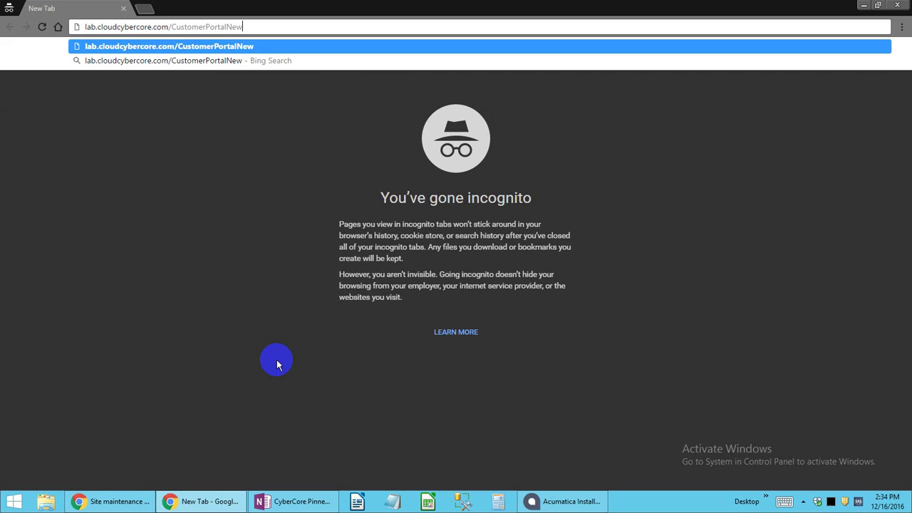
pyautogui.hotkey('alt', 'Tab')
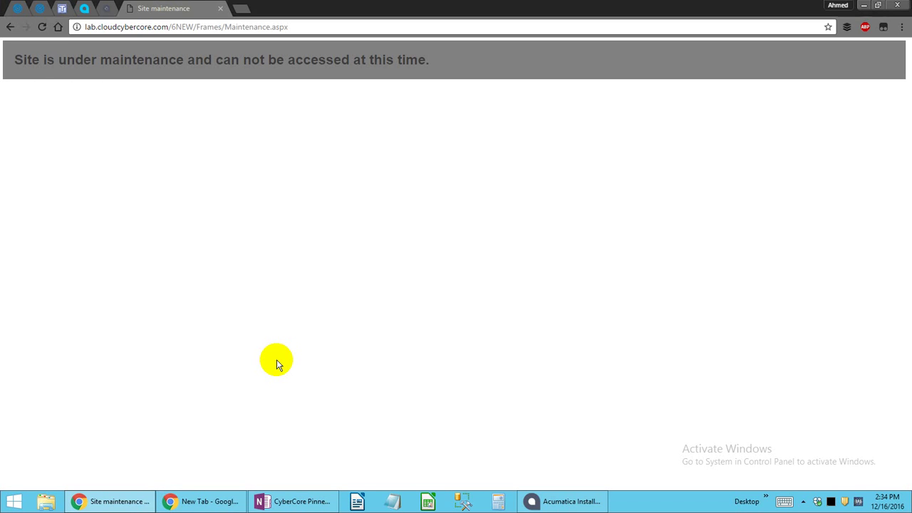
pyautogui.hotkey('alt', 'Tab')
pyautogui.press('Left')
pyautogui.press('Left')
pyautogui.press('Left')
pyautogui.write('6')
pyautogui.press('Return')
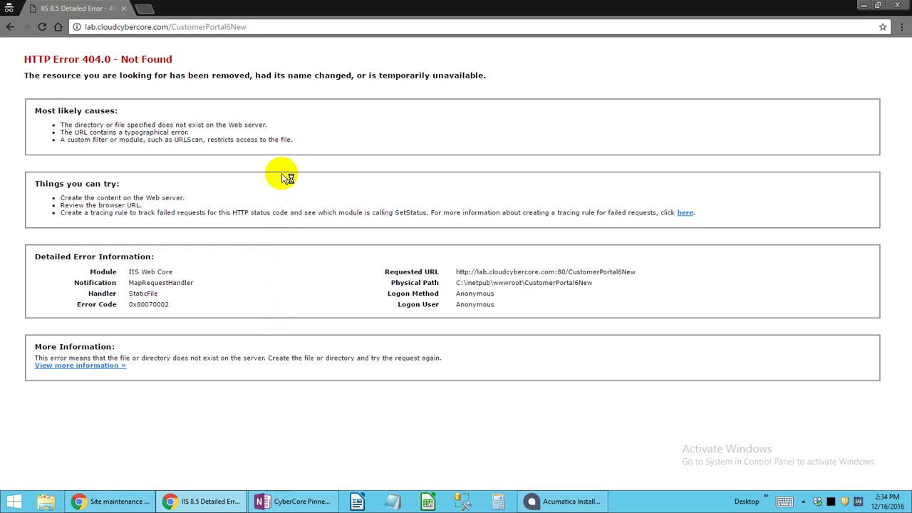
pyautogui.hotkey('alt', 'Tab')
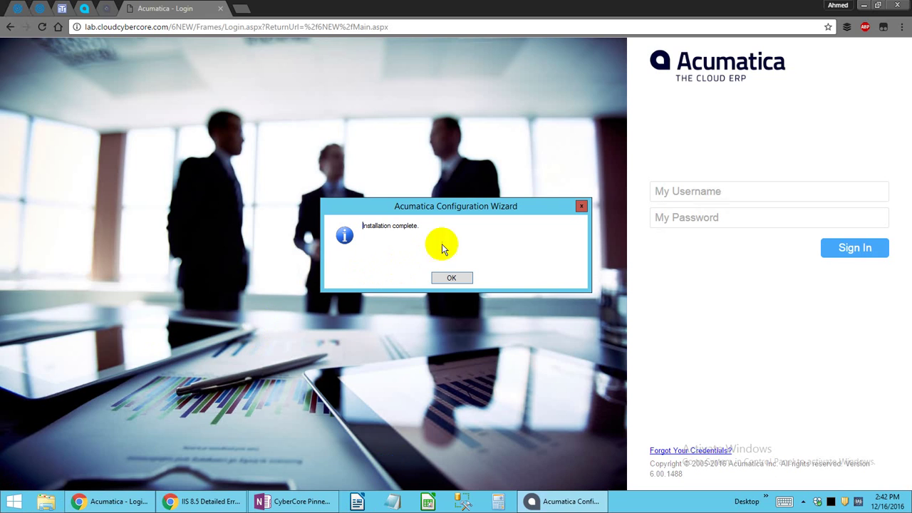
# Acknowledge 'Installation complete', close the wizard, reload the portal page, and return to the login page.
pyautogui.click(449, 281)
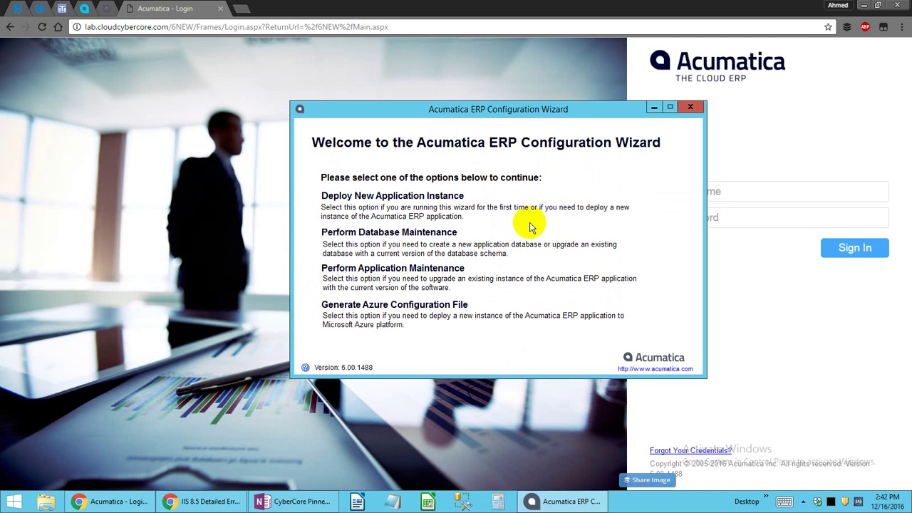
pyautogui.click(690, 107)
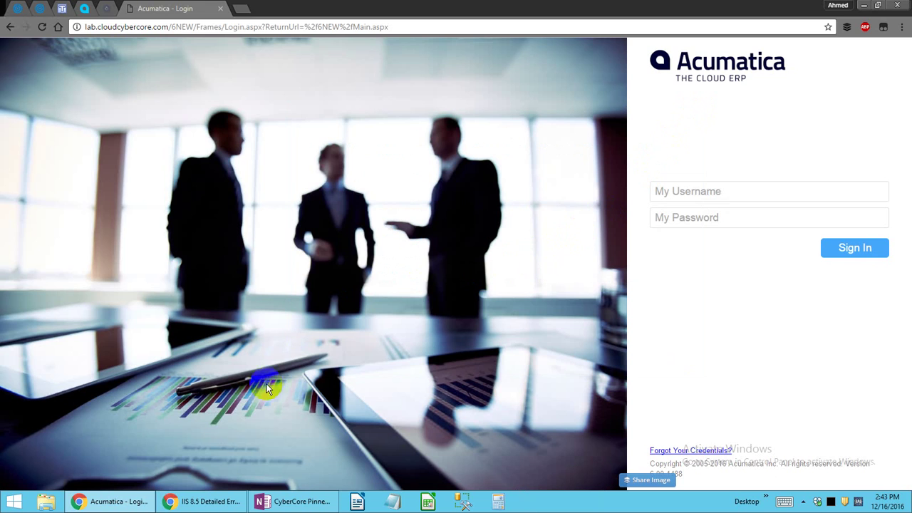
pyautogui.click(203, 501)
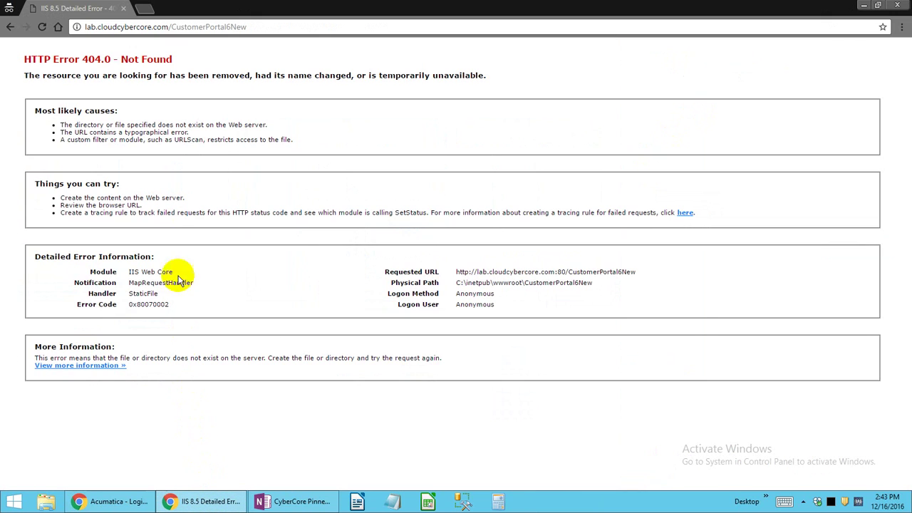
pyautogui.click(44, 28)
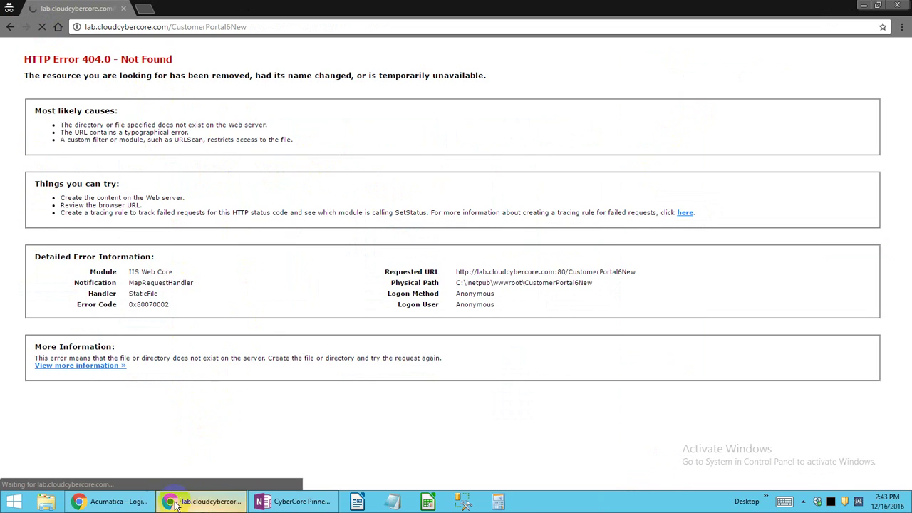
pyautogui.click(106, 504)
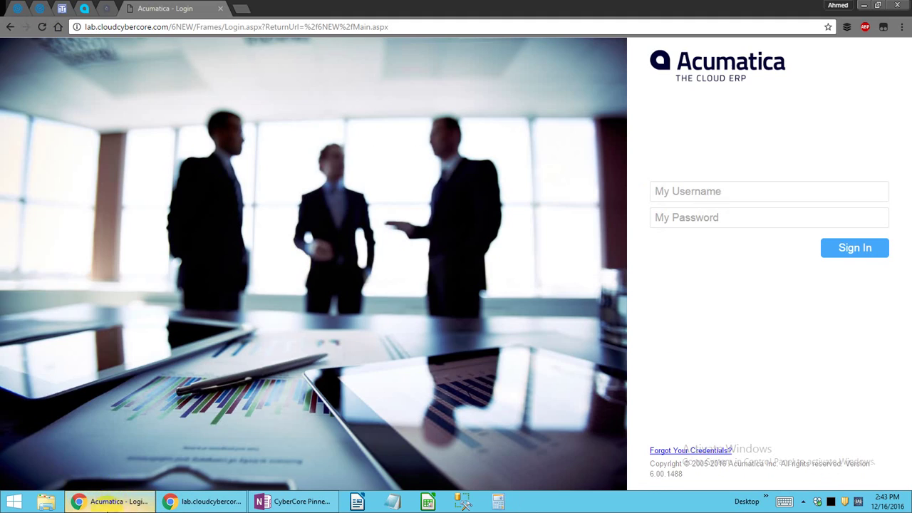
pyautogui.click(704, 201)
# Sign in as admin with the administrator password and go to the Configuration area.
pyautogui.write('admin')
pyautogui.press('Tab')
pyautogui.write('••••••••••')
pyautogui.press('Return')
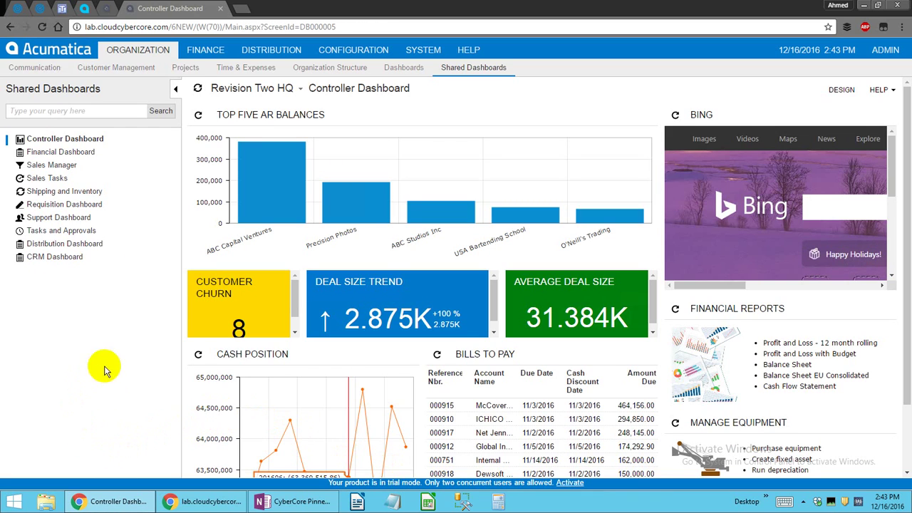
pyautogui.moveTo(726, 285); pyautogui.dragTo(663, 279)
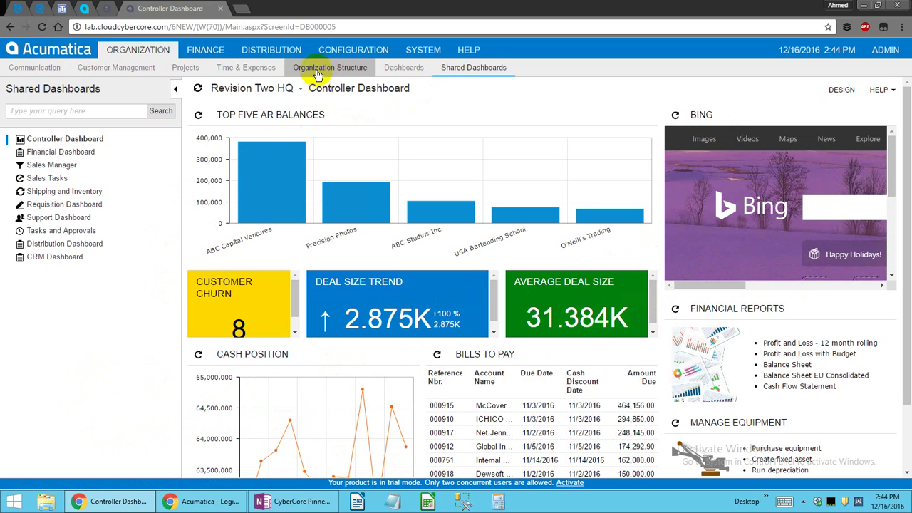
pyautogui.click(355, 51)
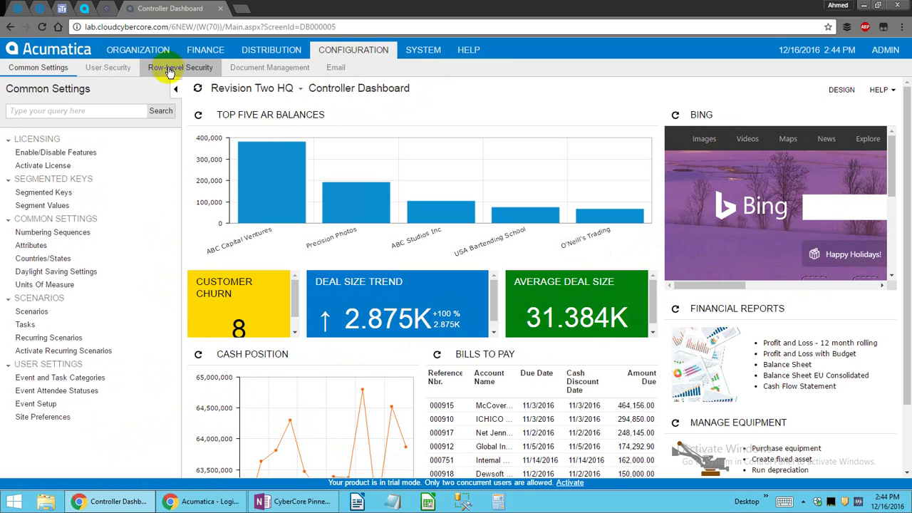
pyautogui.click(104, 68)
pyautogui.click(26, 153)
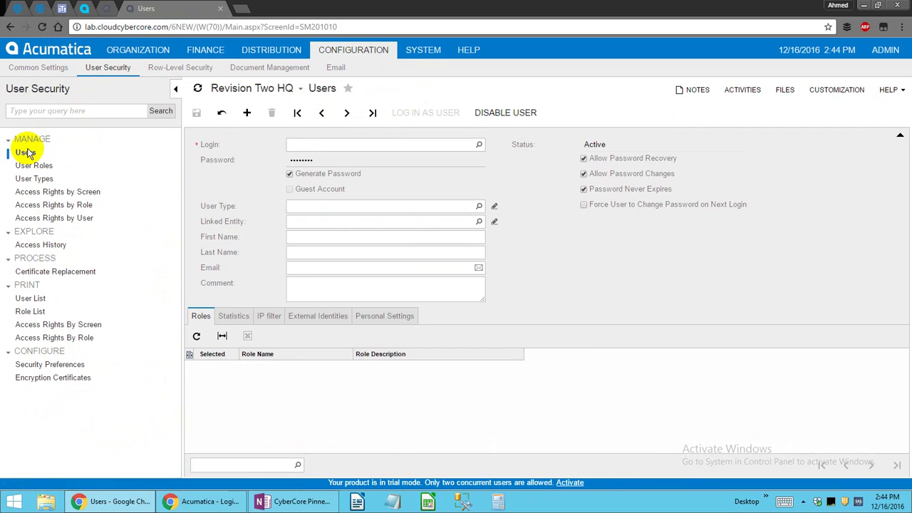
pyautogui.click(349, 112)
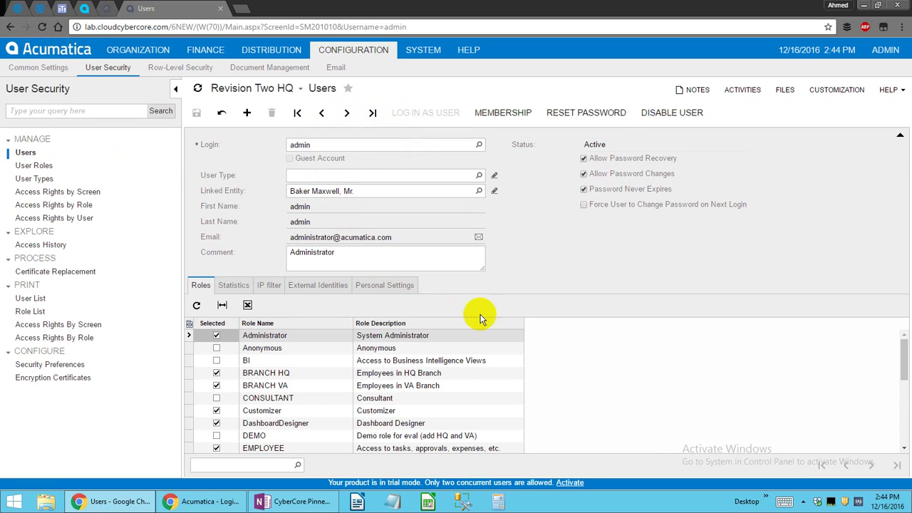
pyautogui.scroll(-5, 446, 383)
pyautogui.scroll(-1, 446, 383)
pyautogui.scroll(5, 285, 409)
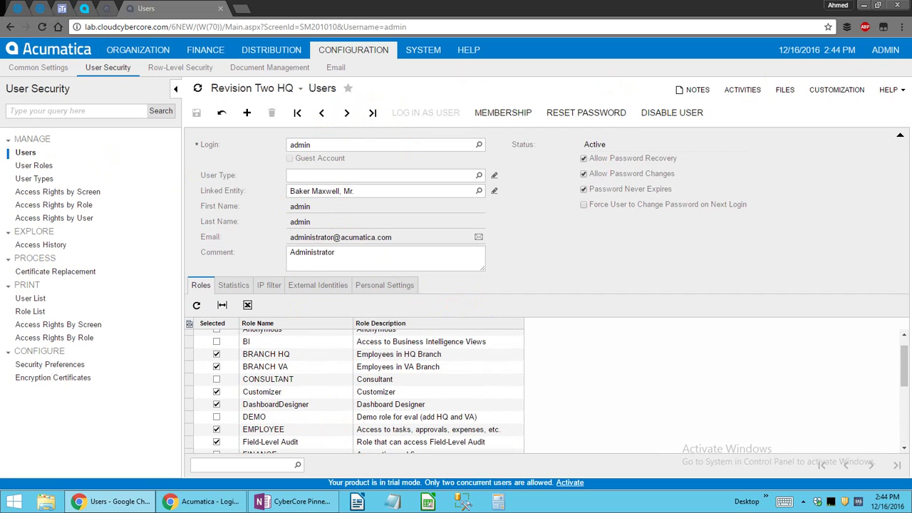
pyautogui.scroll(-1, 312, 382)
pyautogui.click(311, 378)
pyautogui.click(301, 405)
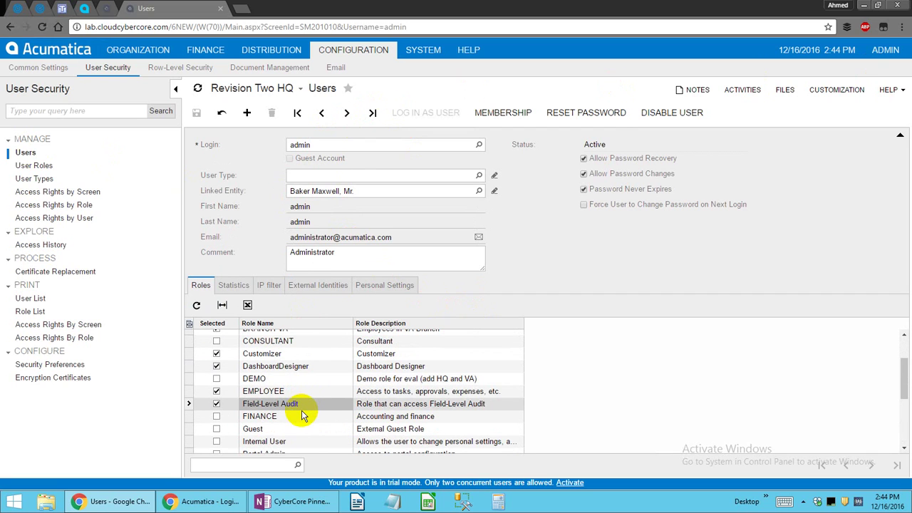
pyautogui.scroll(-2, 301, 410)
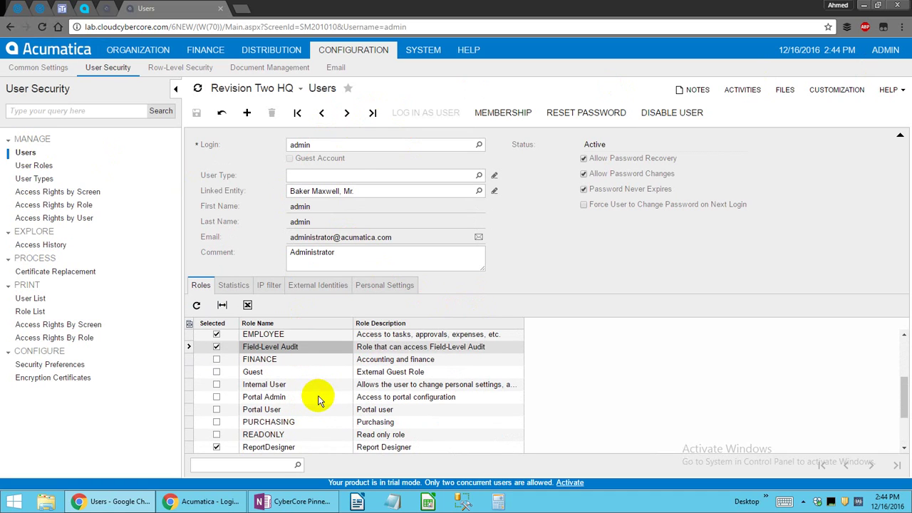
pyautogui.click(317, 399)
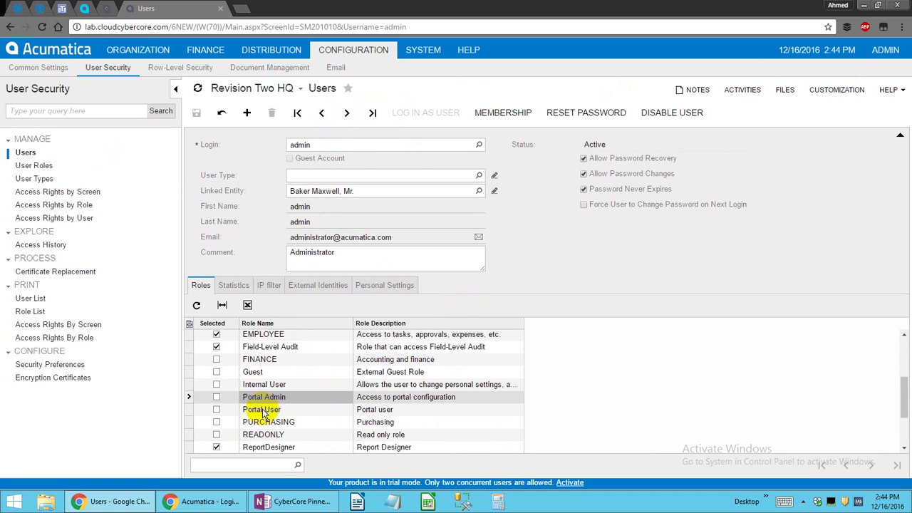
pyautogui.click(282, 409)
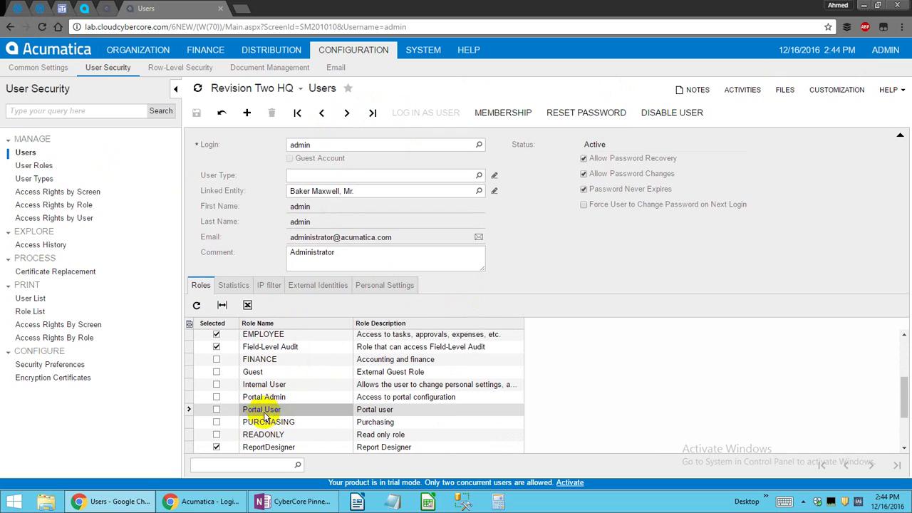
pyautogui.click(276, 421)
pyautogui.click(283, 397)
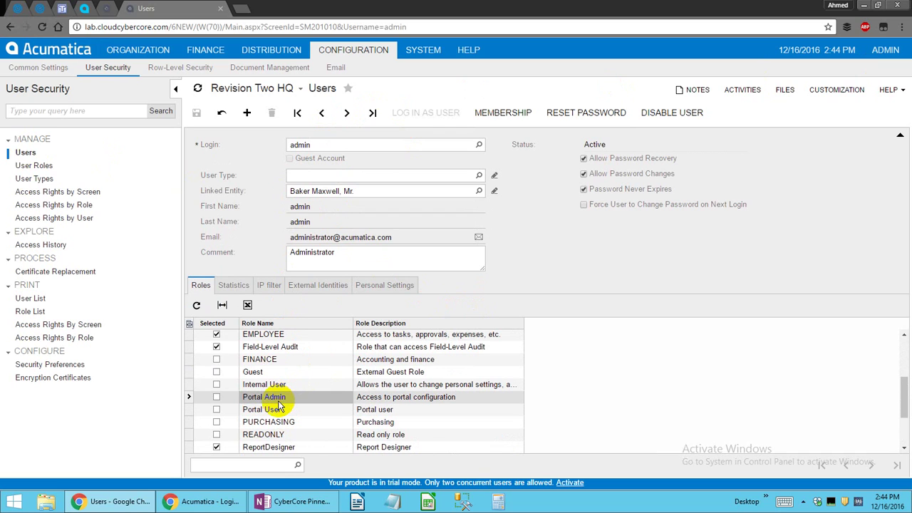
pyautogui.click(273, 412)
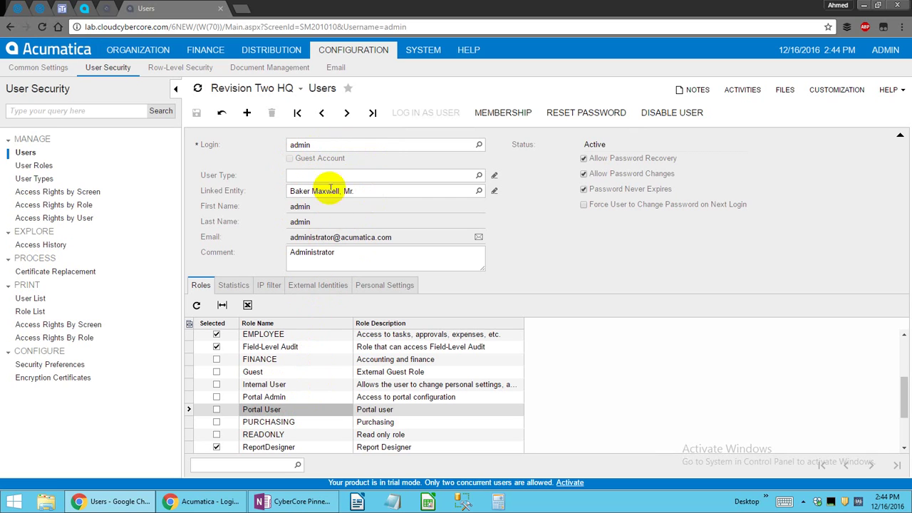
# Start a new portaladmin user with password generation off and a custom password.
pyautogui.click(246, 113)
pyautogui.click(327, 143)
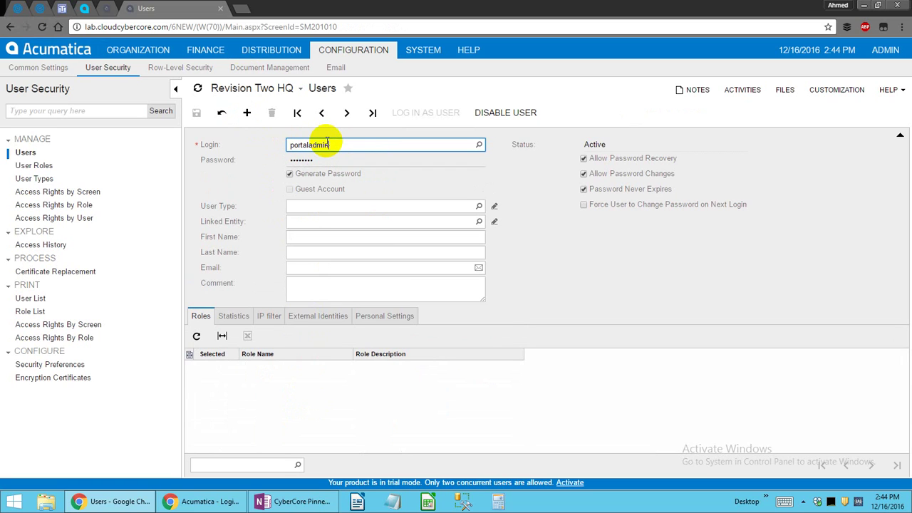
pyautogui.press('Tab')
pyautogui.press('space')
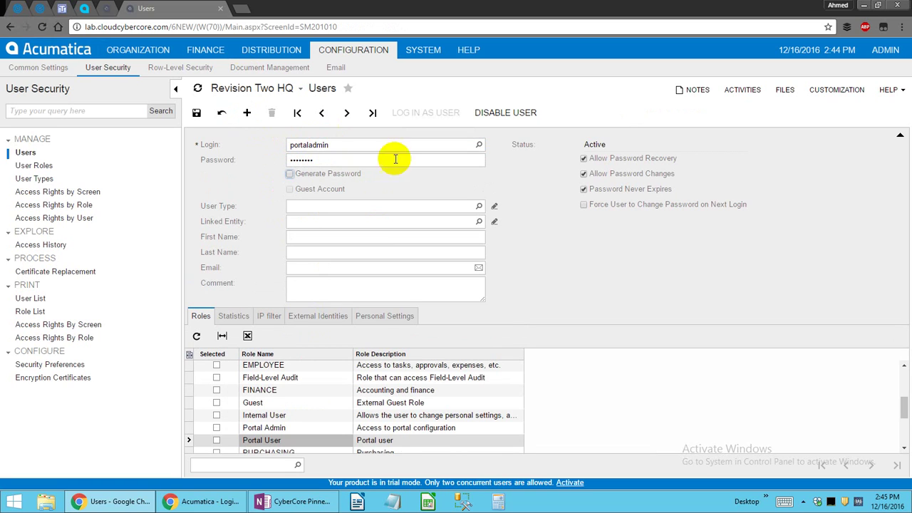
pyautogui.click(327, 161)
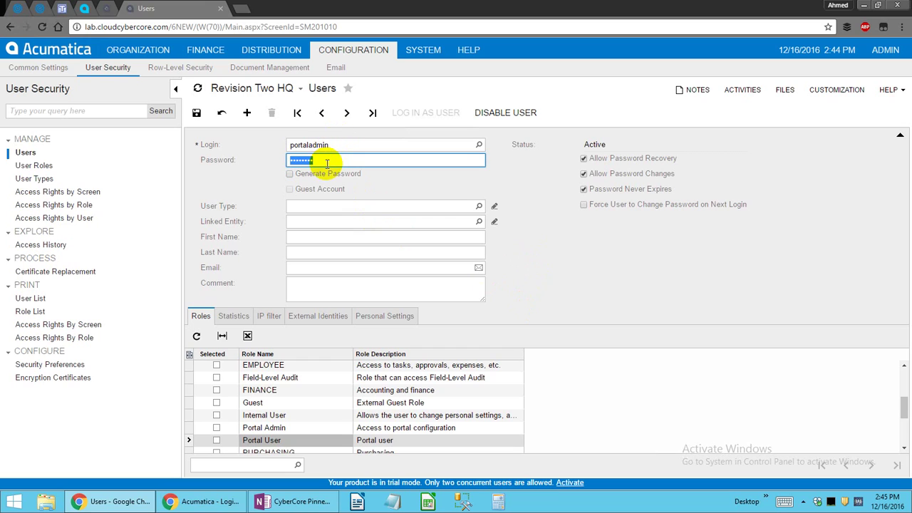
pyautogui.press('BackSpace')
pyautogui.hotkey('ctrl', 'a')
pyautogui.write('p')
# Add the support e-mail address after the missing-e-mail error and save the user.
pyautogui.hotkey('ctrl', 's')
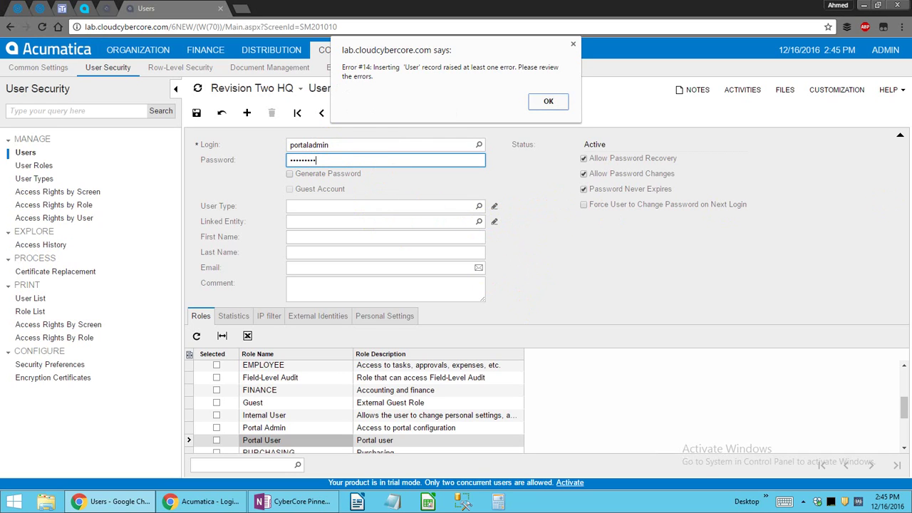
pyautogui.click(537, 100)
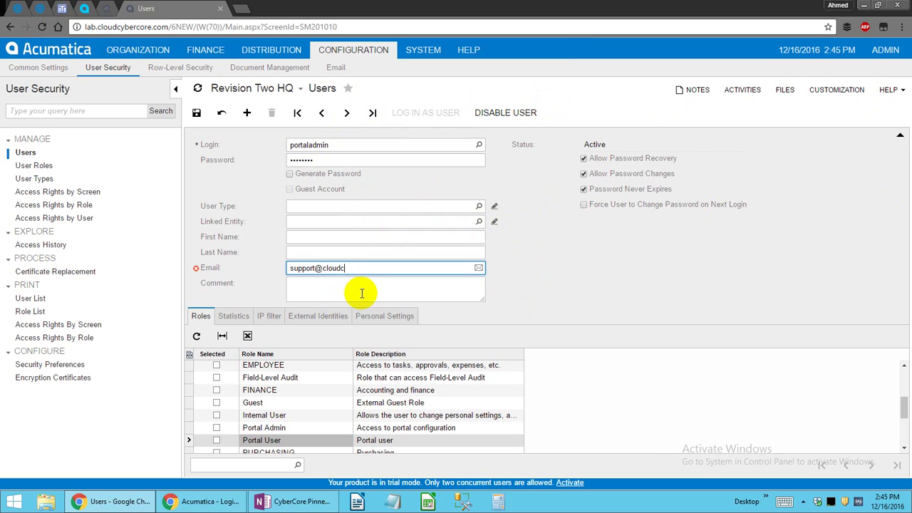
pyautogui.hotkey('ctrl', 's')
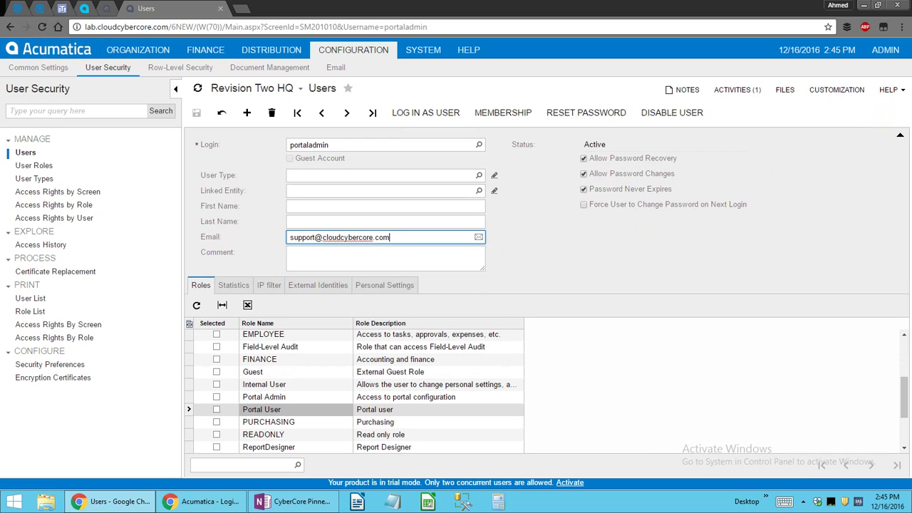
pyautogui.click(321, 112)
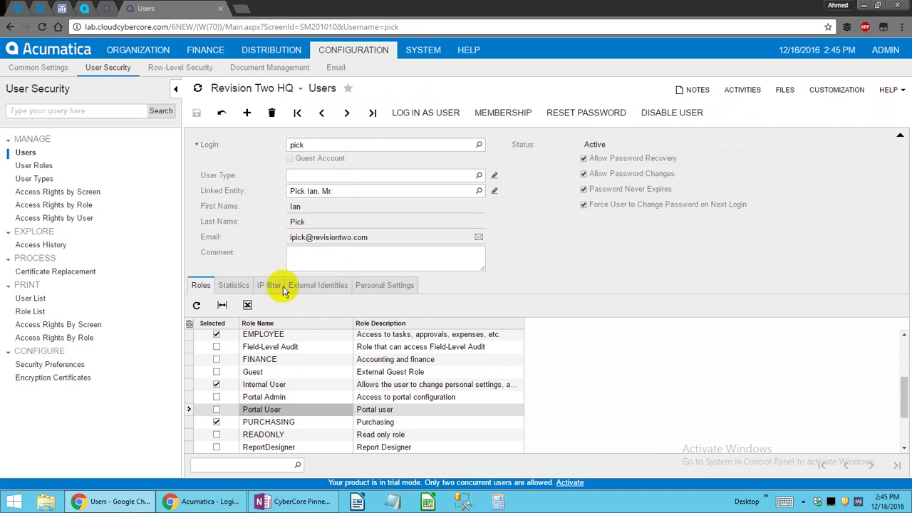
# On portaladmin, replace the Portal User role with Portal Admin and save.
pyautogui.click(346, 114)
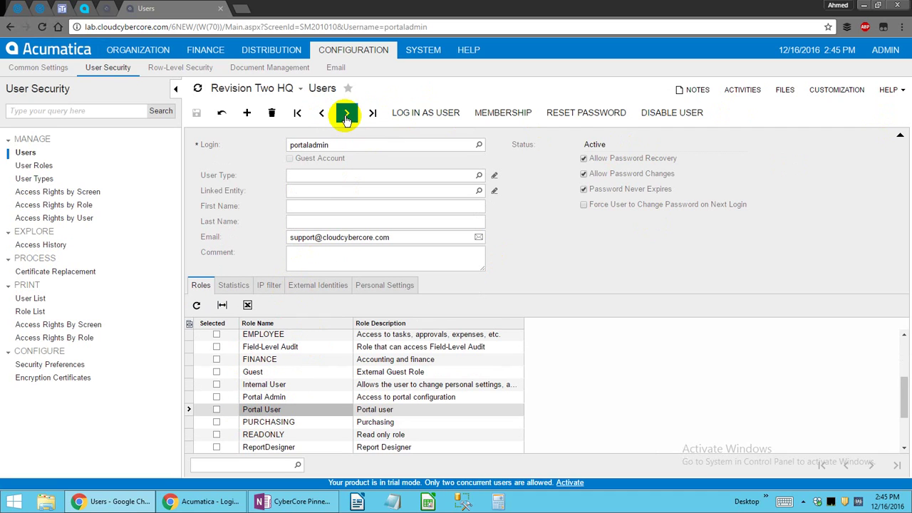
pyautogui.click(217, 409)
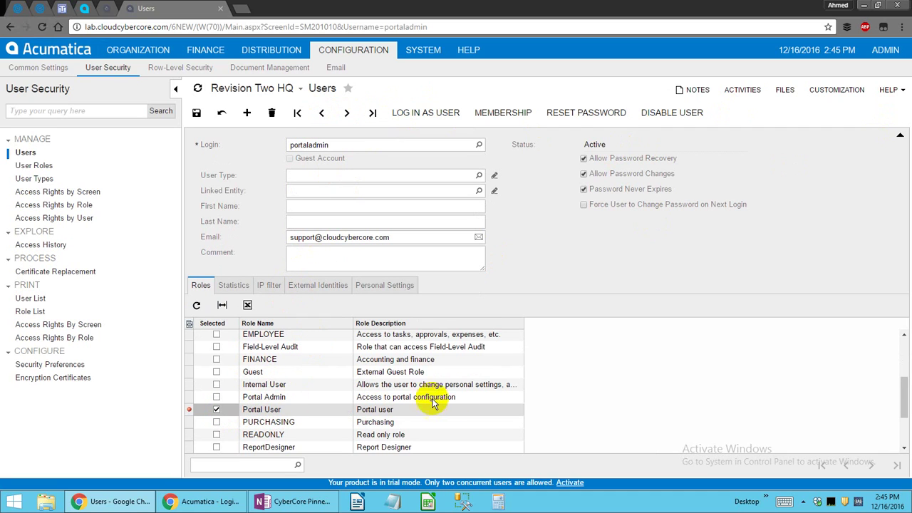
pyautogui.click(196, 113)
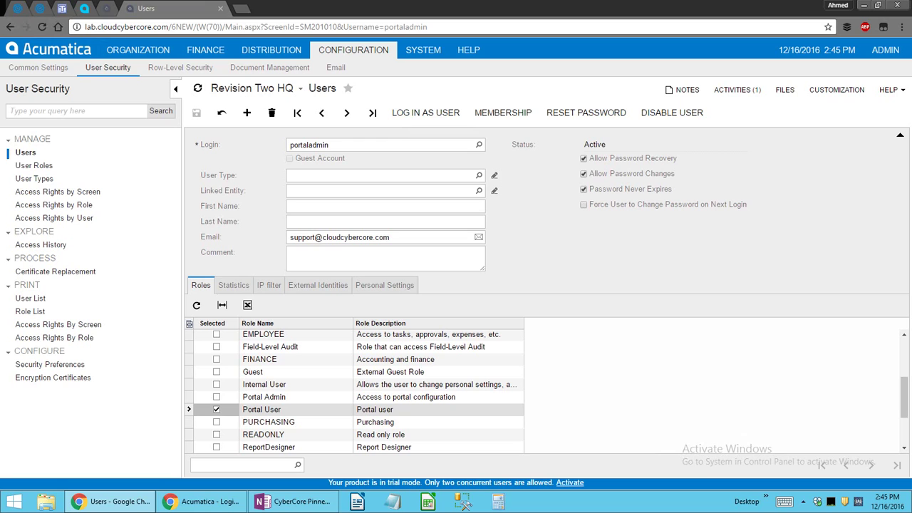
pyautogui.click(216, 407)
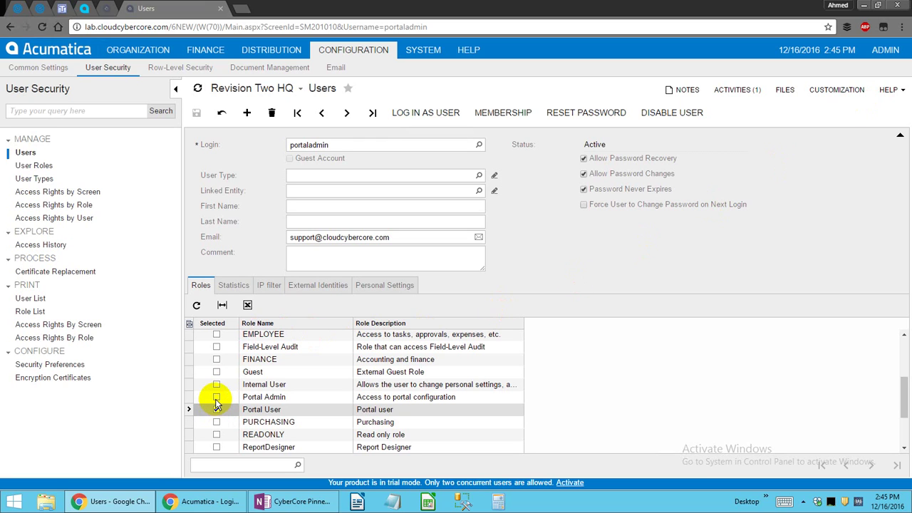
pyautogui.click(217, 397)
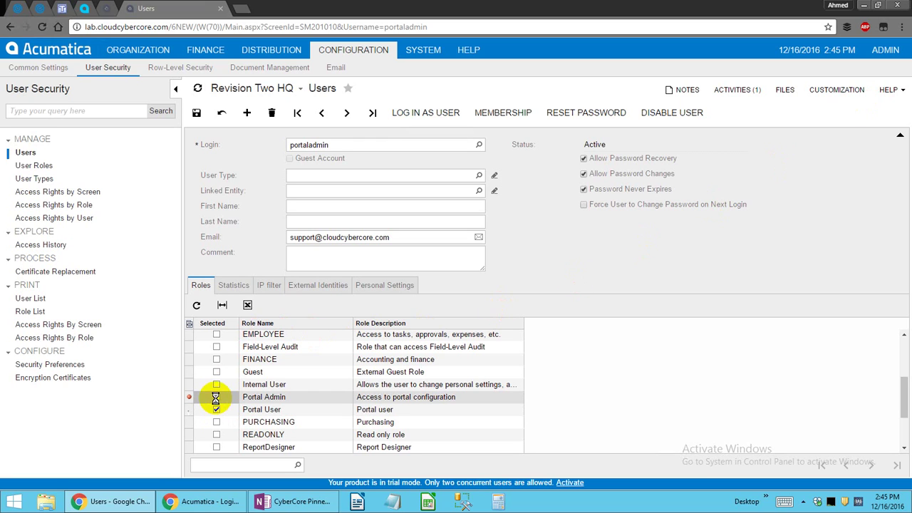
pyautogui.click(201, 114)
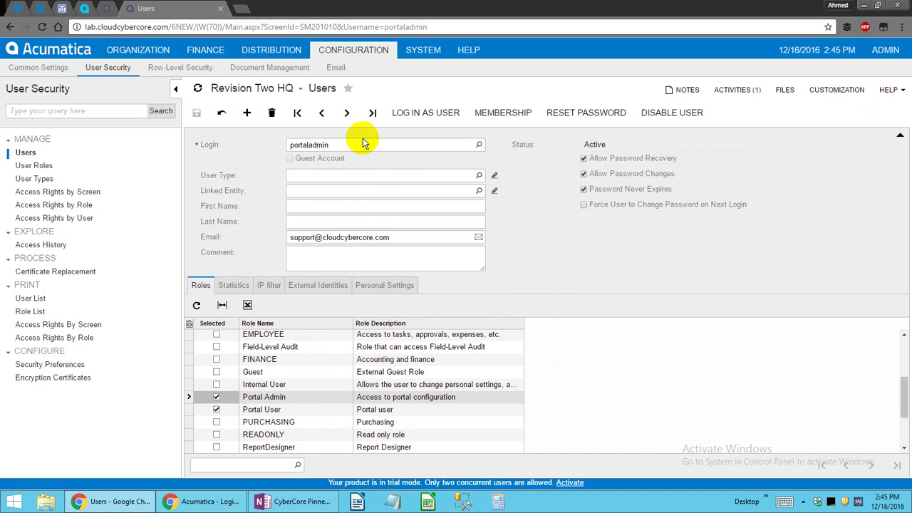
# Compare the Portal Admin and Portal User roles, keep only Portal Admin, and save again.
pyautogui.click(299, 409)
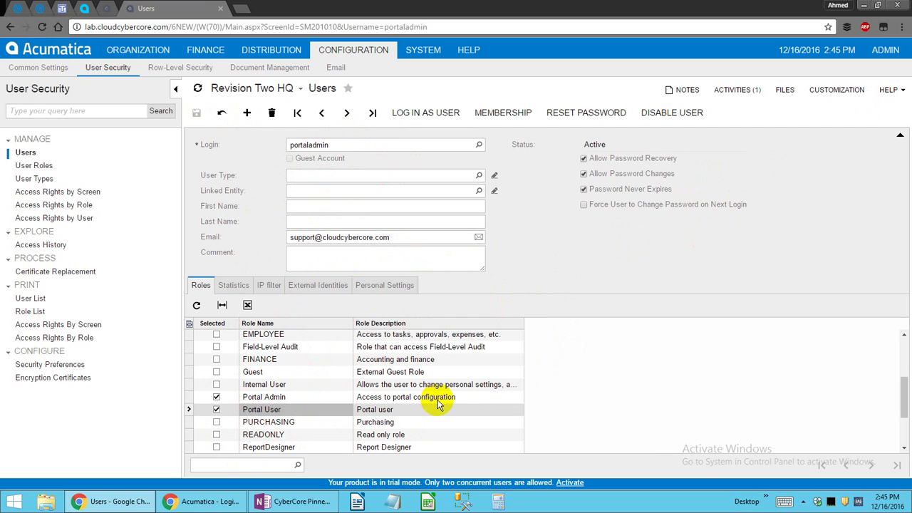
pyautogui.click(429, 407)
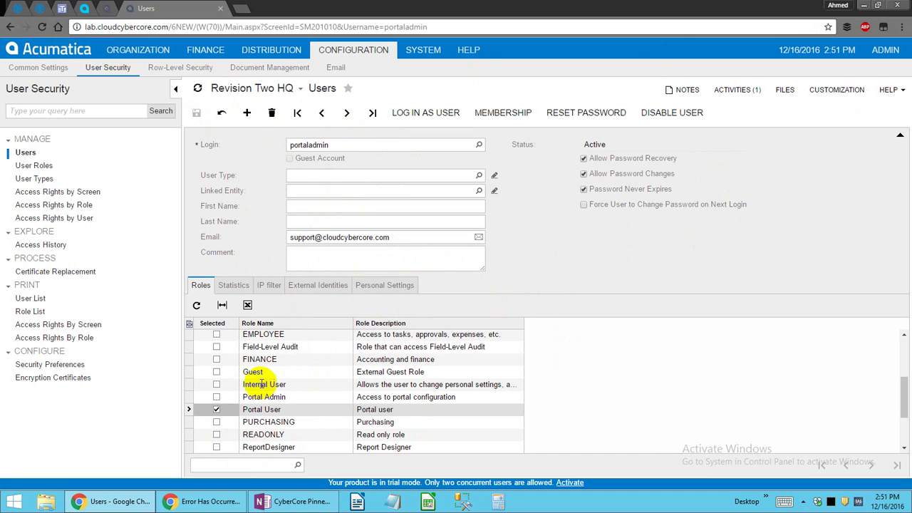
pyautogui.click(249, 400)
pyautogui.click(257, 408)
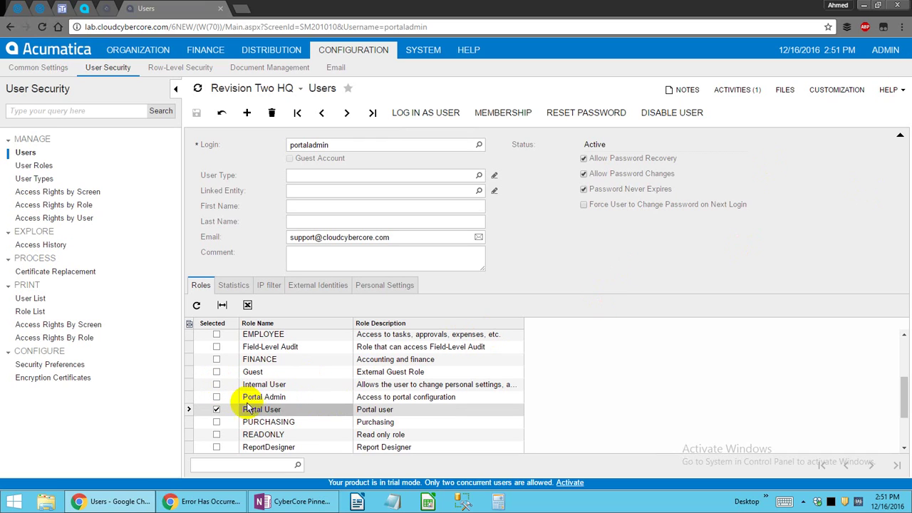
pyautogui.click(257, 397)
pyautogui.click(262, 408)
pyautogui.click(220, 398)
pyautogui.click(220, 410)
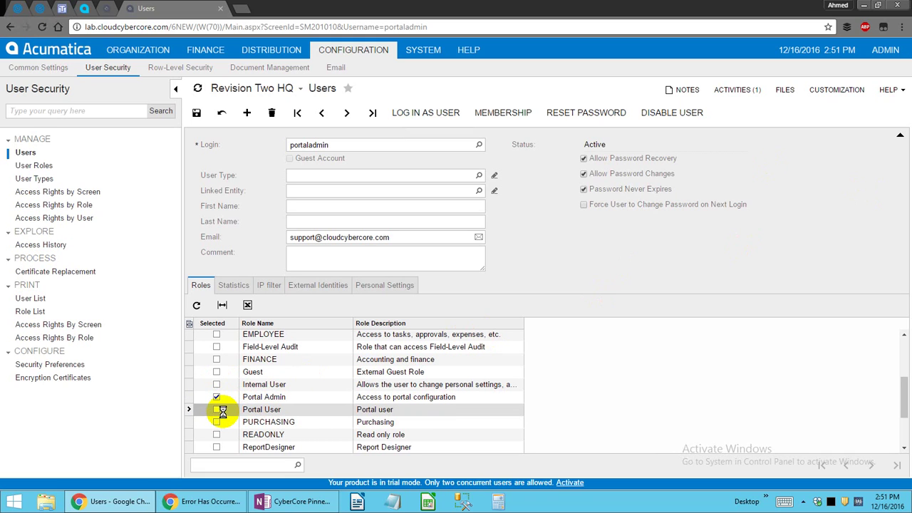
pyautogui.click(277, 411)
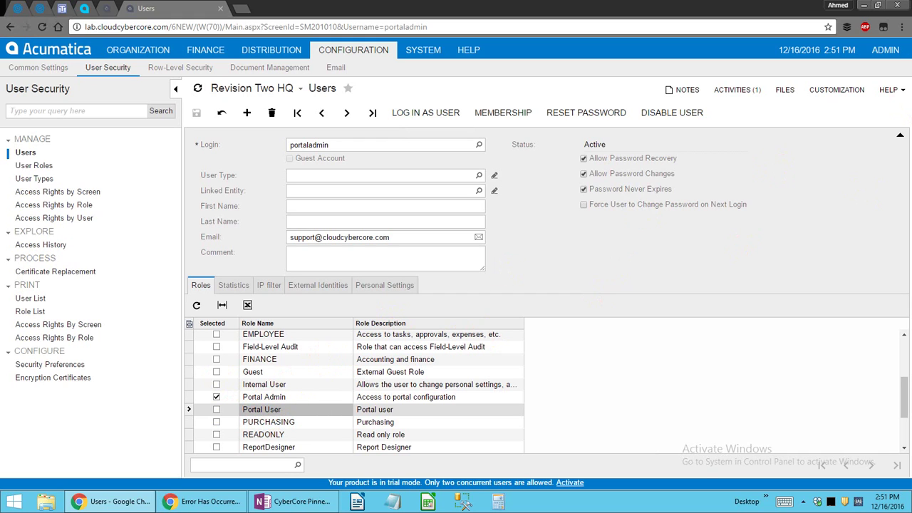
pyautogui.click(247, 114)
# Enter the portaluser login with a custom password and grant the Portal User role.
pyautogui.click(336, 145)
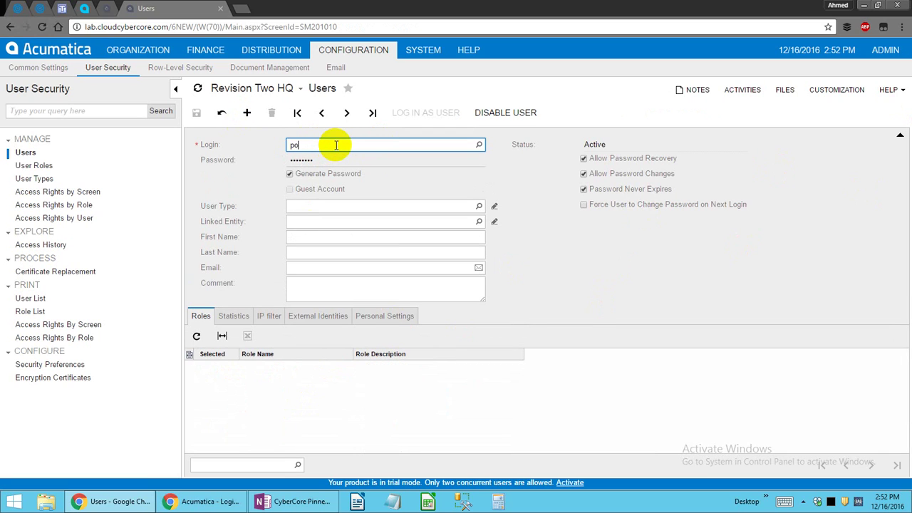
pyautogui.press('Tab')
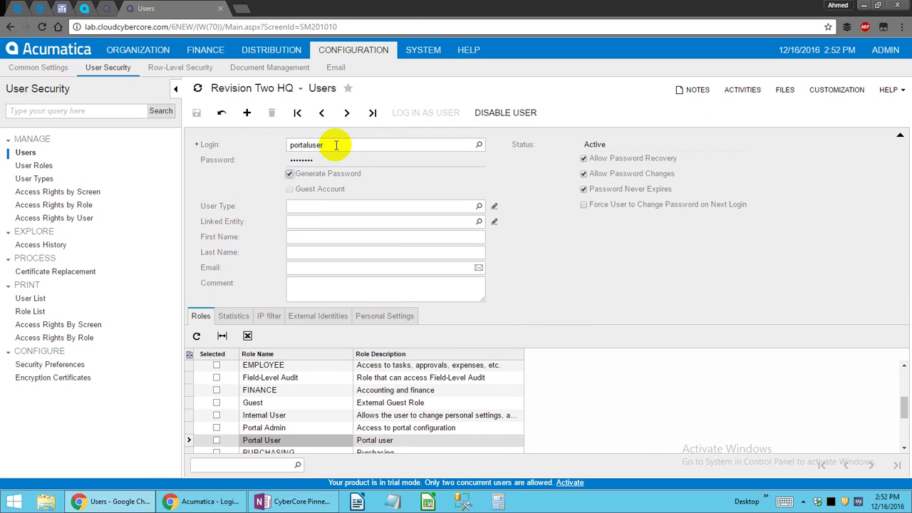
pyautogui.click(346, 173)
pyautogui.click(370, 158)
pyautogui.write('12')
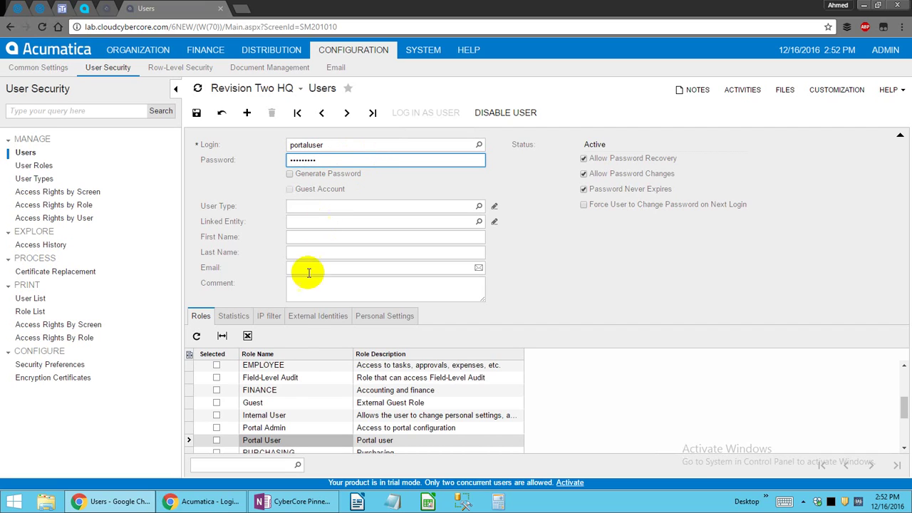
pyautogui.click(218, 440)
# Add the support e-mail after the save error, save, and compare Internal User and Portal User roles.
pyautogui.hotkey('ctrl', 's')
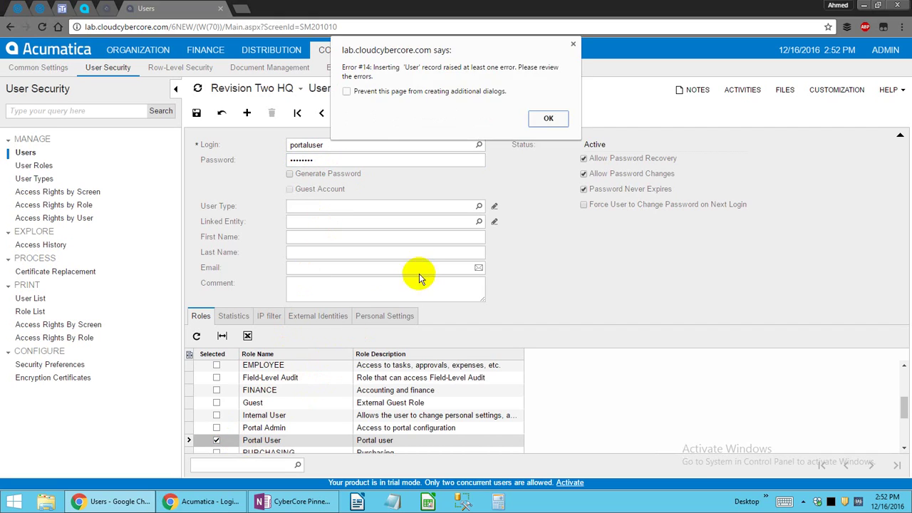
pyautogui.click(541, 119)
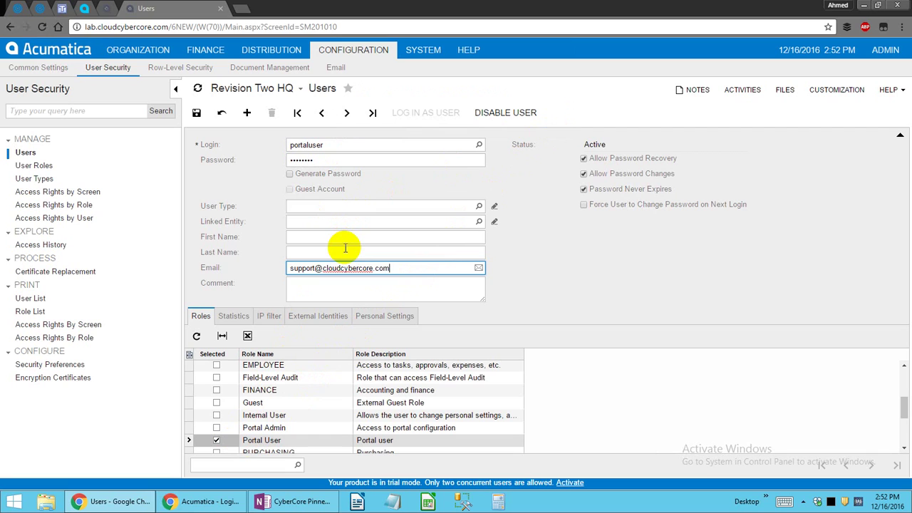
pyautogui.hotkey('ctrl', 's')
pyautogui.click(266, 383)
pyautogui.click(287, 410)
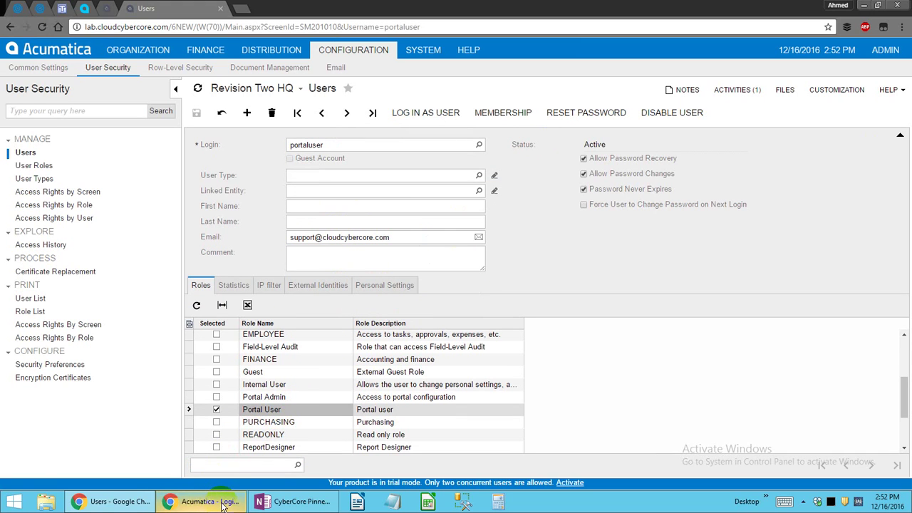
# Log in to the customer portal as portaladmin with its password.
pyautogui.click(351, 143)
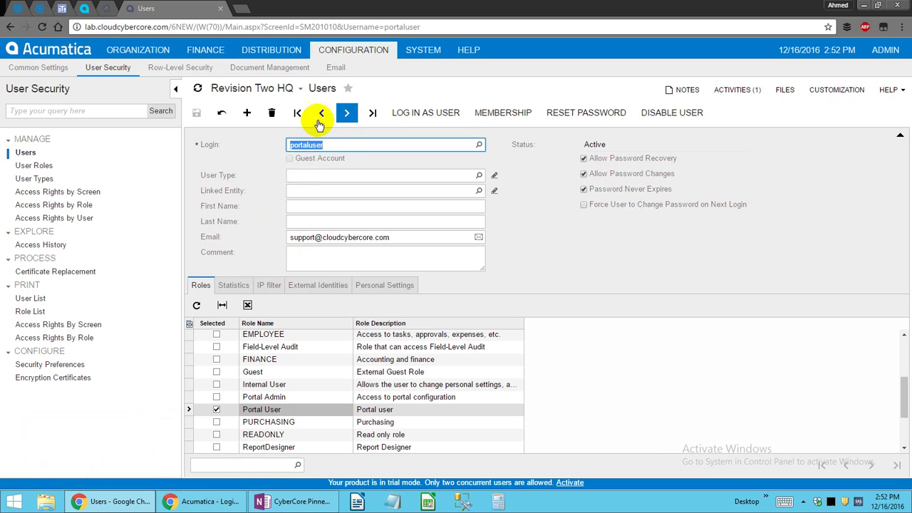
pyautogui.click(196, 502)
pyautogui.click(711, 205)
pyautogui.click(792, 186)
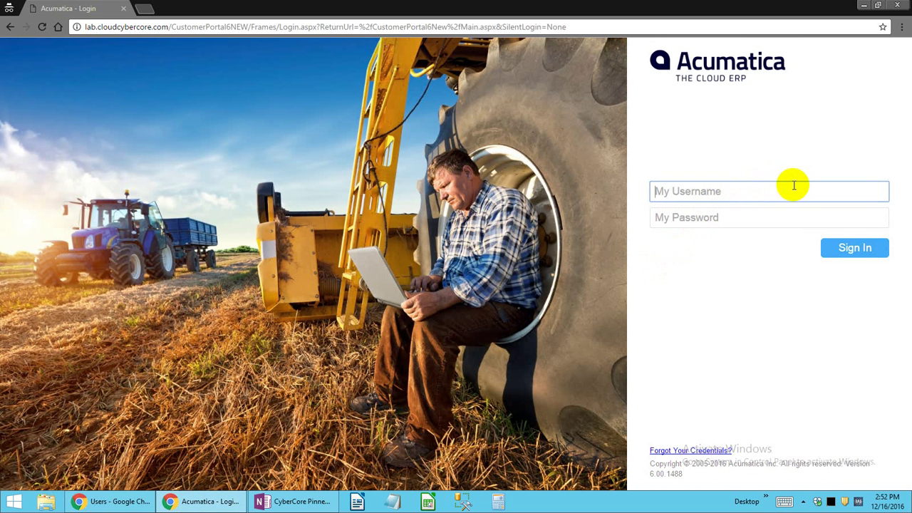
pyautogui.write('portaladmin')
pyautogui.press('Tab')
pyautogui.write('••')
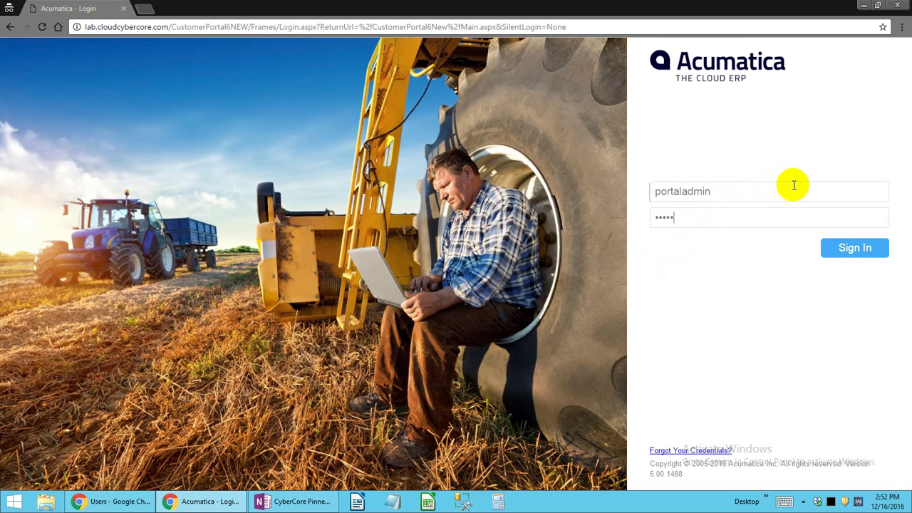
pyautogui.write('•••••••')
pyautogui.press('Return')
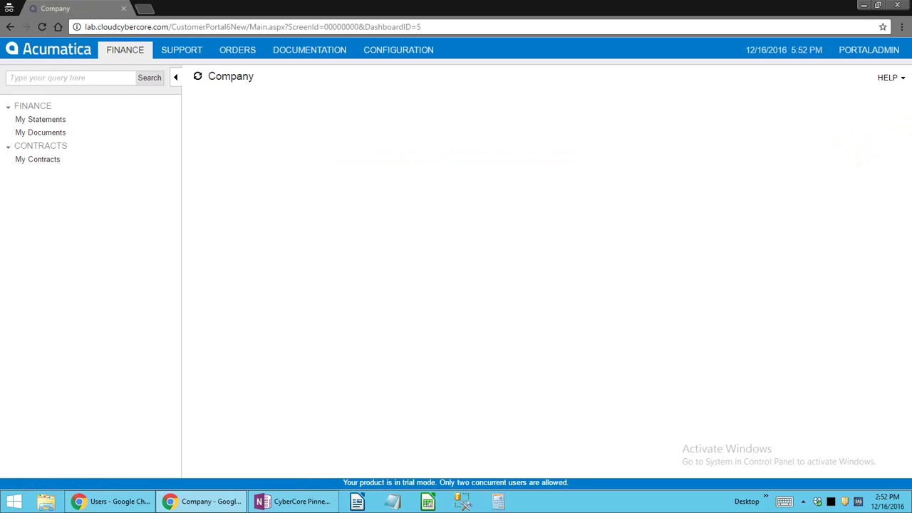
# Check My Statements, My Documents and My Contracts, then open Portal Preferences under Configuration.
pyautogui.click(41, 120)
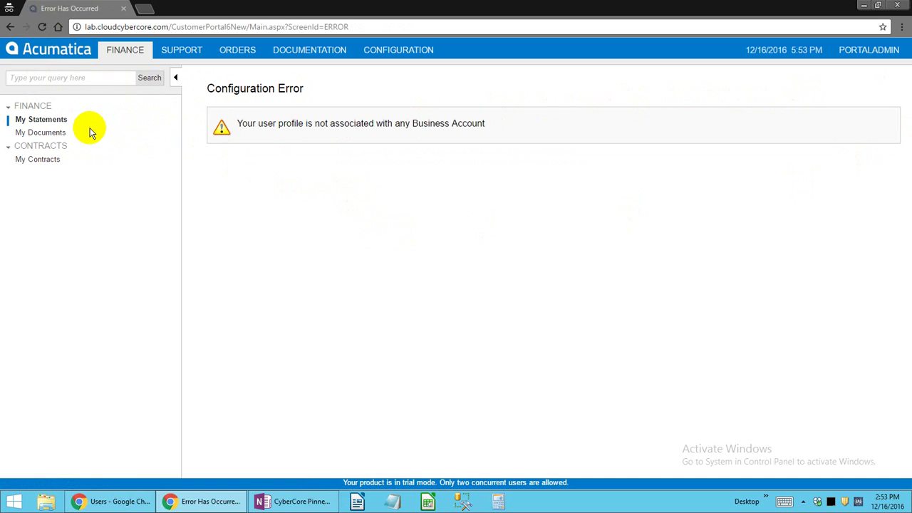
pyautogui.click(53, 136)
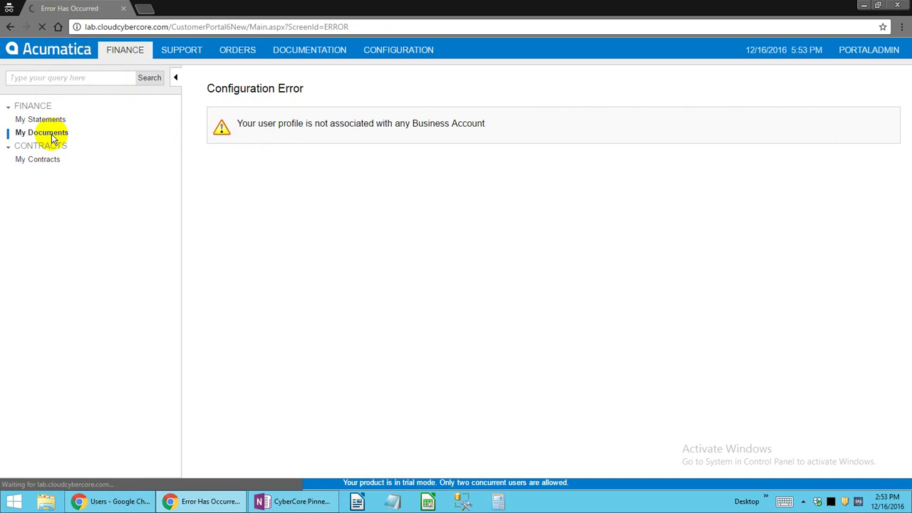
pyautogui.click(43, 161)
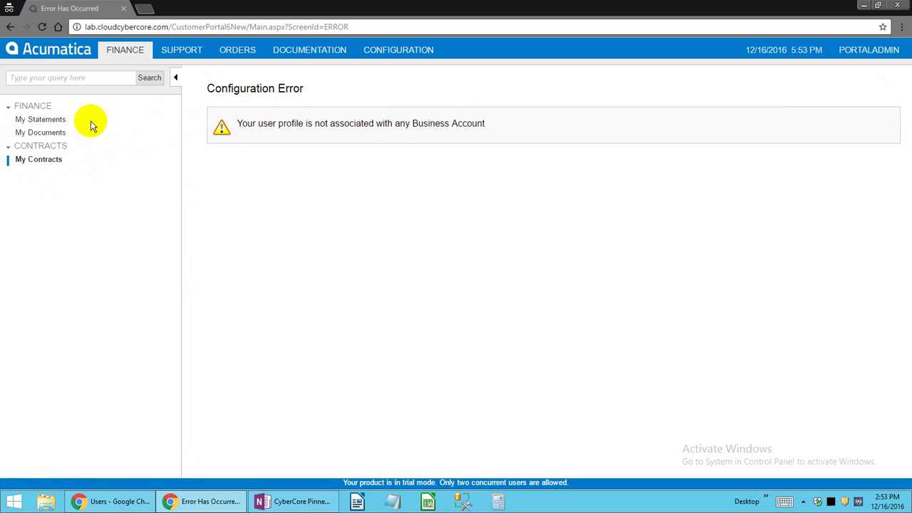
pyautogui.click(369, 53)
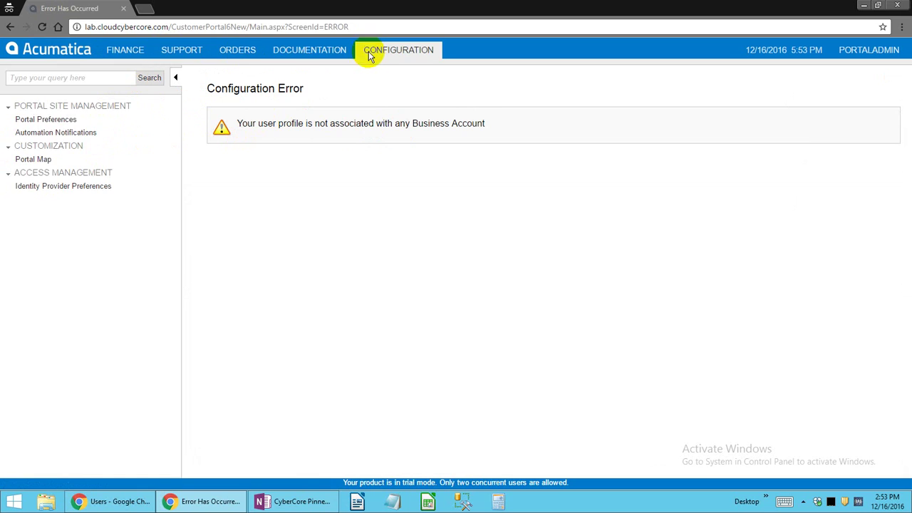
pyautogui.click(52, 120)
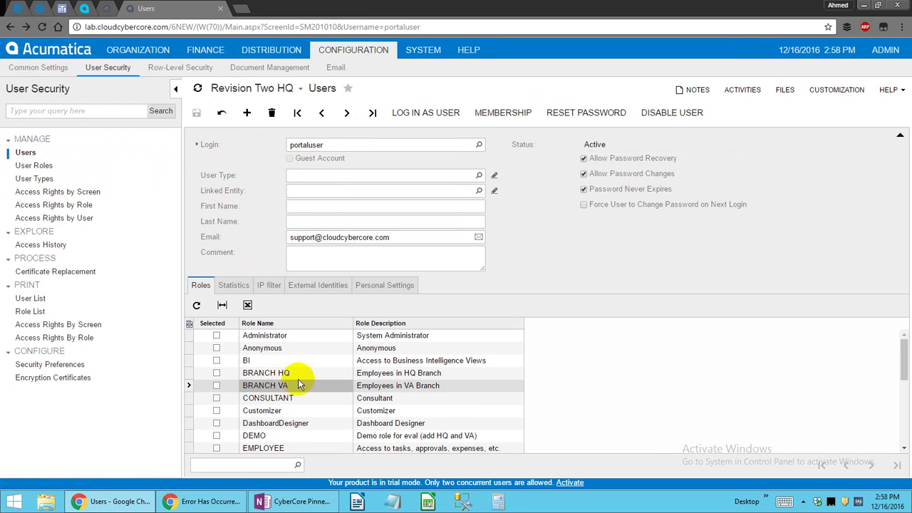
# Scroll the portaluser's roles list and select the Portal User role.
pyautogui.scroll(-5, 291, 416)
pyautogui.scroll(3, 291, 420)
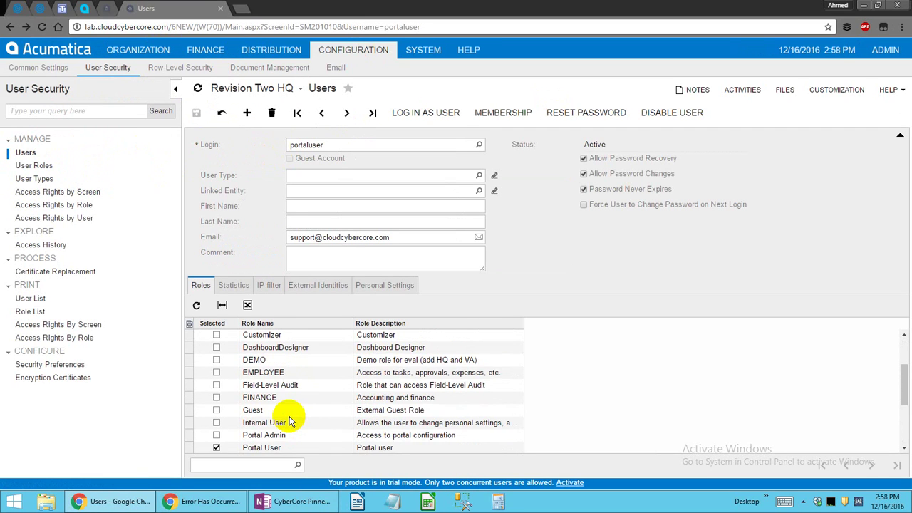
pyautogui.scroll(-2, 288, 420)
pyautogui.click(274, 390)
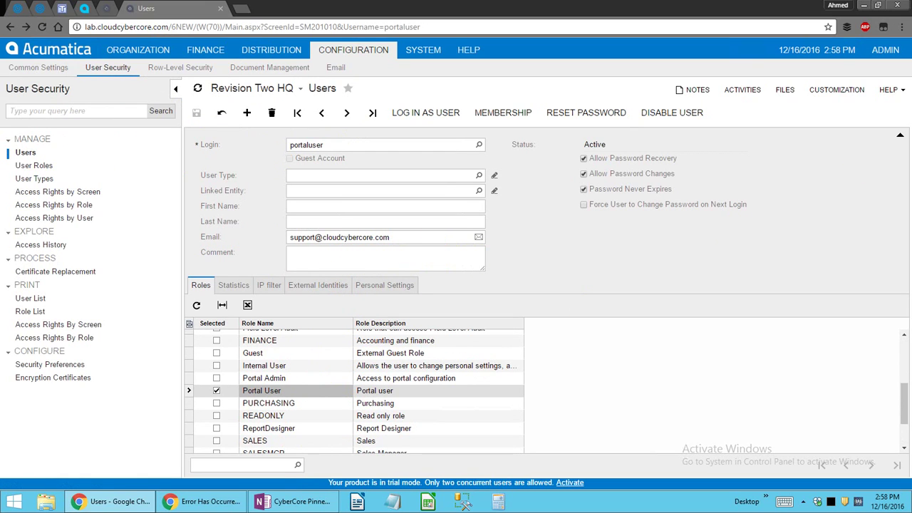
pyautogui.click(306, 387)
pyautogui.scroll(-5, 307, 390)
pyautogui.scroll(5, 306, 390)
pyautogui.scroll(-5, 285, 392)
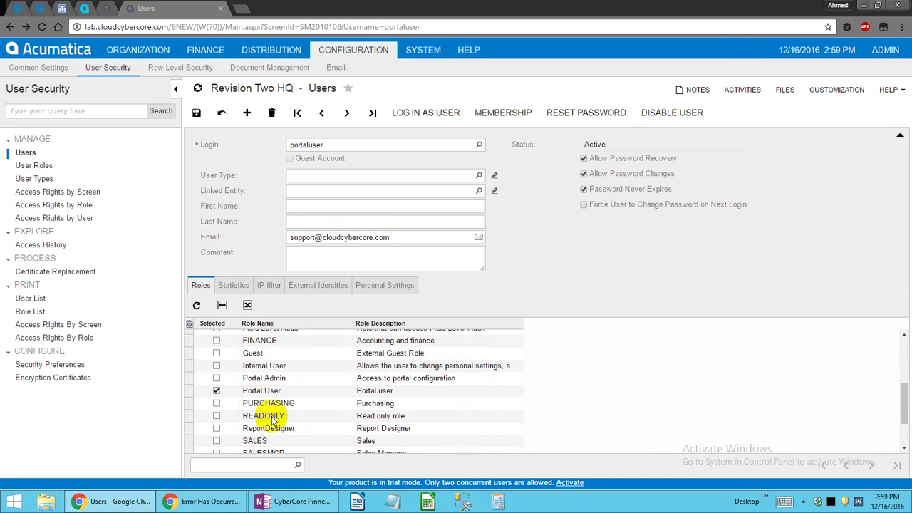
pyautogui.click(268, 391)
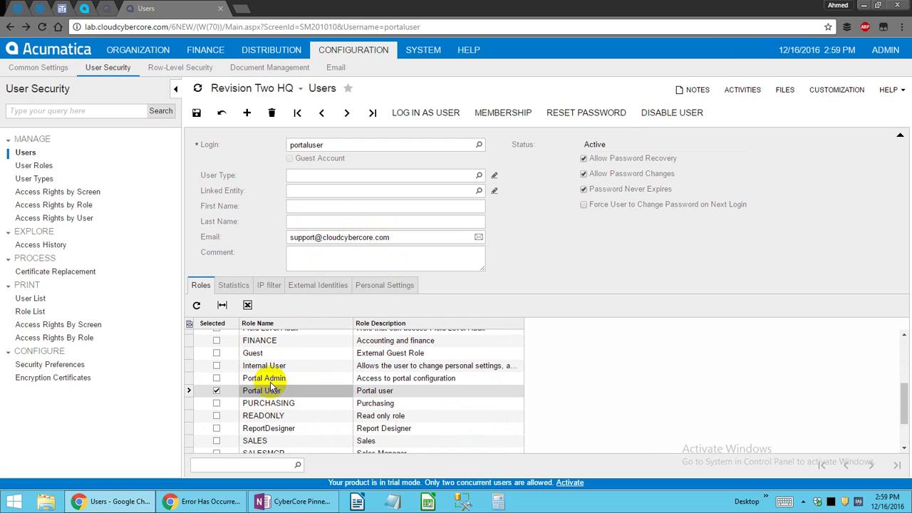
# Try Sales Employee, then Unrestricted External User as the user type, checking the Portal User role.
pyautogui.click(478, 178)
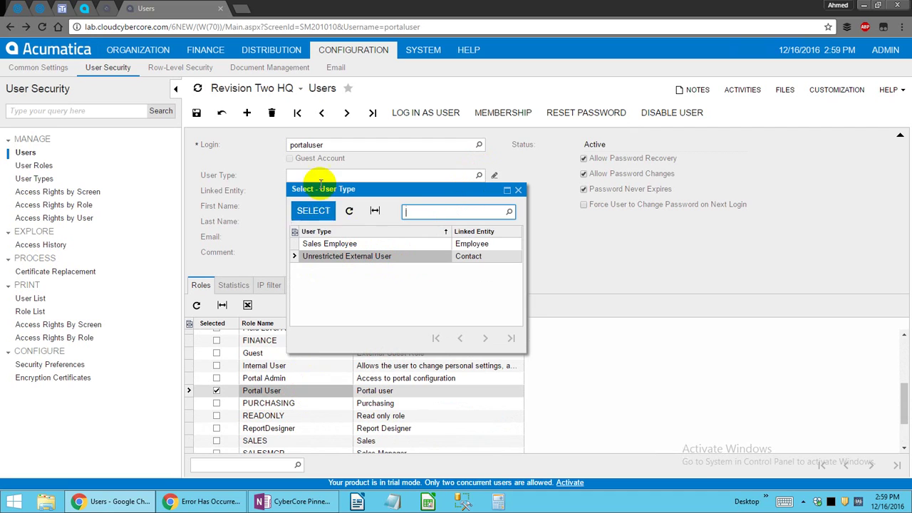
pyautogui.click(242, 184)
pyautogui.click(320, 188)
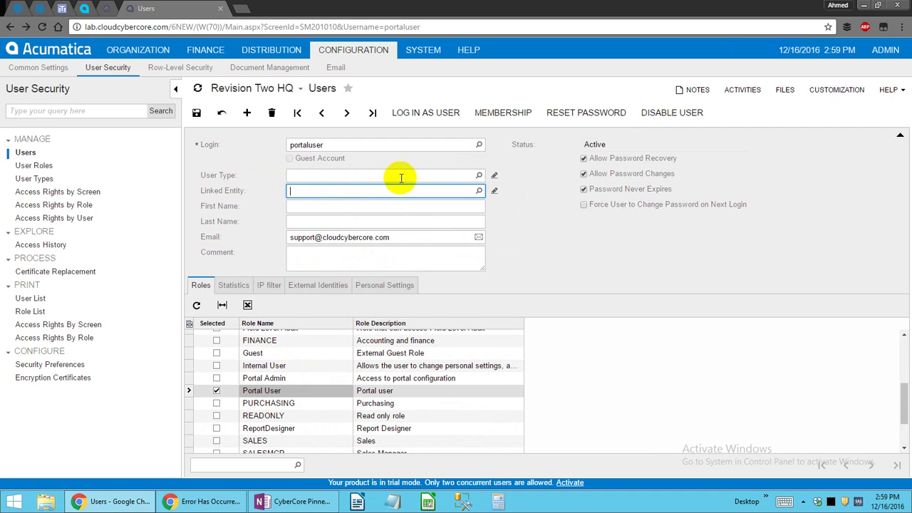
pyautogui.click(478, 176)
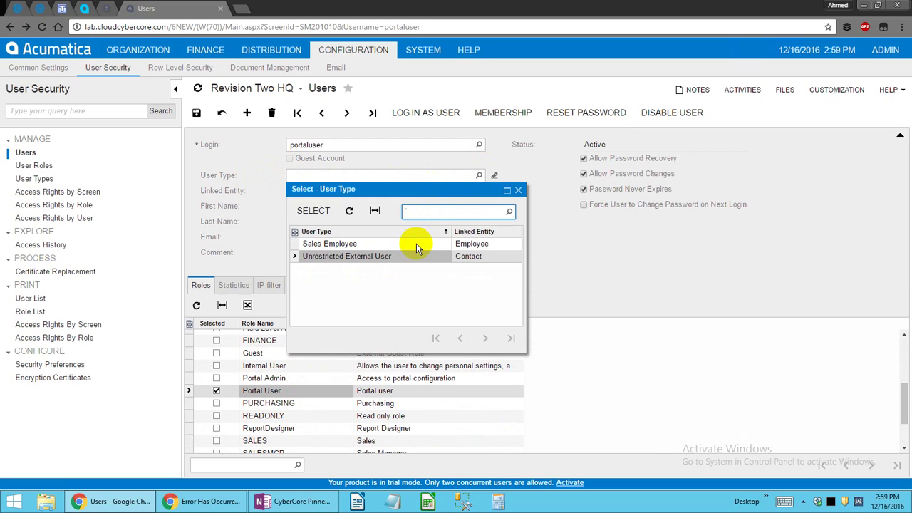
pyautogui.doubleClick(377, 246)
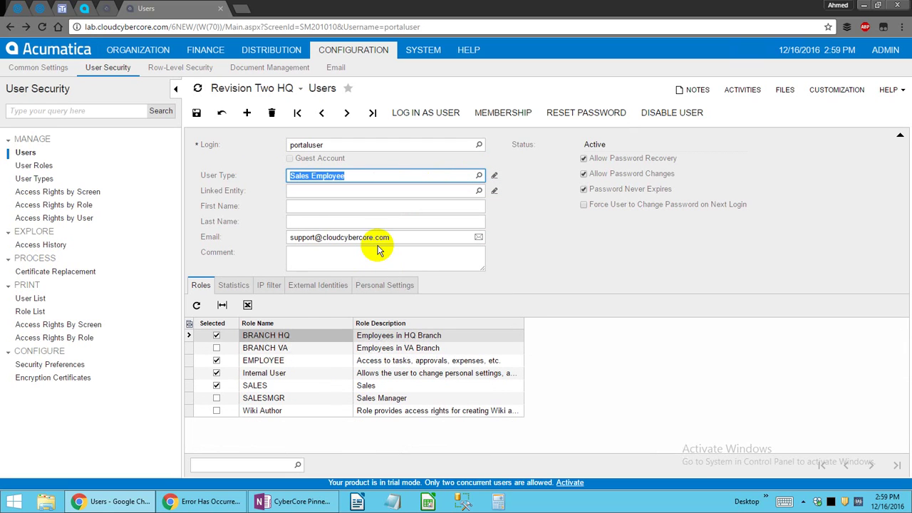
pyautogui.click(479, 175)
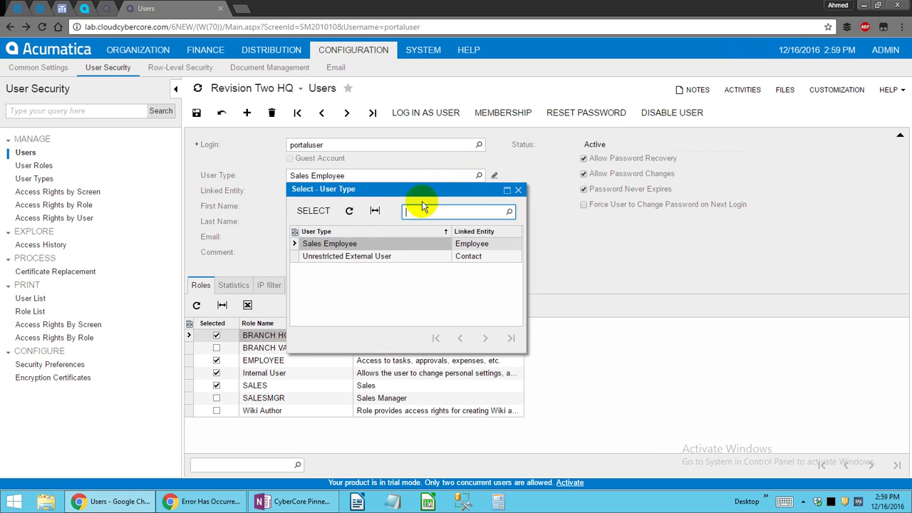
pyautogui.doubleClick(320, 253)
pyautogui.click(261, 361)
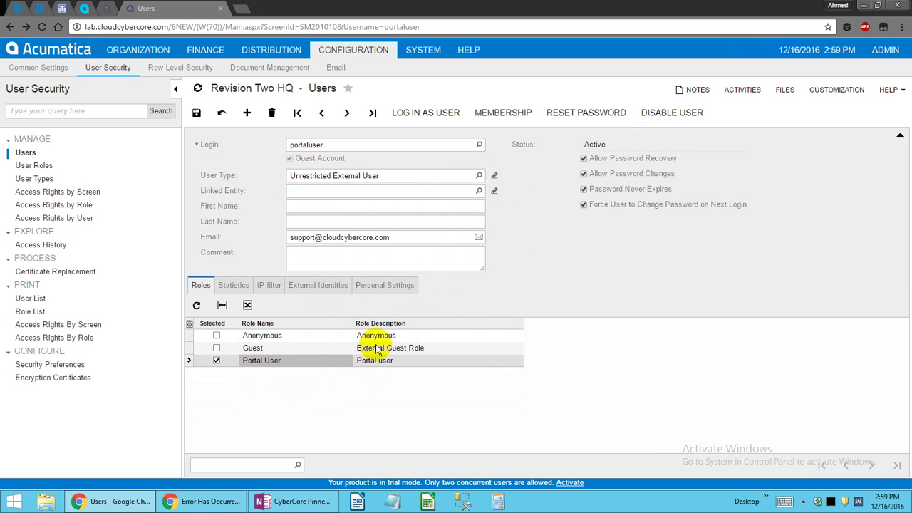
# Switch the user type back to Sales Employee and review the Internal User role.
pyautogui.click(479, 175)
pyautogui.doubleClick(321, 242)
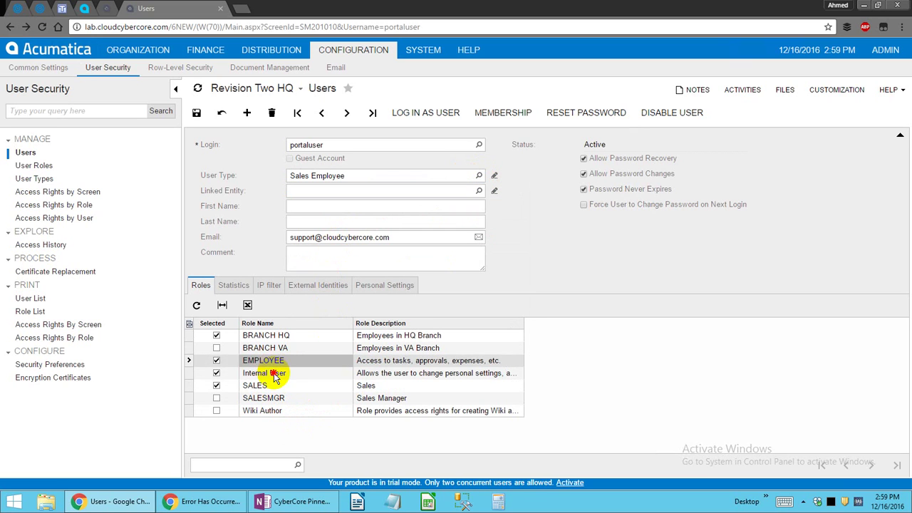
pyautogui.click(274, 371)
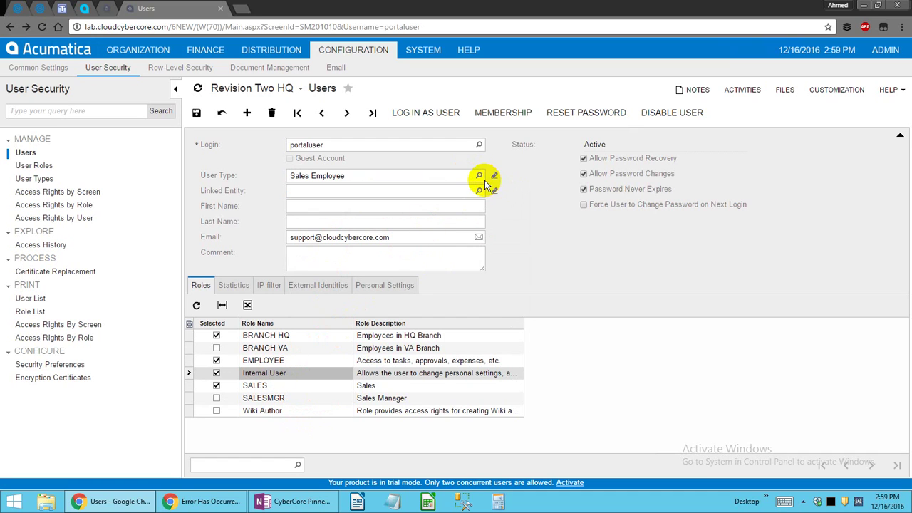
pyautogui.click(365, 177)
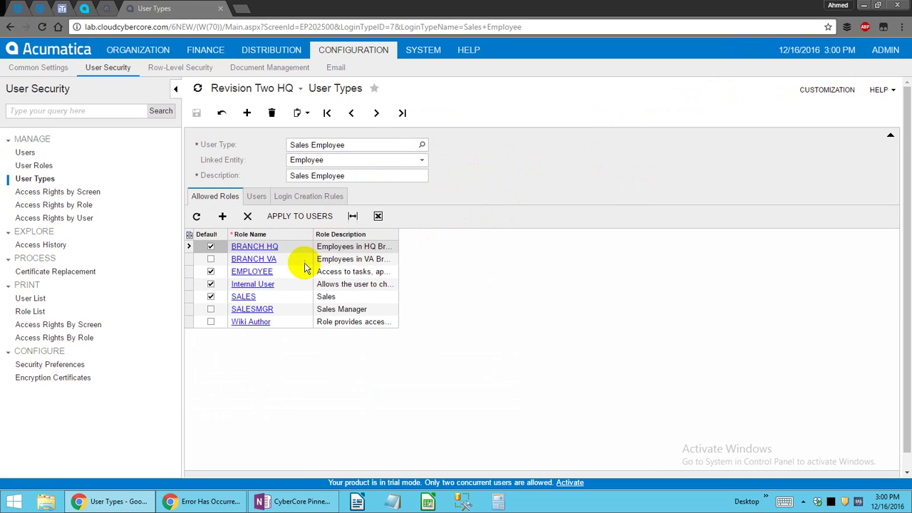
# Review the Sales Employee type's SALES, SALESMGR and BRANCH HQ roles.
pyautogui.click(290, 297)
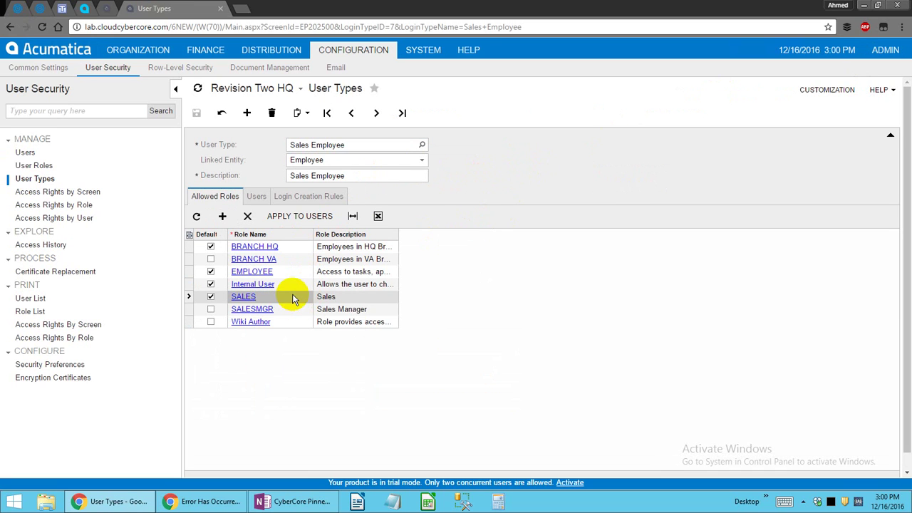
pyautogui.click(353, 313)
pyautogui.click(347, 248)
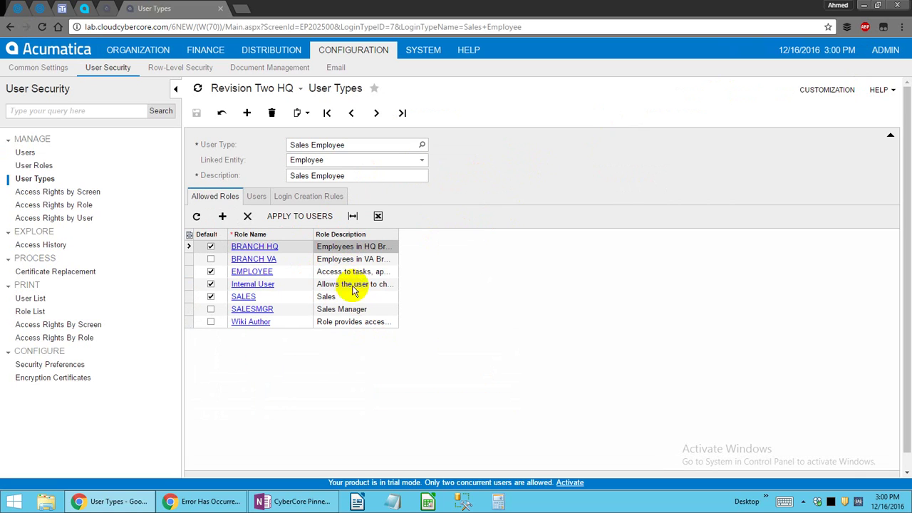
# Load Unrestricted External User and review its roles, users, managed user types and login creation rules.
pyautogui.click(423, 144)
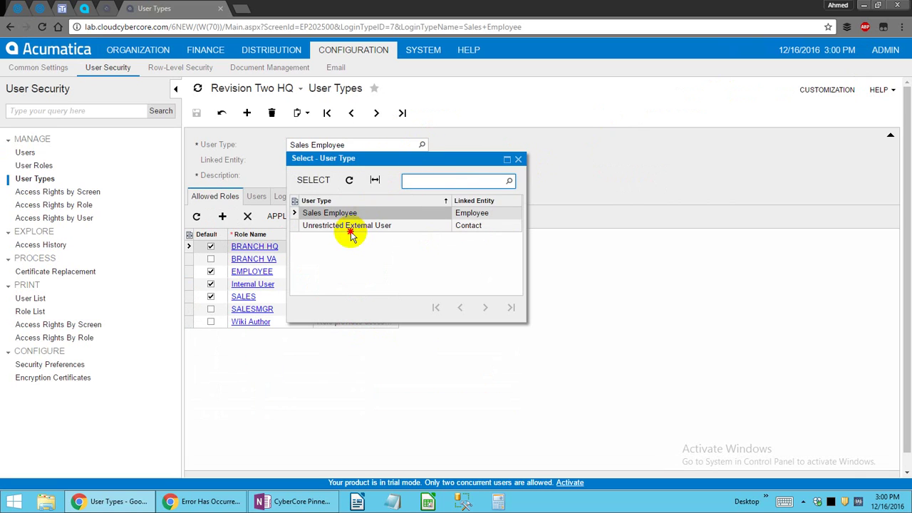
pyautogui.doubleClick(350, 223)
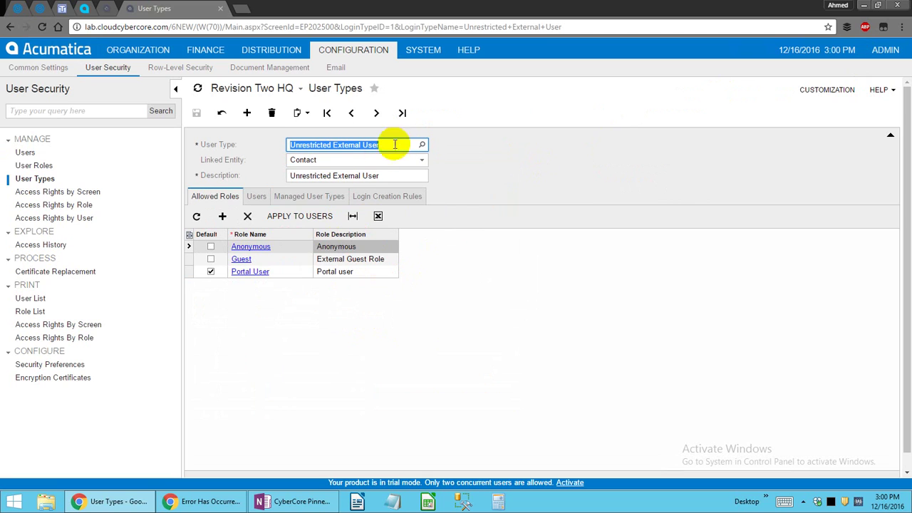
pyautogui.click(329, 272)
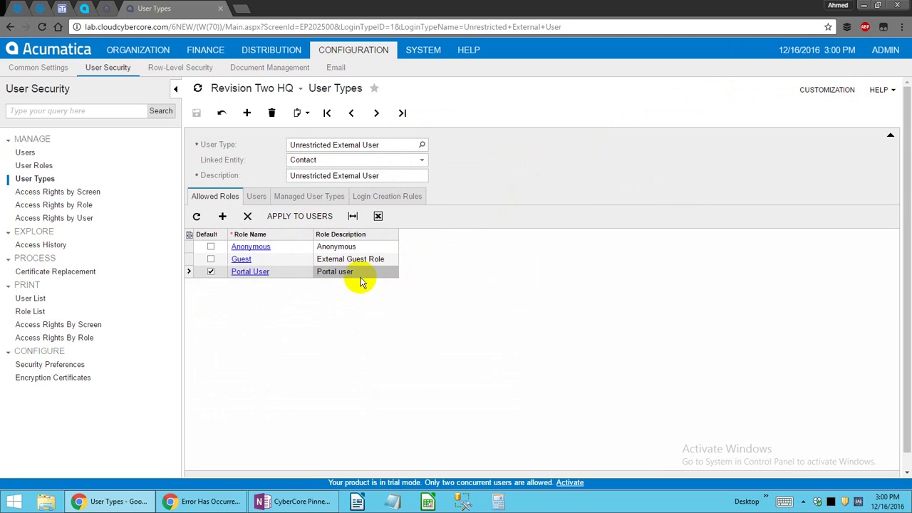
pyautogui.click(249, 194)
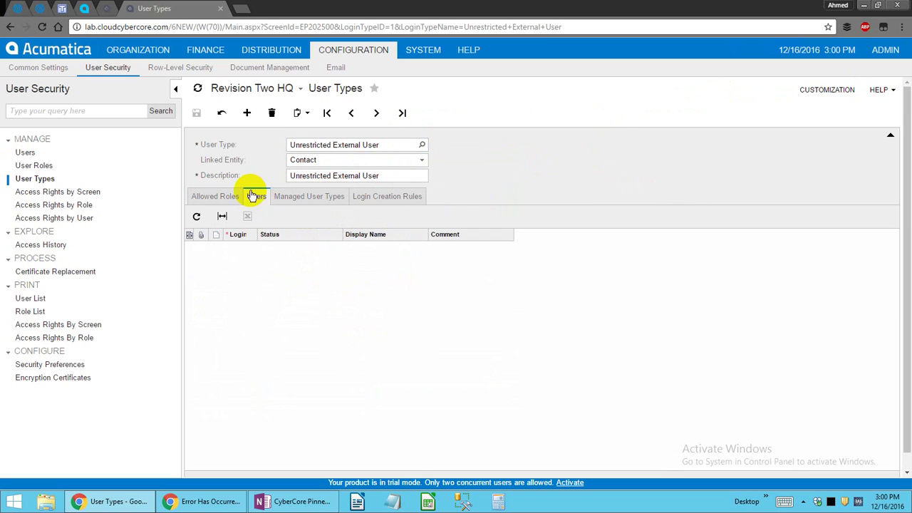
pyautogui.click(290, 198)
pyautogui.click(406, 197)
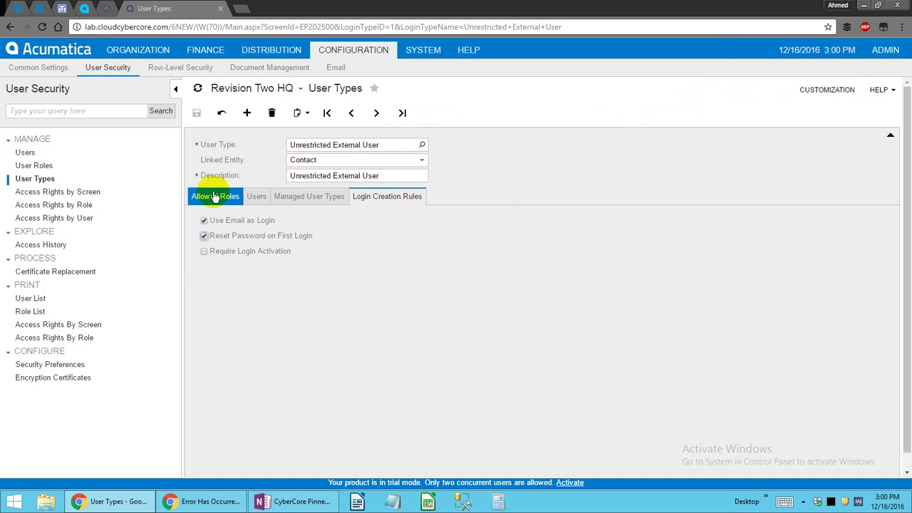
pyautogui.click(215, 197)
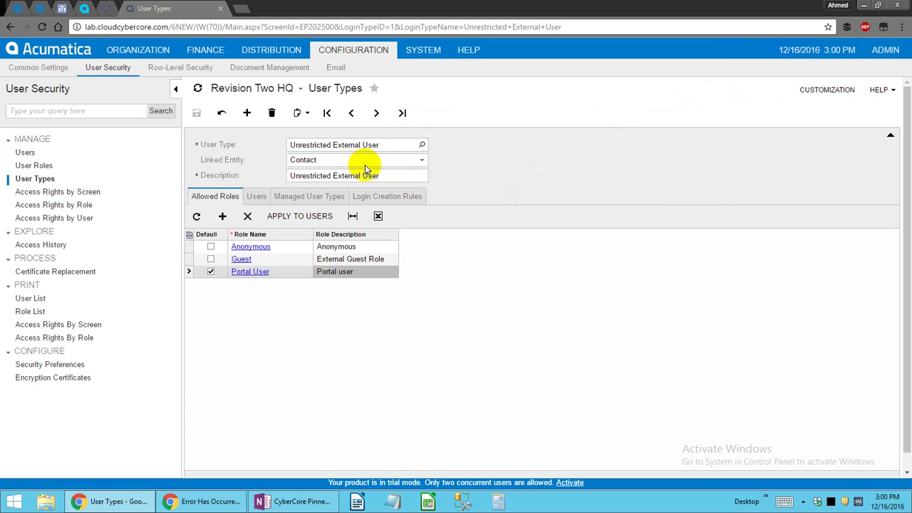
# Reload the Sales Employee user type and return to the Users screen.
pyautogui.click(421, 144)
pyautogui.doubleClick(326, 211)
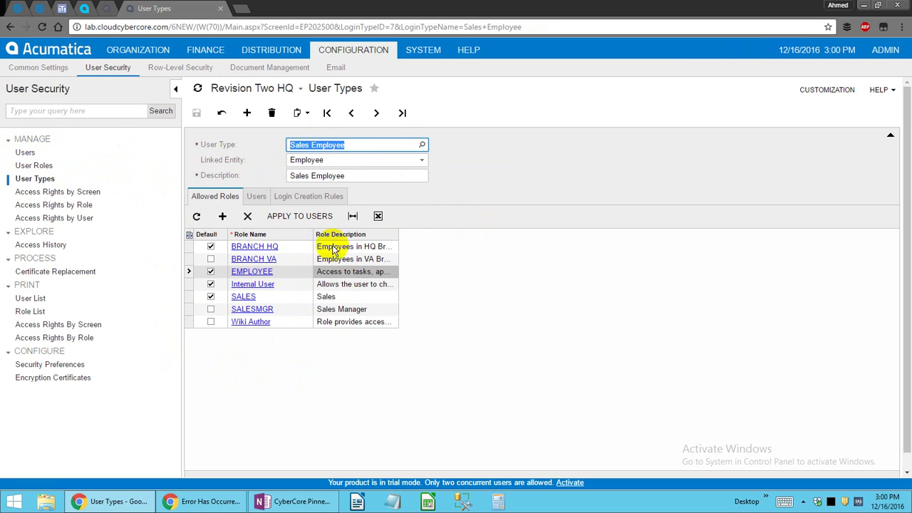
pyautogui.click(26, 152)
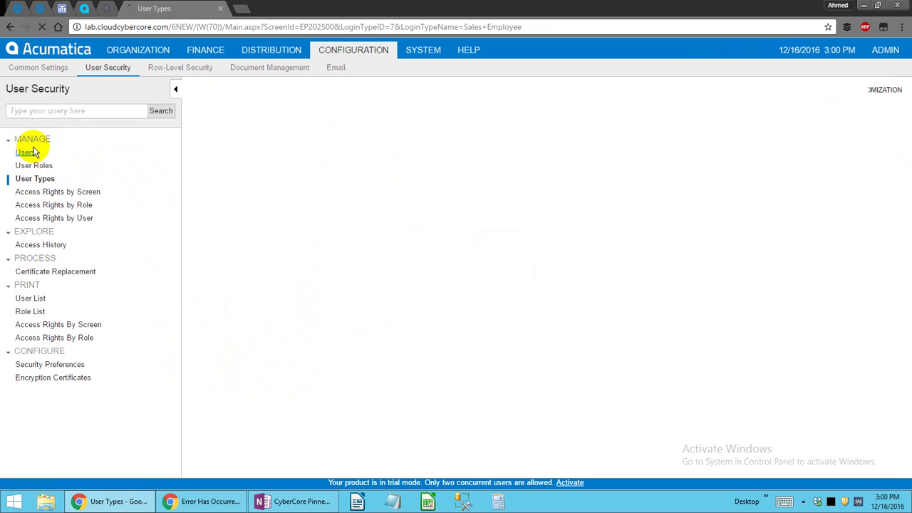
# Set portaluser's user type to Unrestricted External User, reviewing the CONSULTANT and Portal User roles.
pyautogui.click(356, 175)
pyautogui.click(311, 400)
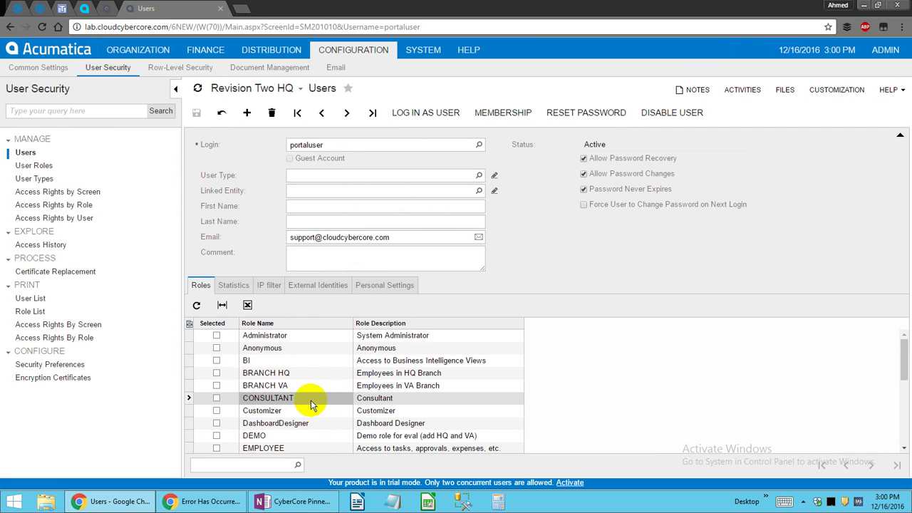
pyautogui.scroll(-5, 311, 400)
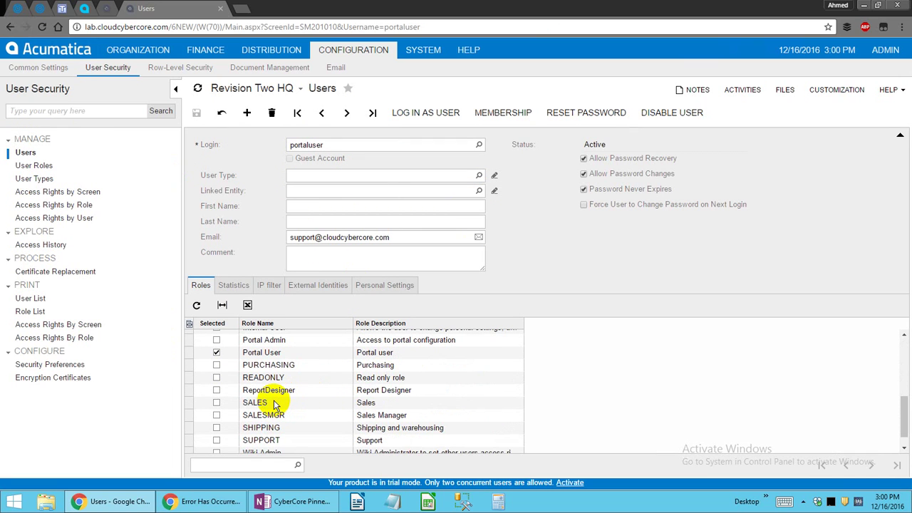
pyautogui.scroll(2, 274, 390)
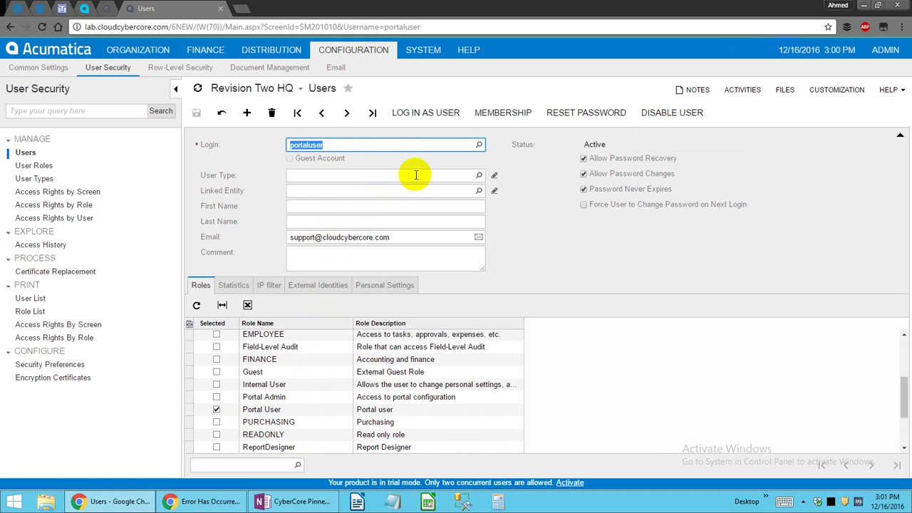
pyautogui.click(274, 408)
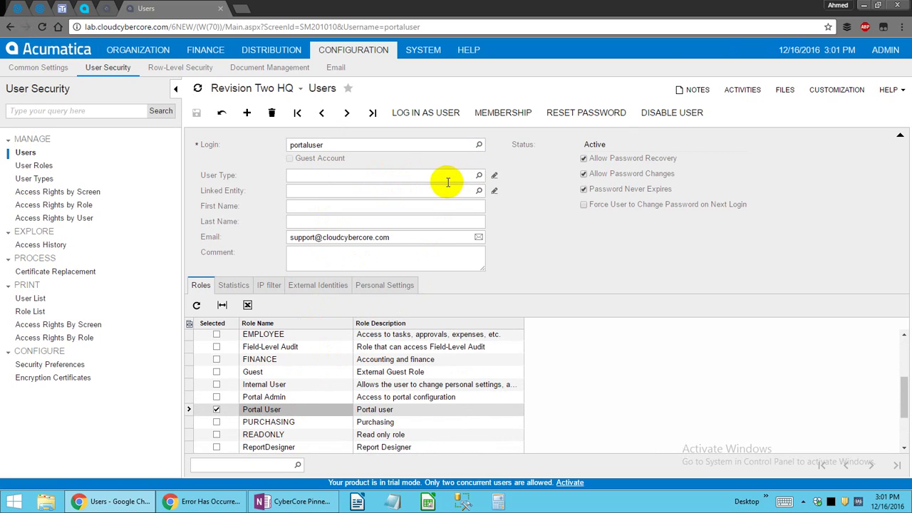
pyautogui.click(346, 189)
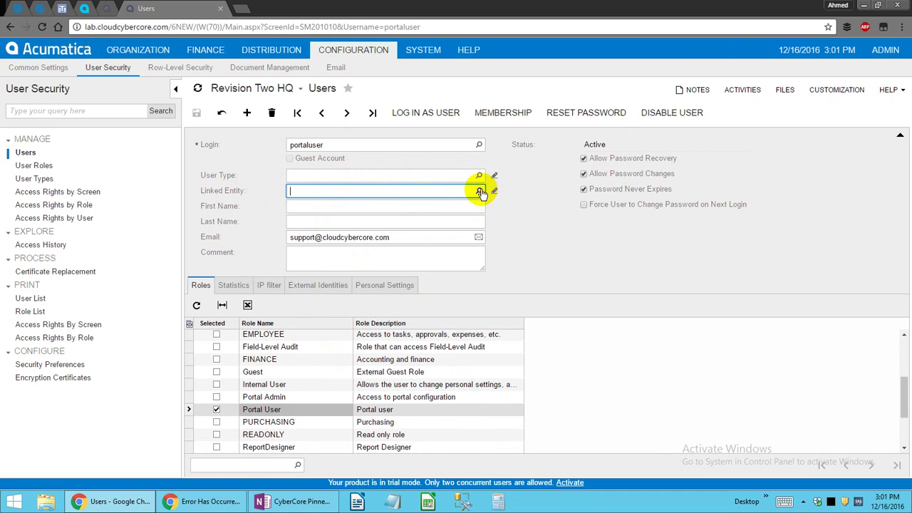
pyautogui.click(764, 256)
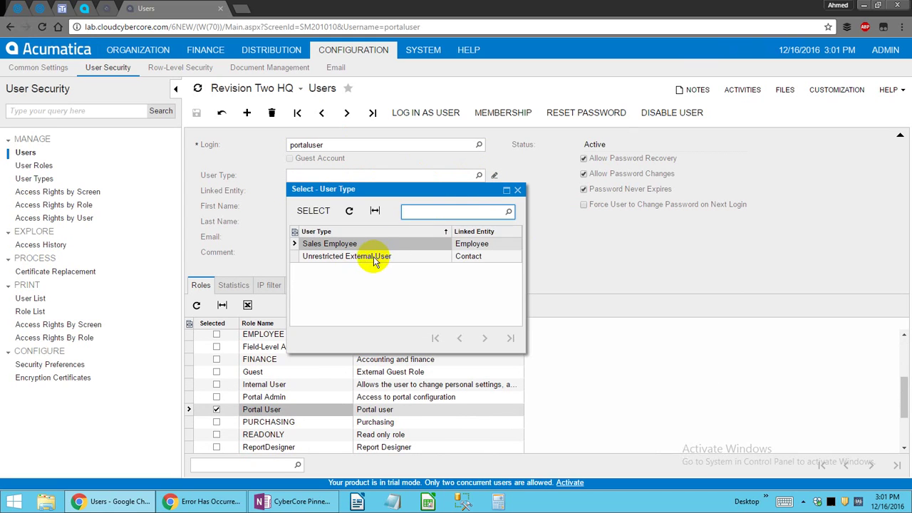
pyautogui.doubleClick(372, 256)
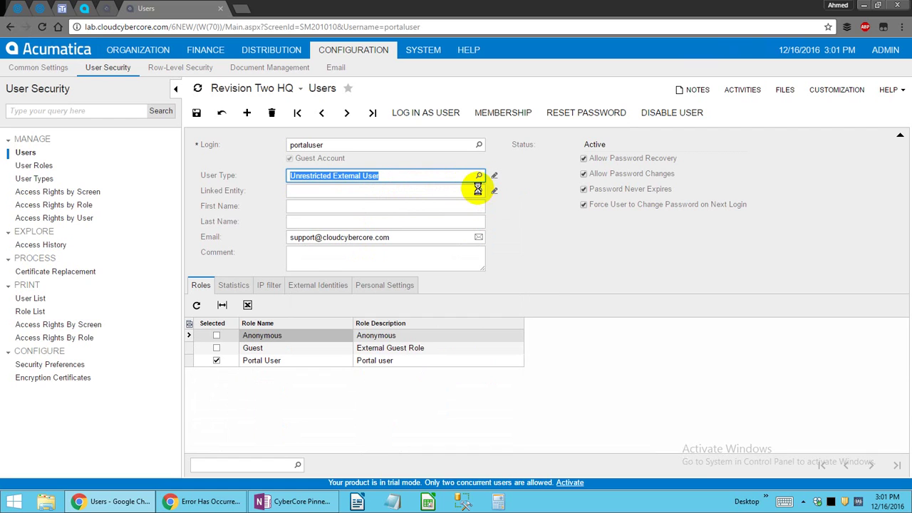
# Page through the Linked Entity contacts without linking one, then open Users in a new tab.
pyautogui.click(478, 189)
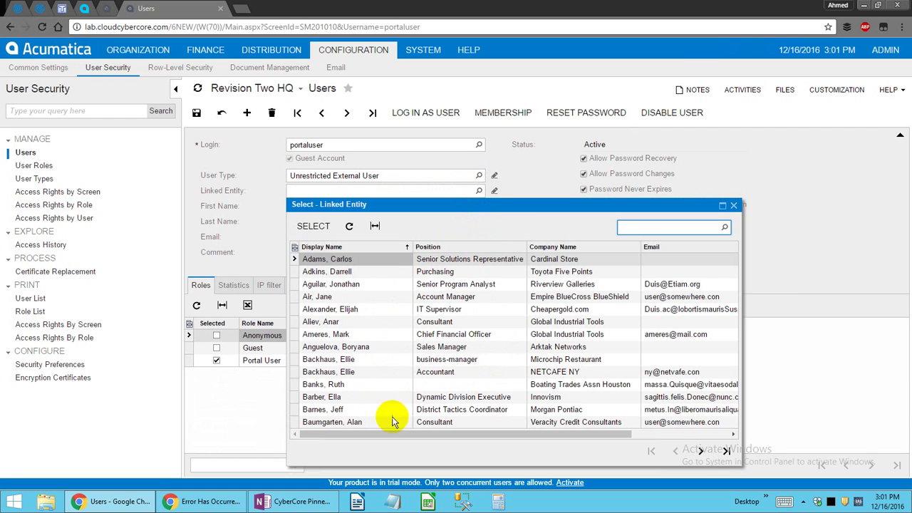
pyautogui.click(701, 451)
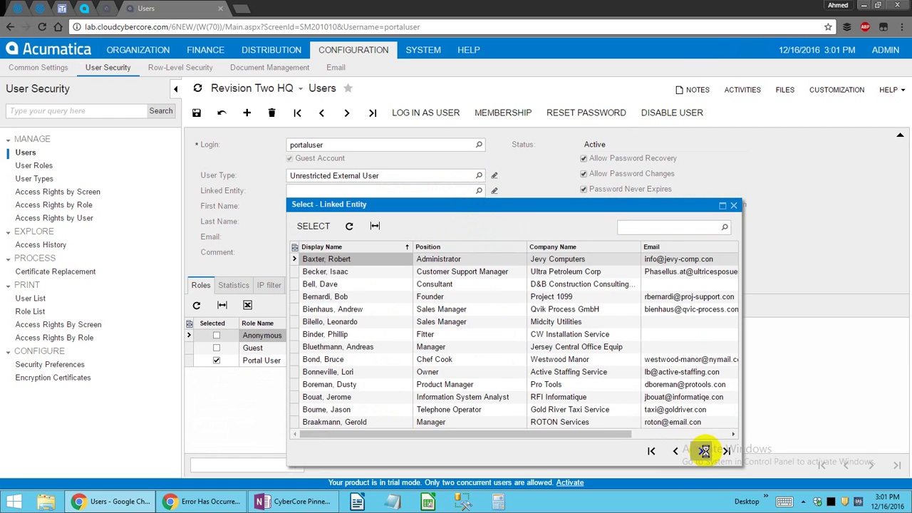
pyautogui.click(703, 450)
pyautogui.click(702, 450)
pyautogui.click(733, 205)
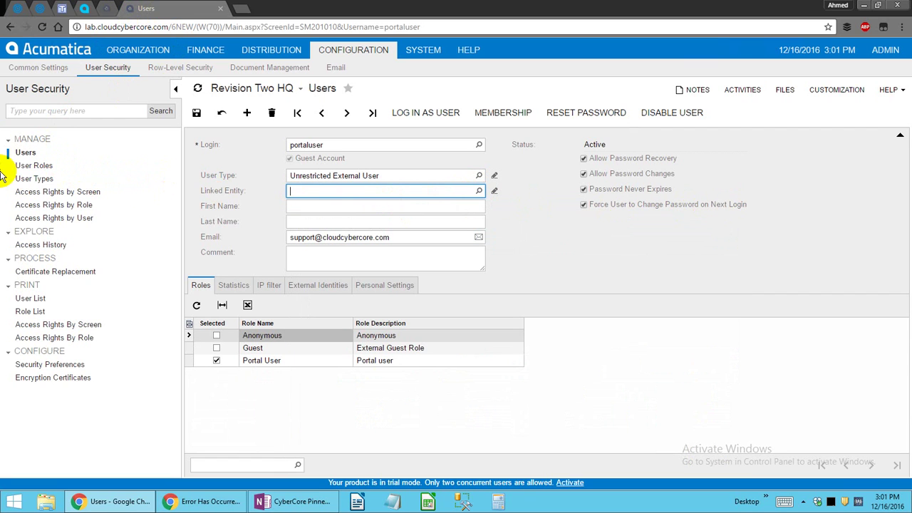
pyautogui.rightClick(26, 154)
pyautogui.click(71, 173)
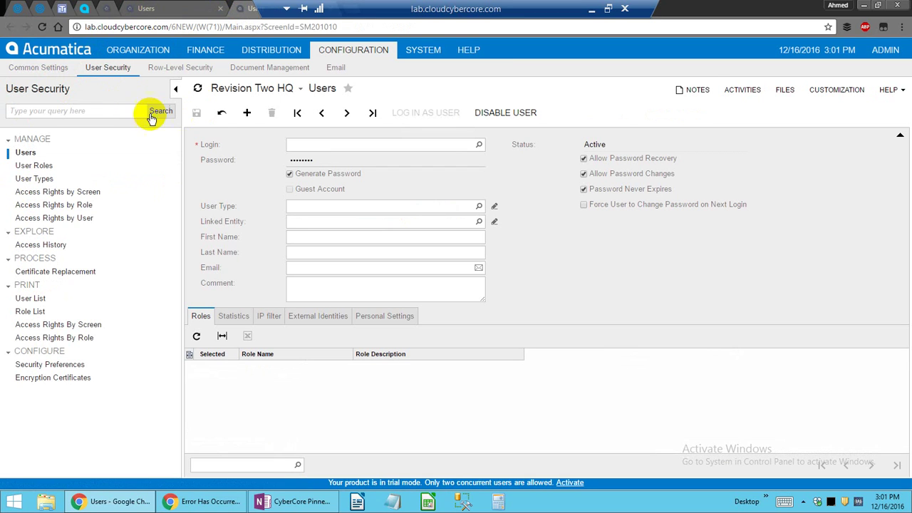
# Search 'business acc' for Business Accounts, show all records, and open USA Bartending School (ABARTENDE).
pyautogui.click(99, 112)
pyautogui.write('busin')
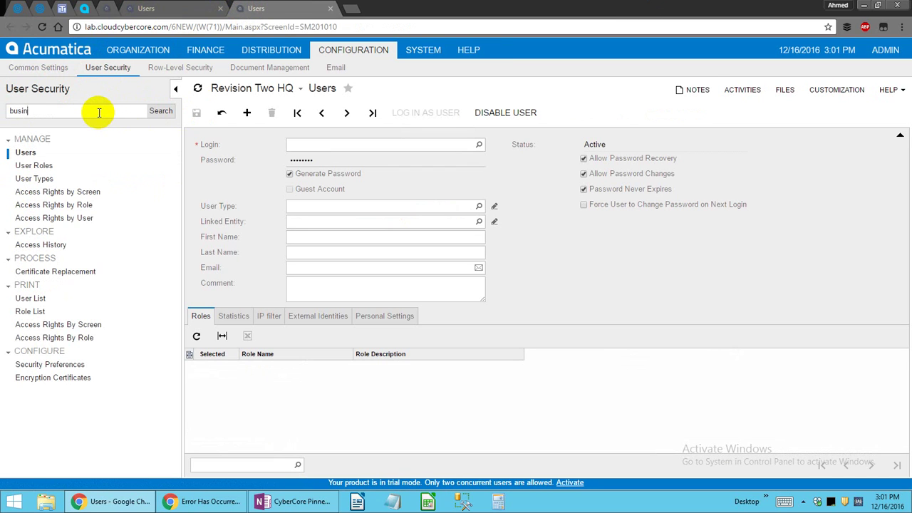
pyautogui.write('ess acc')
pyautogui.press('Down')
pyautogui.press('Down')
pyautogui.press('Down')
pyautogui.press('Down')
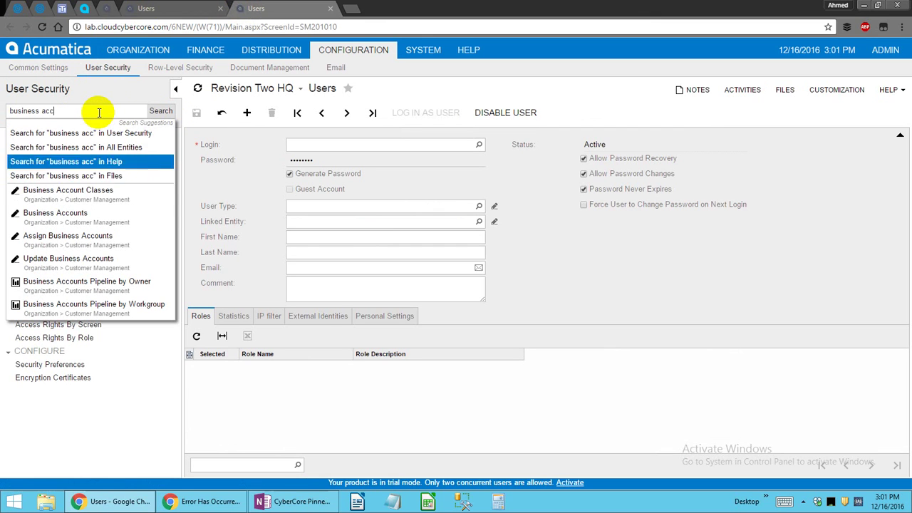
pyautogui.press('Return')
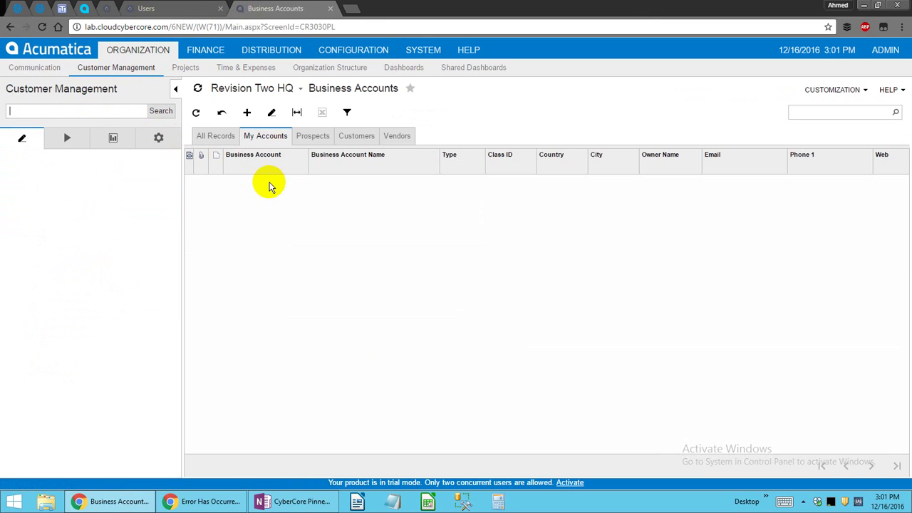
pyautogui.click(211, 137)
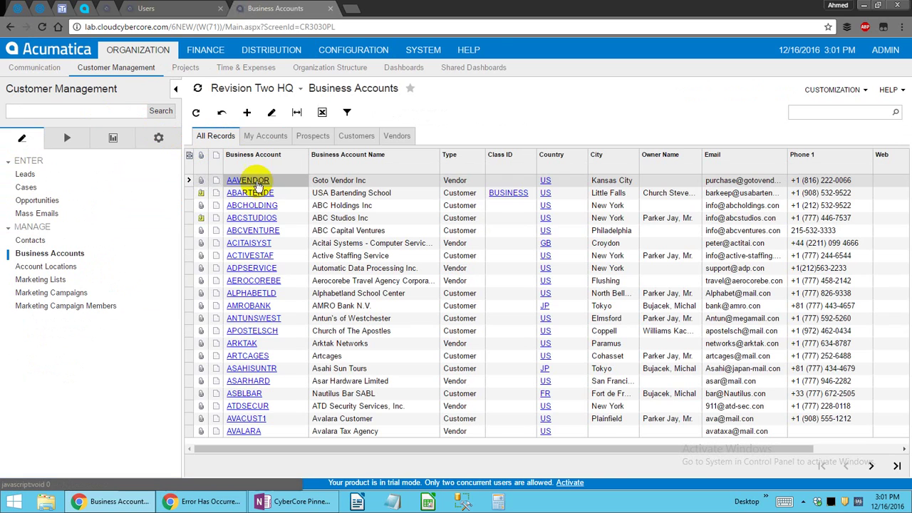
pyautogui.keyDown('shift'); pyautogui.click(258, 194); pyautogui.keyUp('shift')
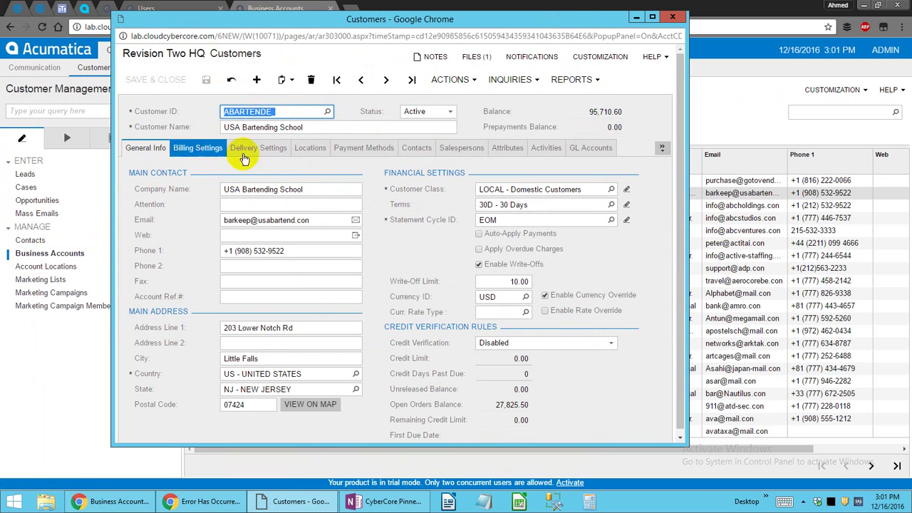
# Open the Dean contact from USA Bartending School's Contacts tab and close the Customers window.
pyautogui.click(430, 153)
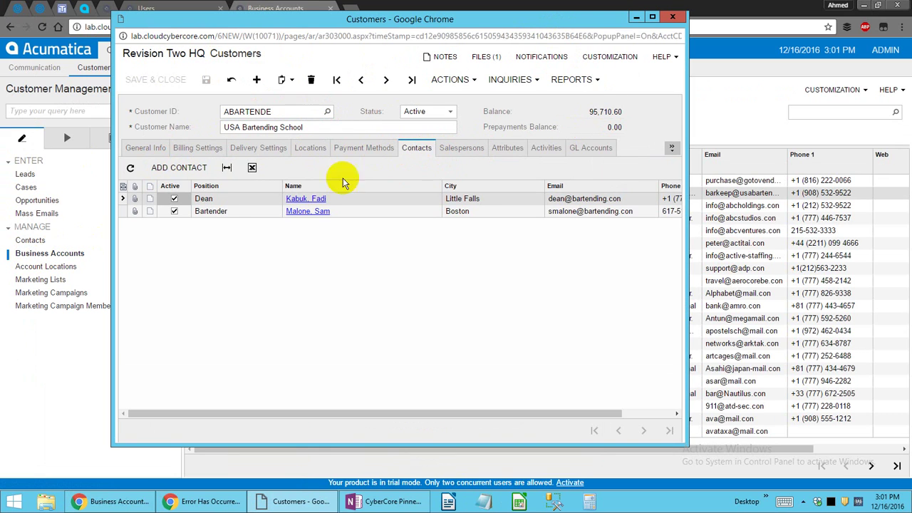
pyautogui.click(314, 201)
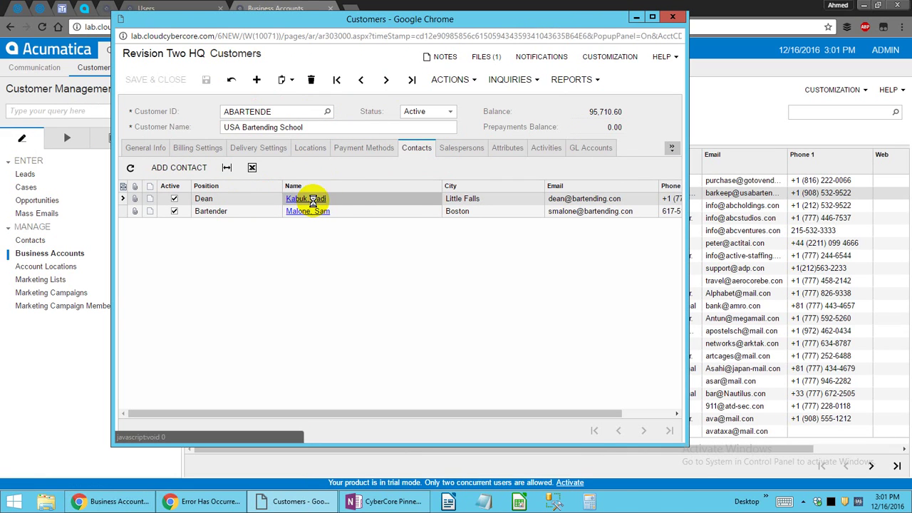
pyautogui.click(448, 20)
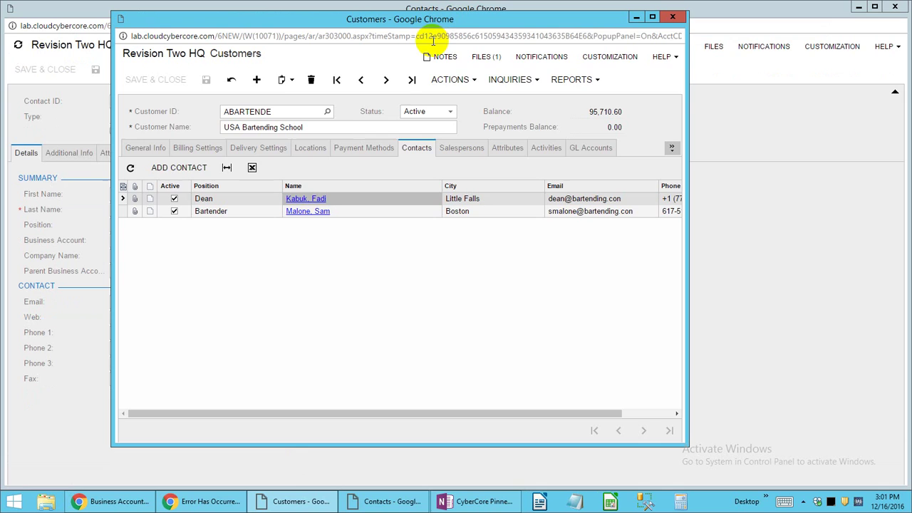
pyautogui.click(80, 385)
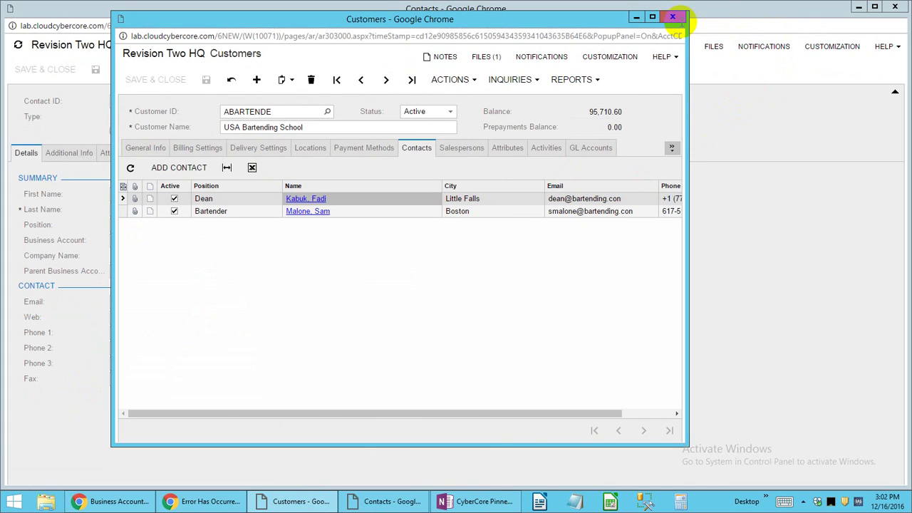
pyautogui.click(671, 16)
pyautogui.hotkey('alt', 'Tab')
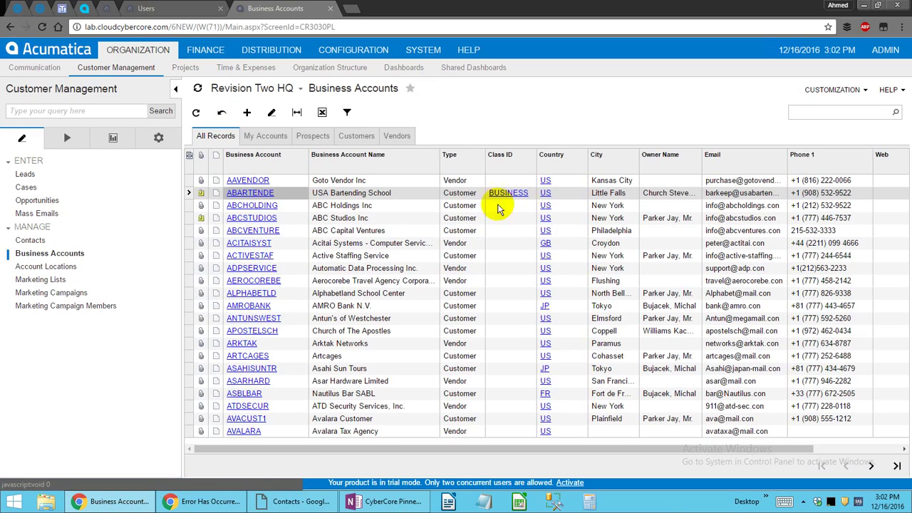
pyautogui.hotkey('alt', 'Tab')
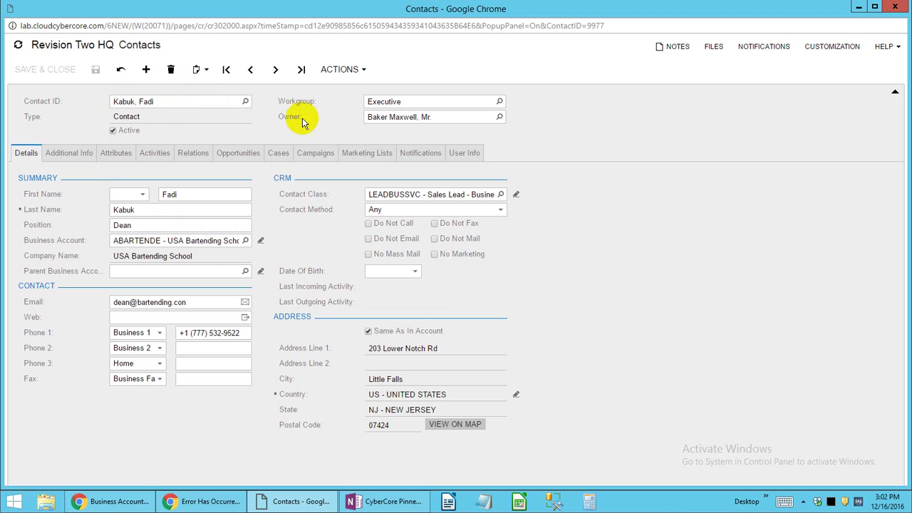
# Browse the contact's User Info, Details, Additional Info, Attributes, Activities, Relations and Opportunities tabs.
pyautogui.click(478, 151)
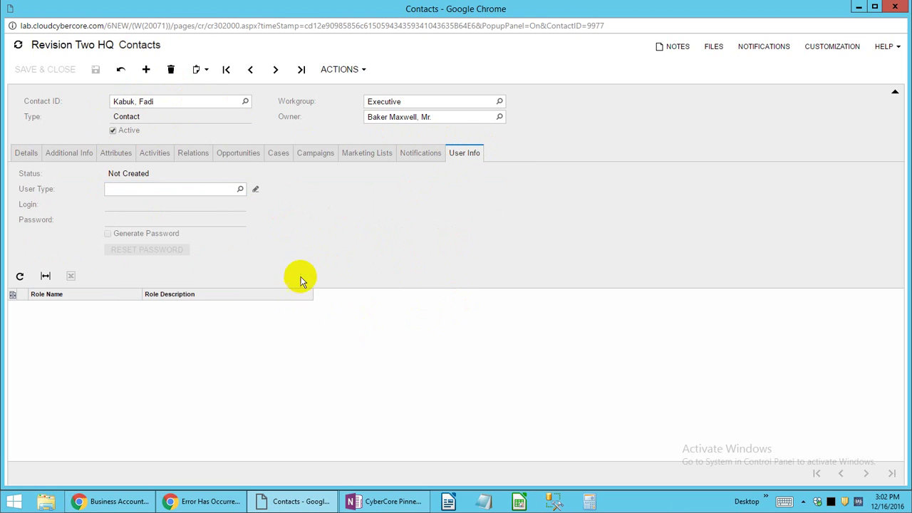
pyautogui.click(34, 154)
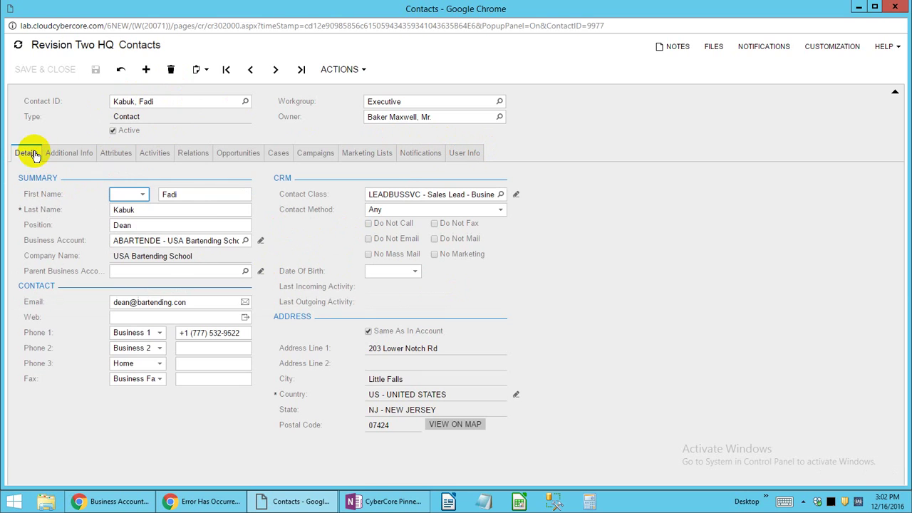
pyautogui.click(62, 154)
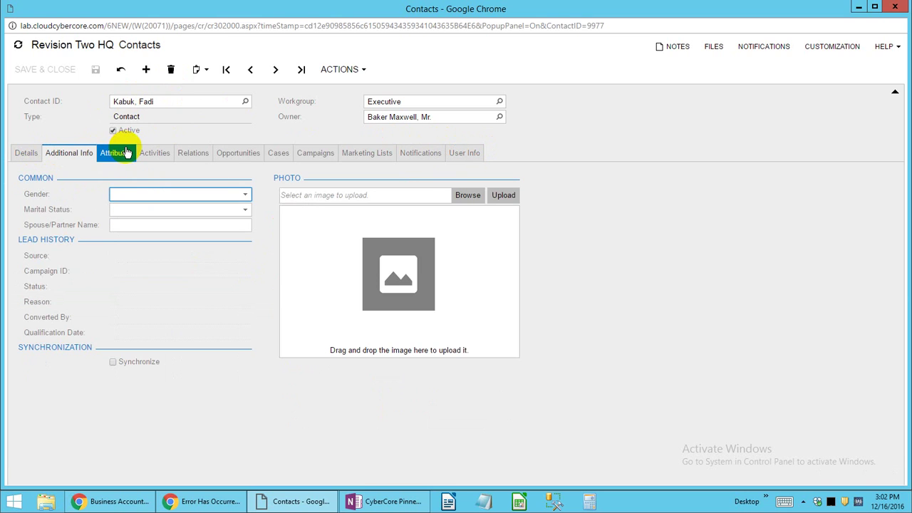
pyautogui.click(126, 153)
pyautogui.click(149, 153)
pyautogui.click(67, 154)
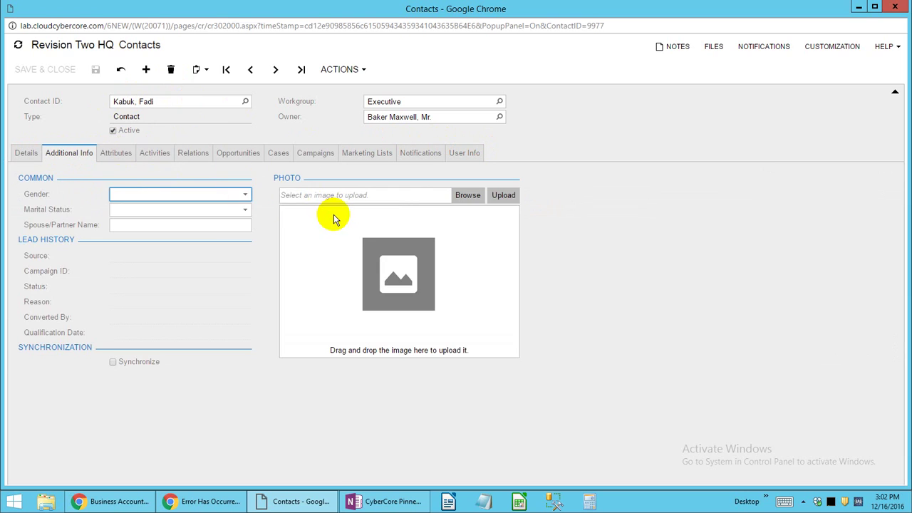
pyautogui.click(155, 151)
pyautogui.click(189, 149)
pyautogui.click(236, 156)
# Revisit the contact's Attributes, Activities, Relations, Opportunities, Campaigns and Cases tabs.
pyautogui.click(283, 154)
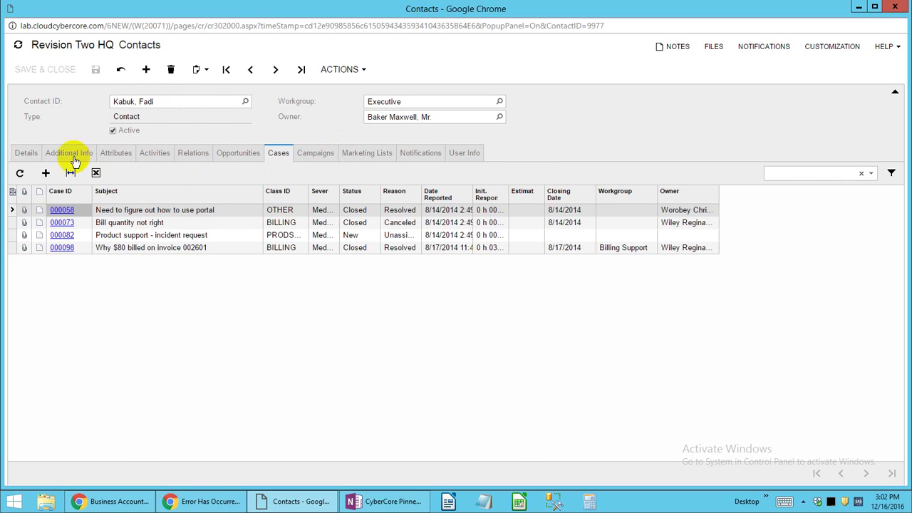
pyautogui.click(71, 154)
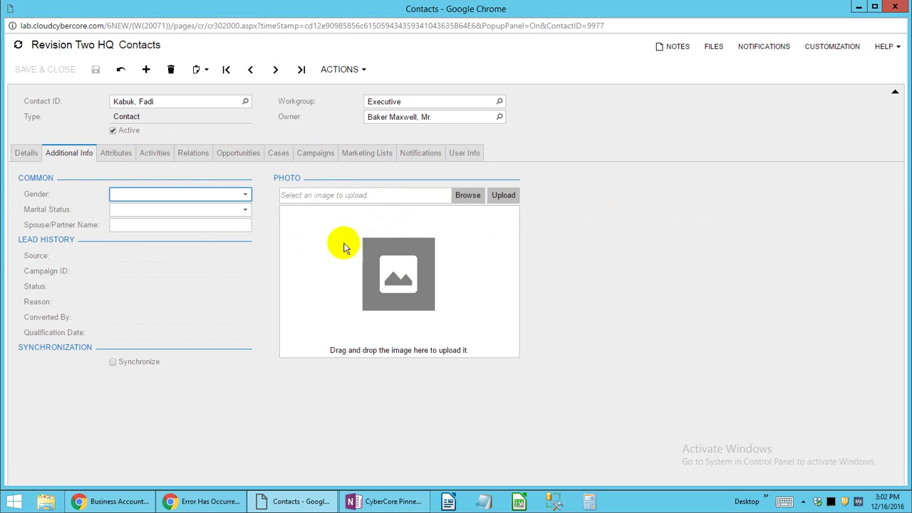
pyautogui.click(107, 154)
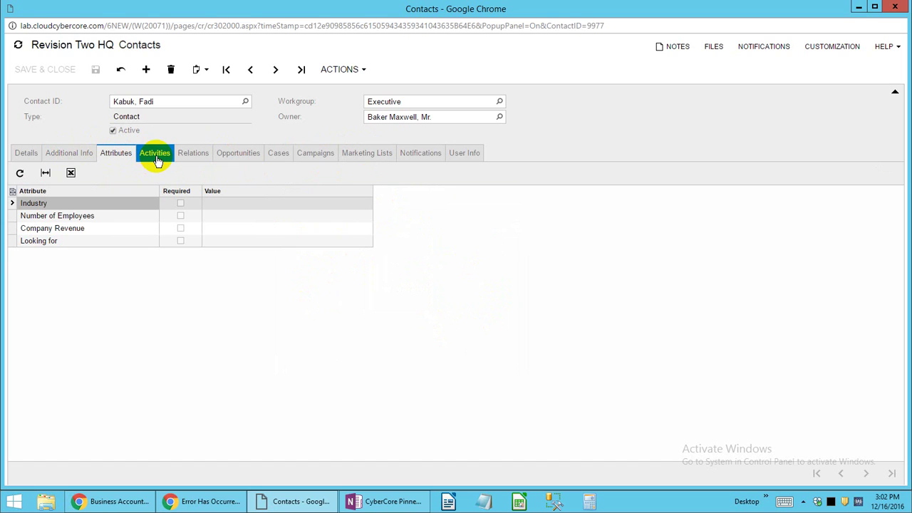
pyautogui.click(156, 153)
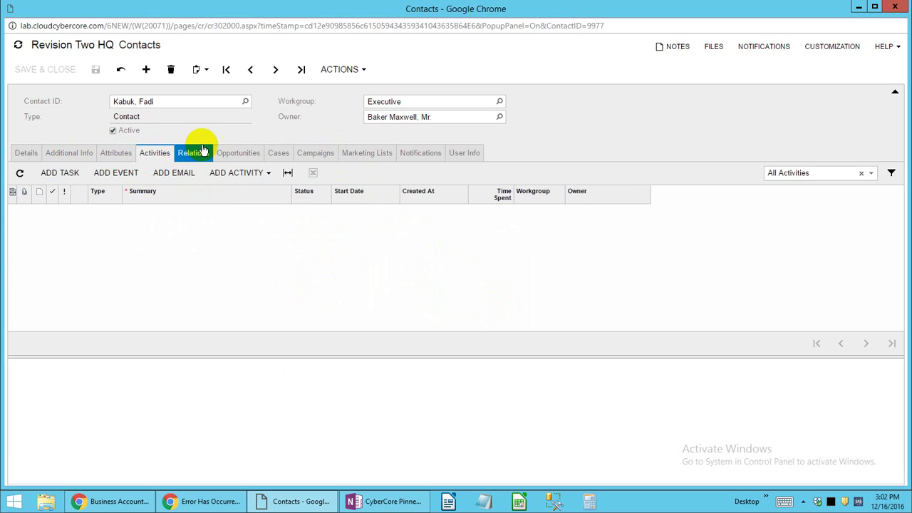
pyautogui.click(193, 152)
pyautogui.click(235, 152)
pyautogui.click(314, 152)
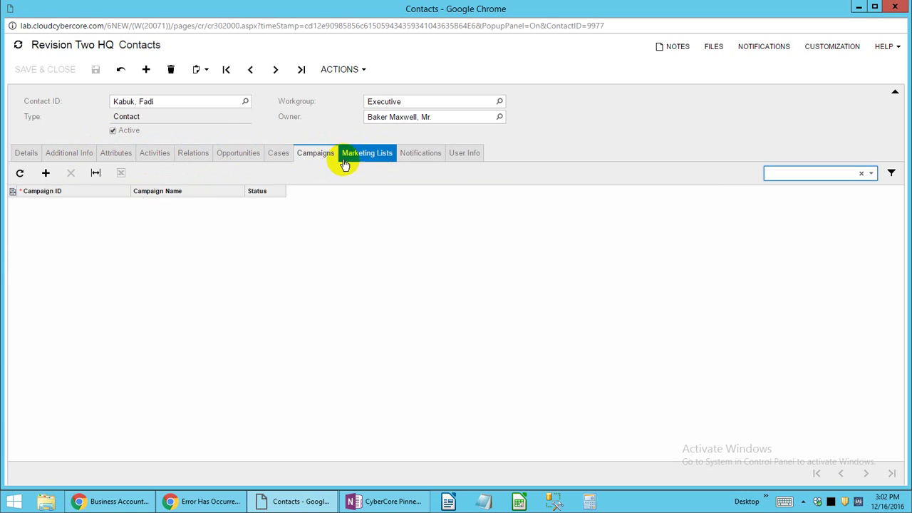
pyautogui.click(278, 152)
# Inspect the linked cases, including 000058 and 000098 about the $80 bill.
pyautogui.click(179, 210)
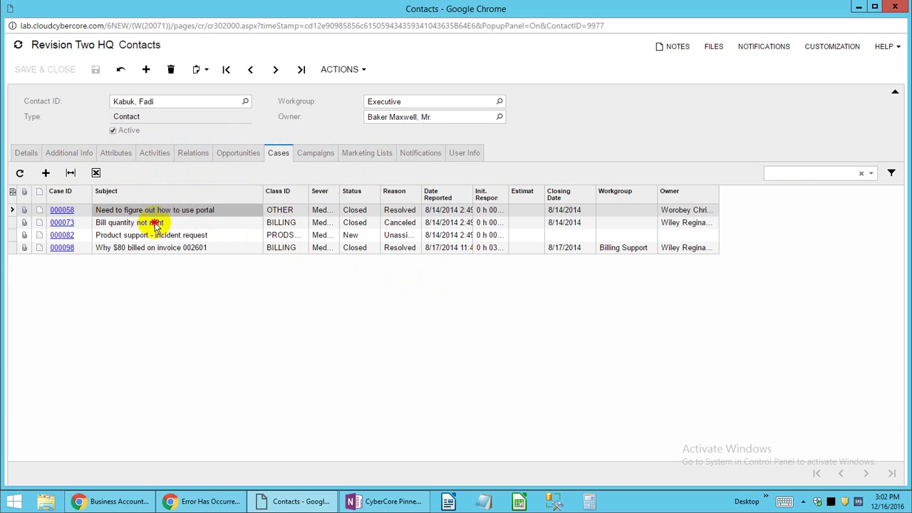
pyautogui.click(152, 222)
pyautogui.click(158, 249)
pyautogui.click(162, 211)
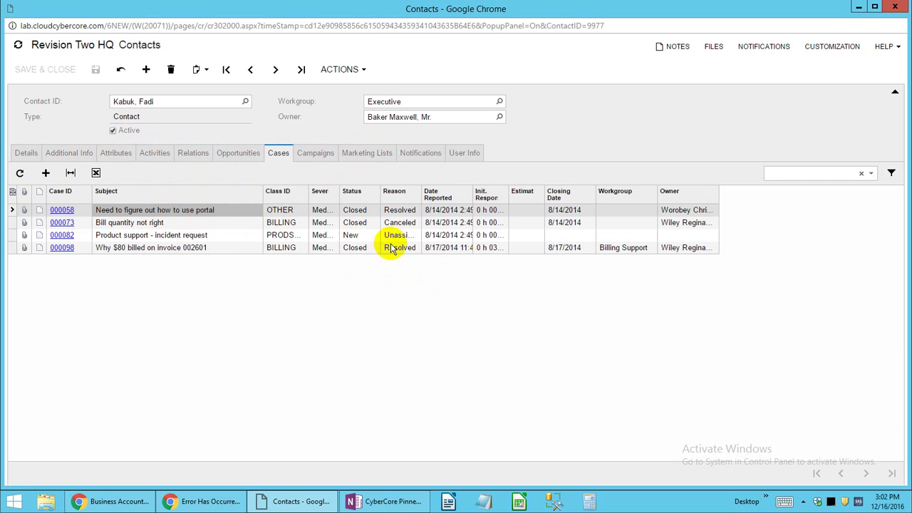
pyautogui.click(183, 247)
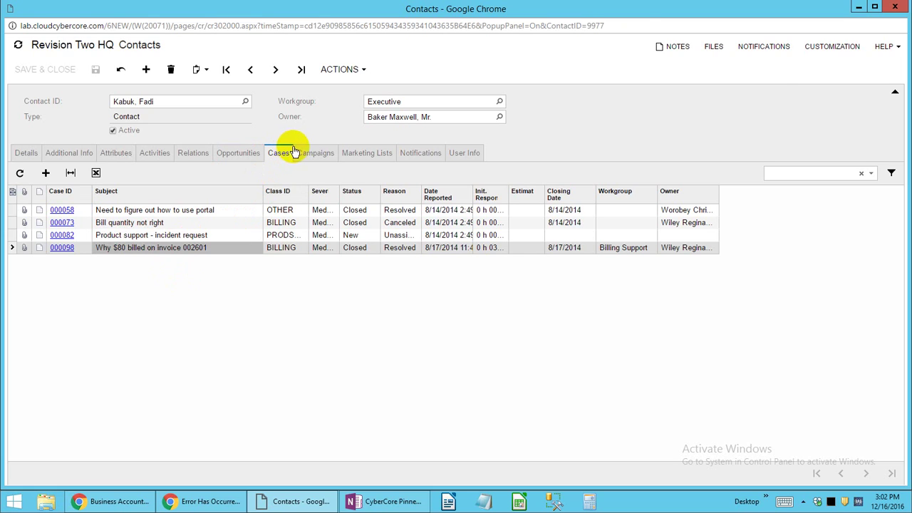
pyautogui.moveTo(653, 5); pyautogui.dragTo(767, 4)
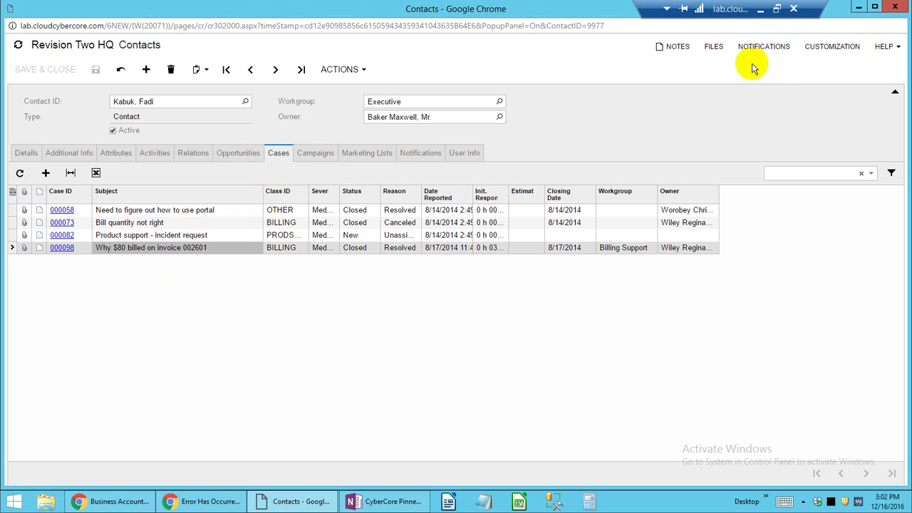
# Make the contact an Unrestricted External User on its User Info tab and check the generated login.
pyautogui.click(464, 154)
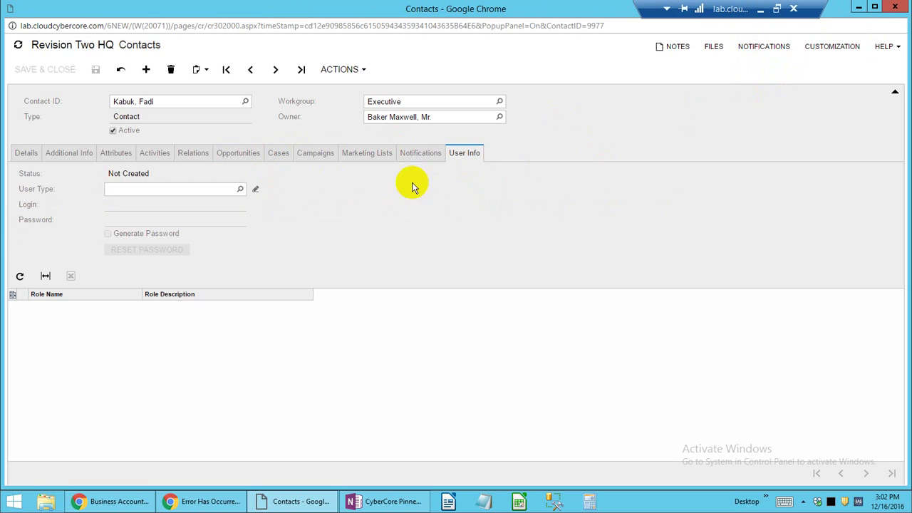
pyautogui.click(240, 189)
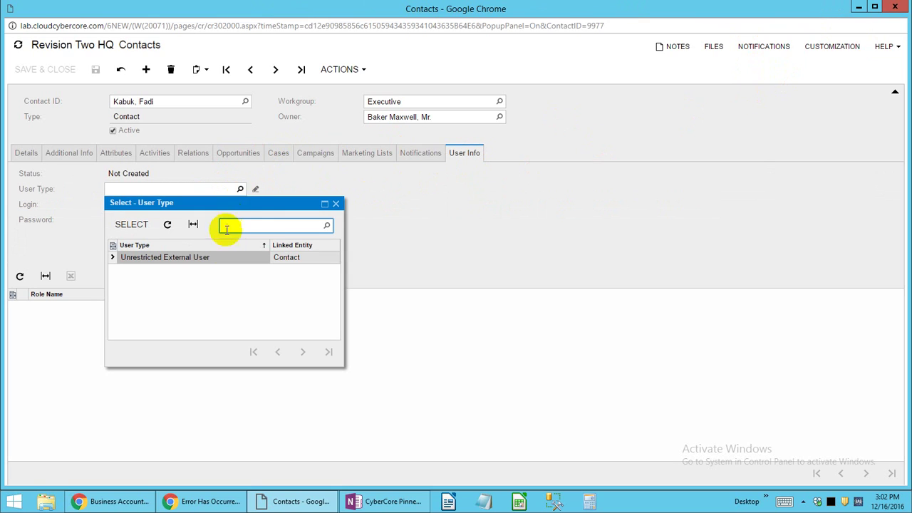
pyautogui.click(447, 228)
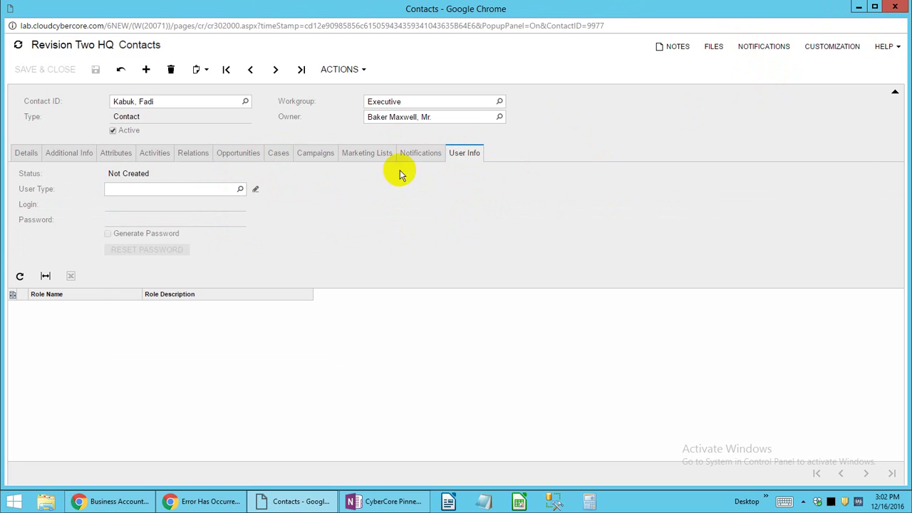
pyautogui.click(240, 190)
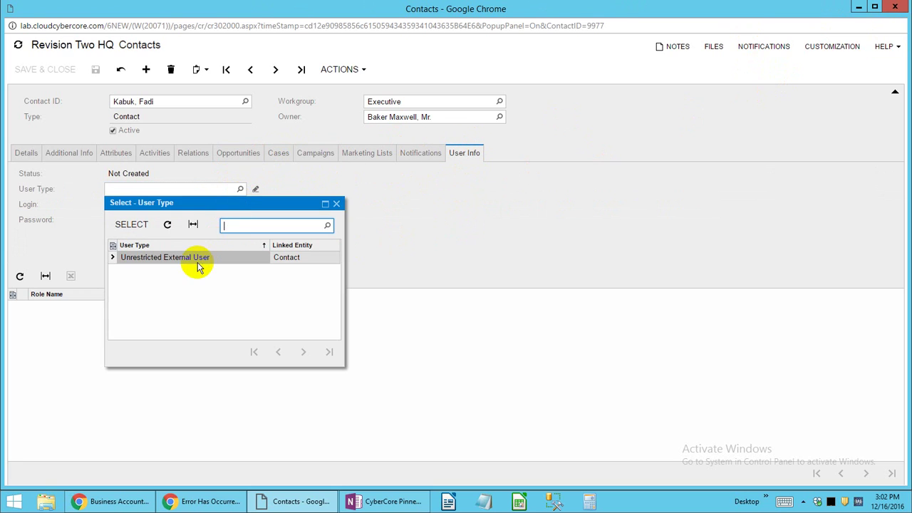
pyautogui.doubleClick(202, 259)
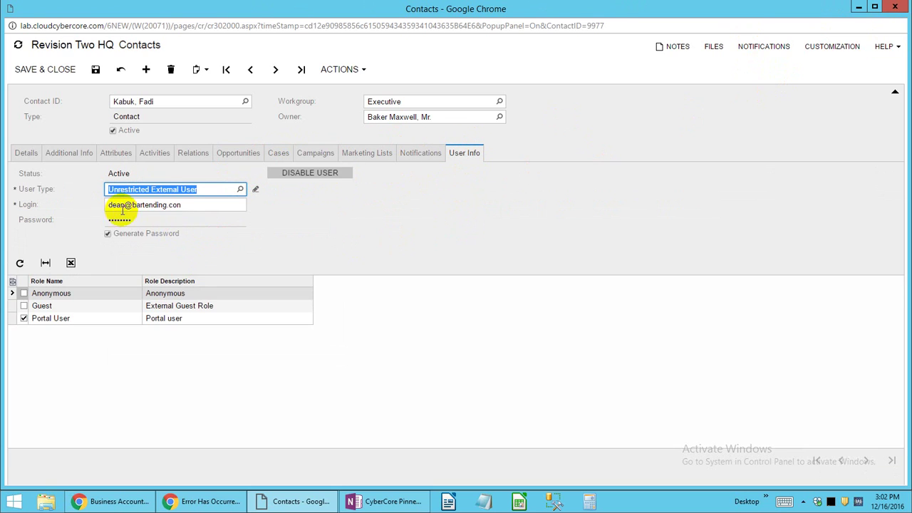
pyautogui.click(177, 204)
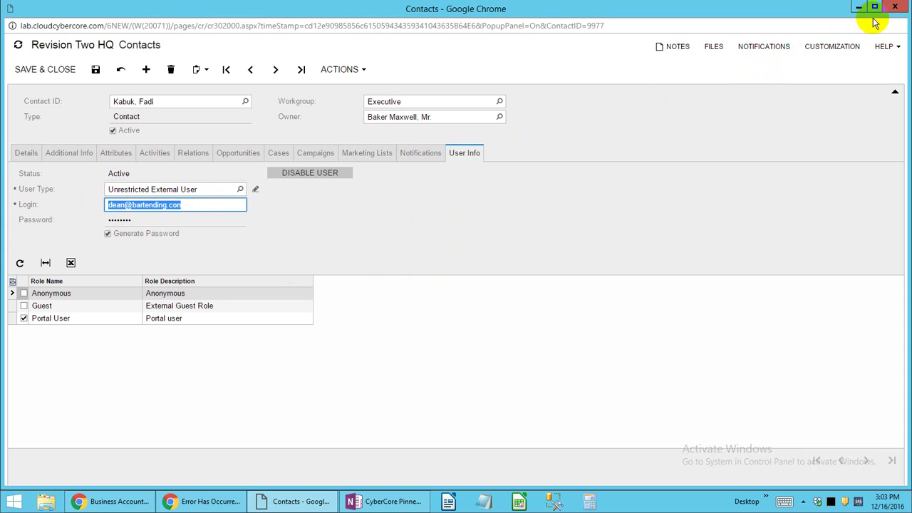
# Close the contact window without saving and switch to the Users page.
pyautogui.click(895, 9)
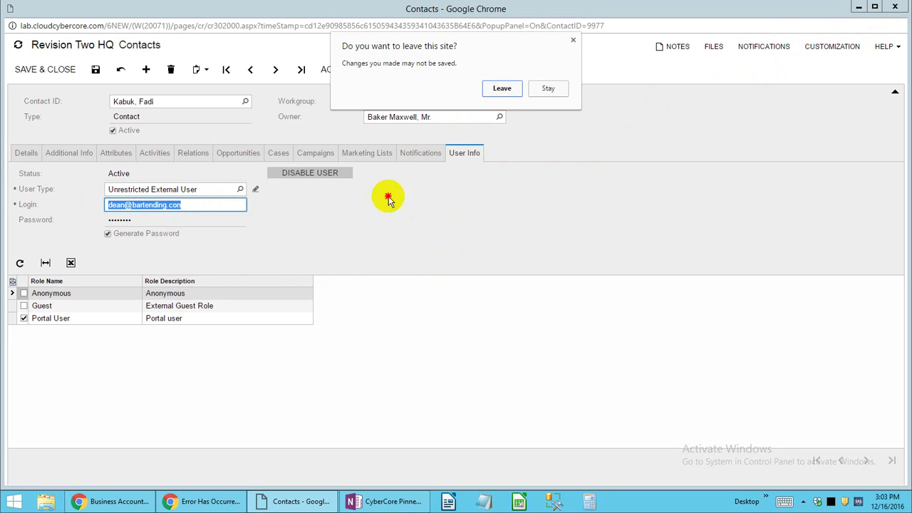
pyautogui.click(496, 89)
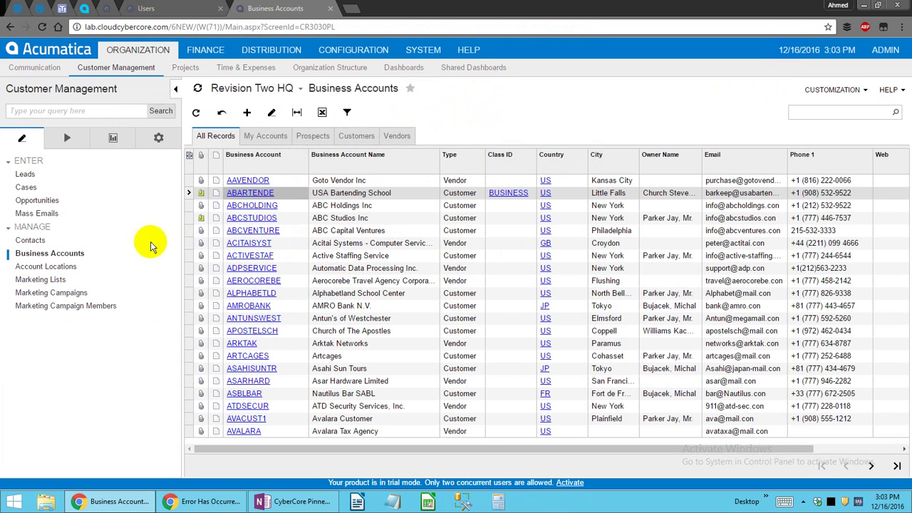
pyautogui.click(168, 10)
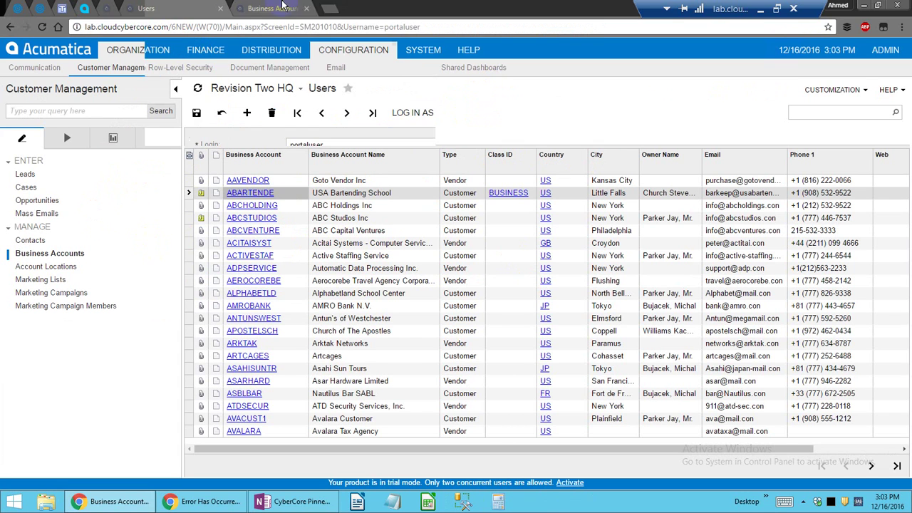
# Close Business Accounts and link portaluser to the school contact through Linked Entity.
pyautogui.middleClick(283, 5)
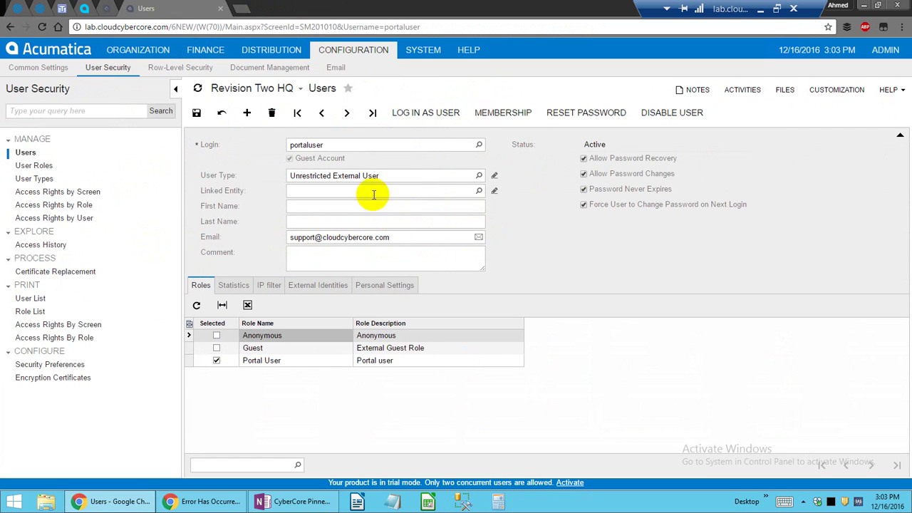
pyautogui.click(362, 180)
pyautogui.click(464, 189)
pyautogui.click(478, 190)
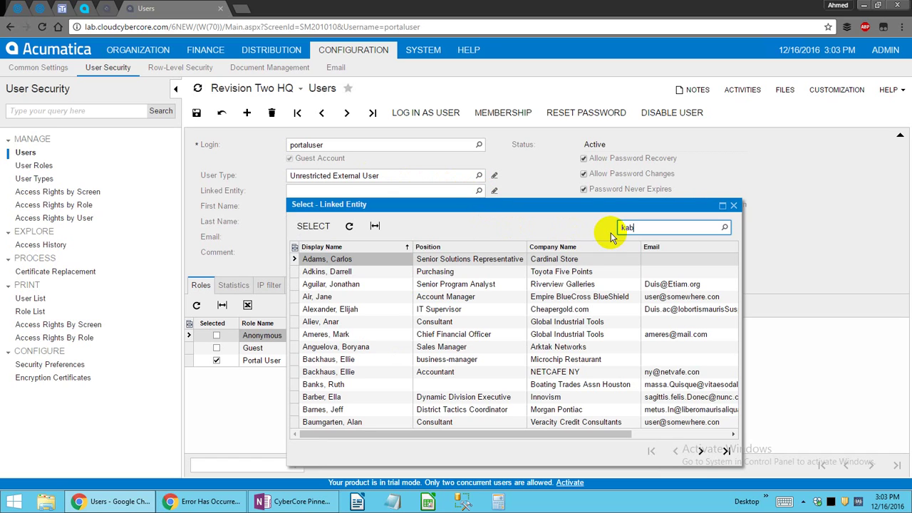
pyautogui.press('Return')
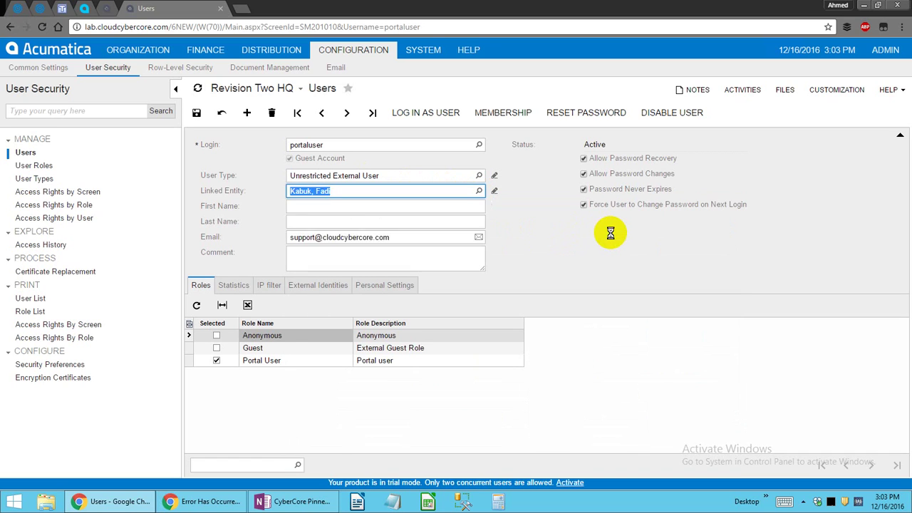
pyautogui.click(310, 252)
pyautogui.click(352, 238)
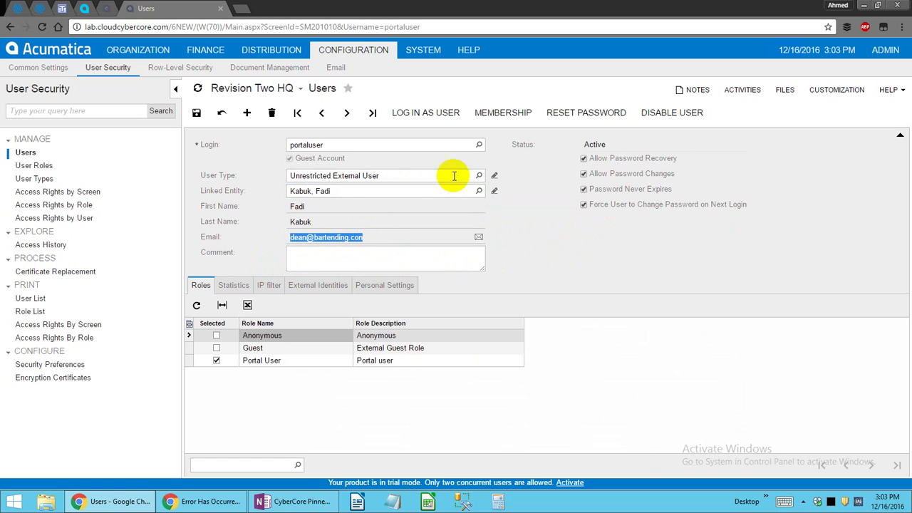
# Reset portaluser's password, entering the new password and its confirmation.
pyautogui.click(576, 112)
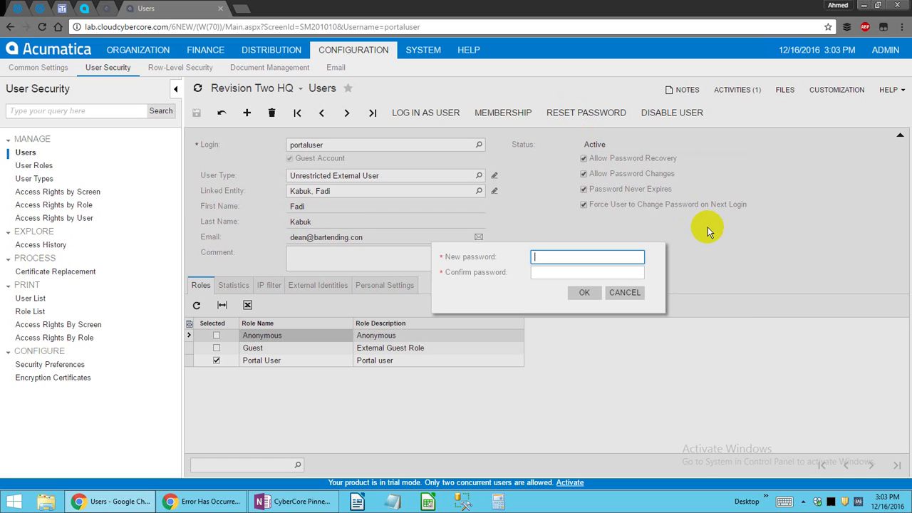
pyautogui.write('*')
pyautogui.press('Tab')
pyautogui.write('*')
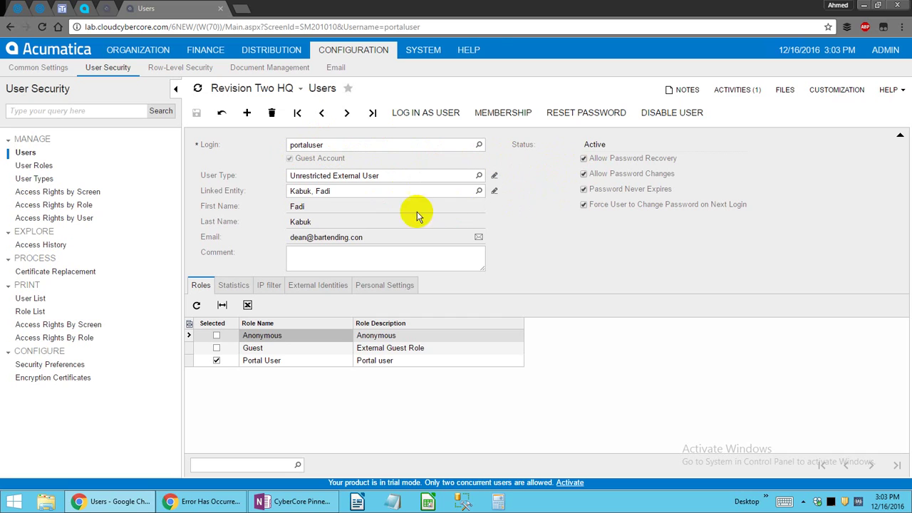
pyautogui.click(202, 501)
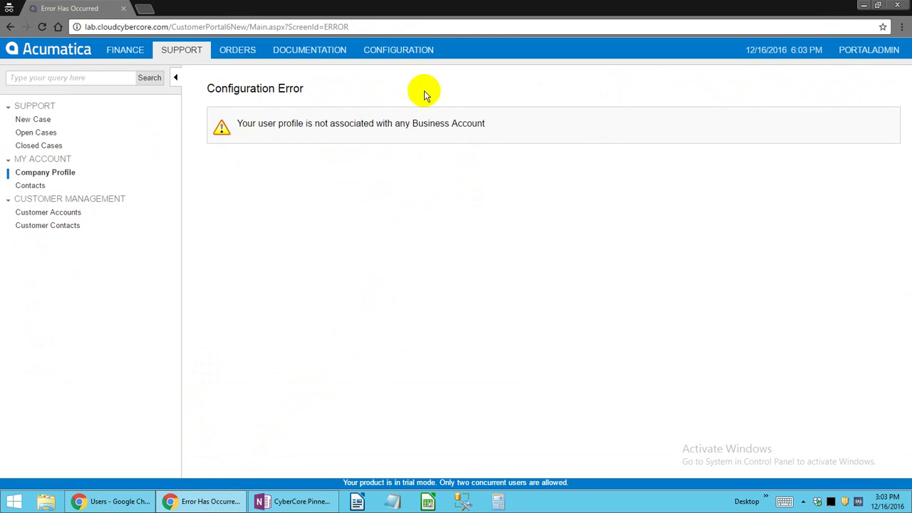
# Sign the PORTALADMIN account out of the Customer Portal.
pyautogui.click(246, 51)
pyautogui.click(311, 54)
pyautogui.click(398, 56)
pyautogui.click(870, 56)
pyautogui.click(841, 70)
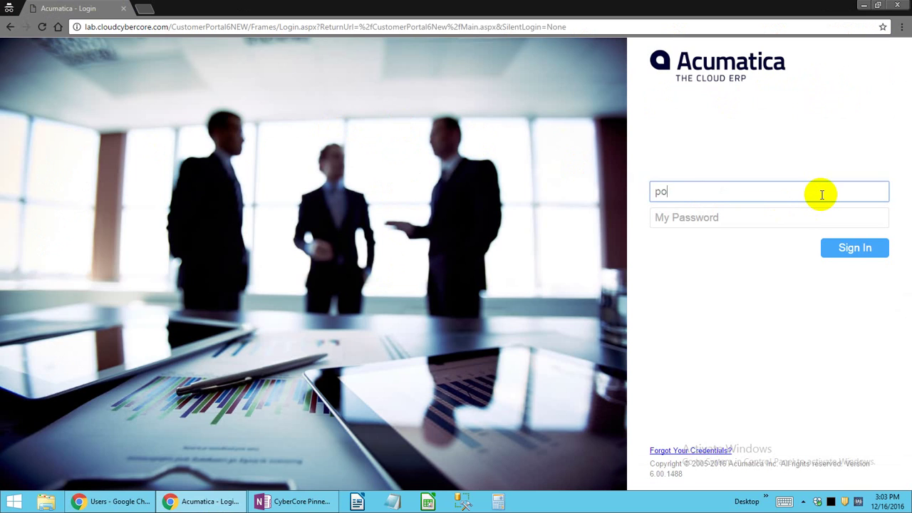
# Enter portaluser's credentials, clear Force User to Change Password, and resubmit the login.
pyautogui.press('Tab')
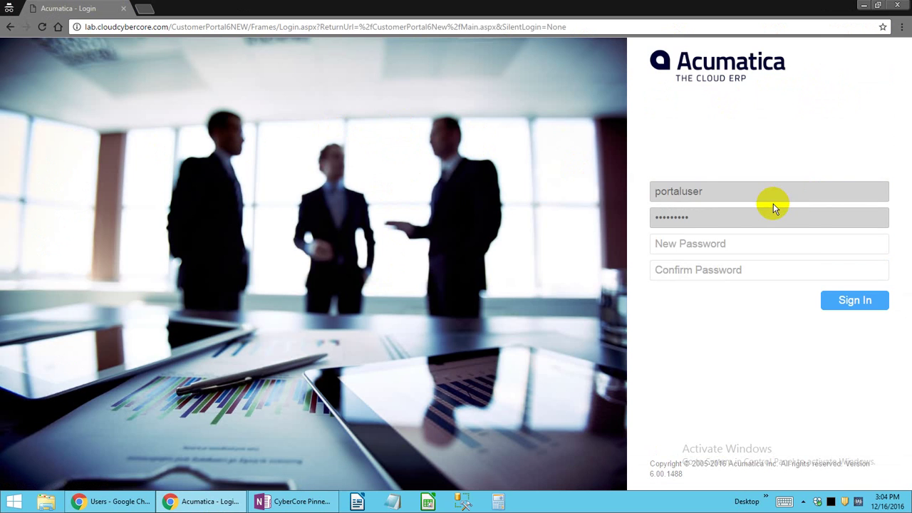
pyautogui.hotkey('alt', 'Tab')
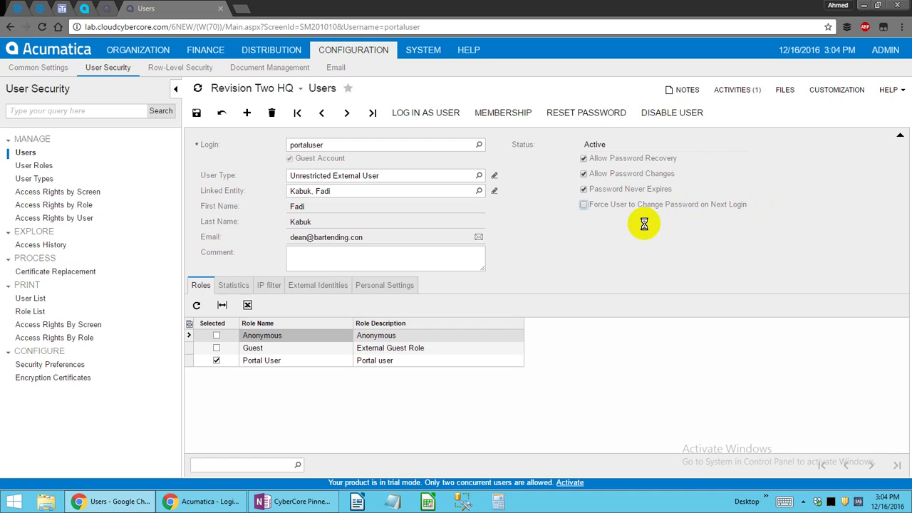
pyautogui.hotkey('alt', 'Tab')
pyautogui.click(42, 26)
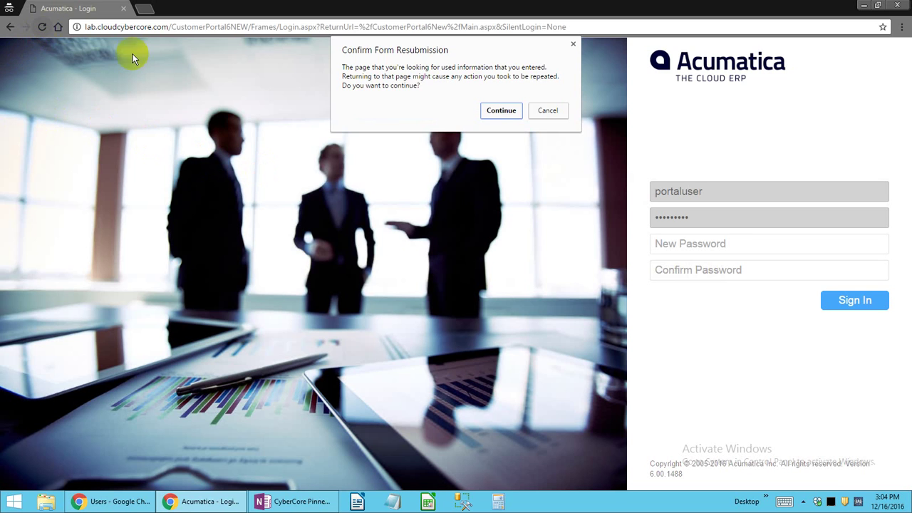
pyautogui.click(501, 109)
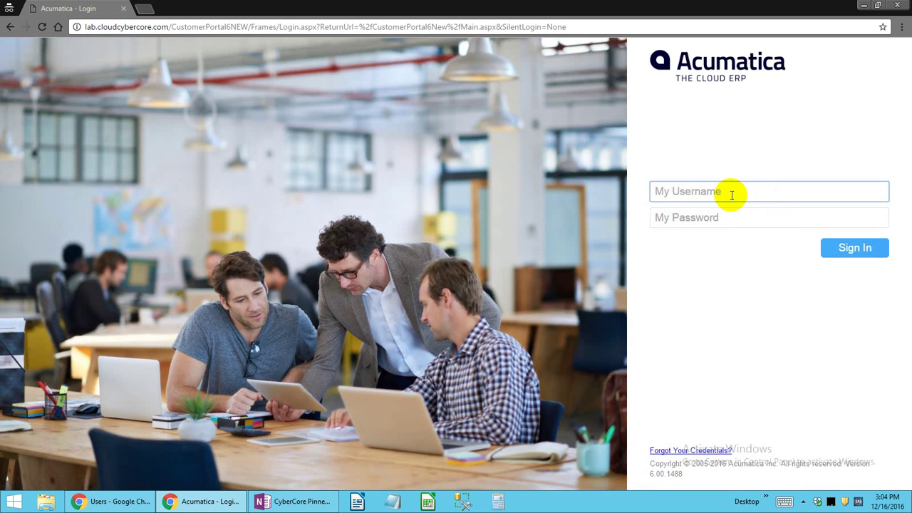
# Sign in to the customer portal with the portal user's username and password.
pyautogui.click(731, 194)
pyautogui.write('portaluser')
pyautogui.press('Tab')
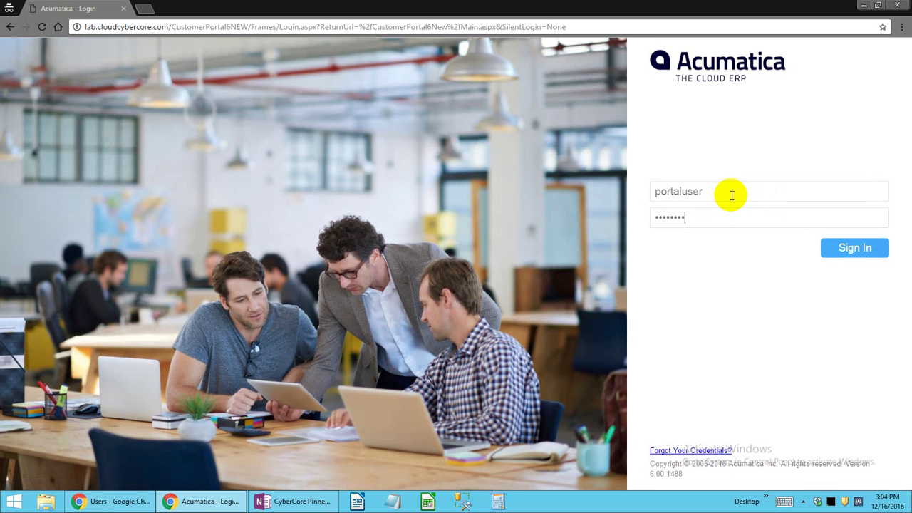
pyautogui.press('Return')
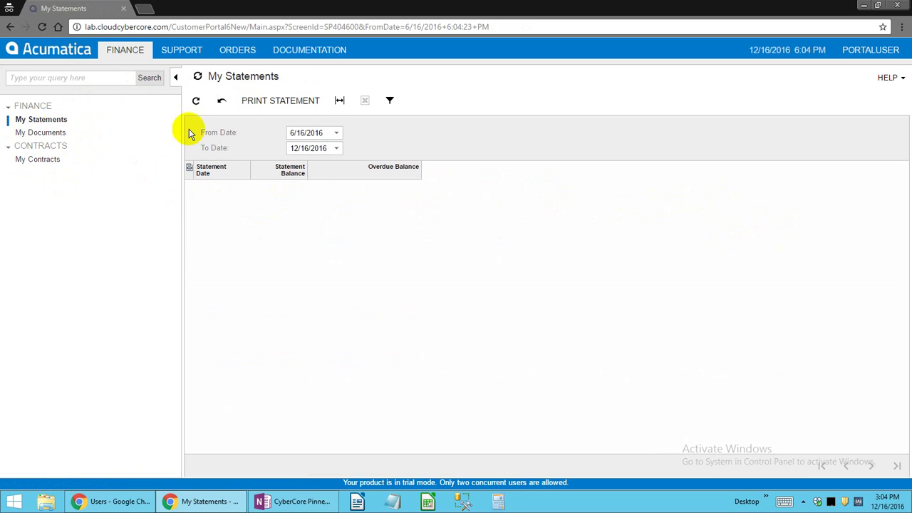
# Change the statement start date, open My Documents, and check the user's email in the Users record.
pyautogui.click(318, 136)
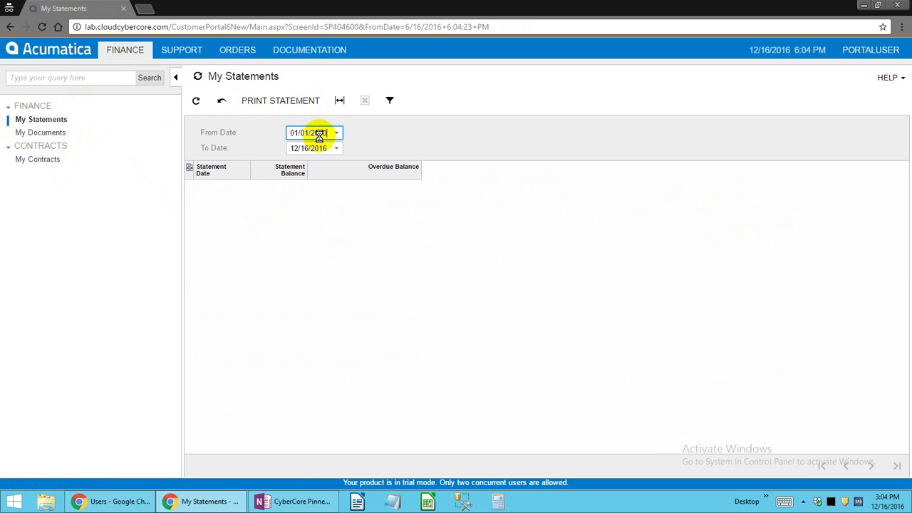
pyautogui.click(37, 134)
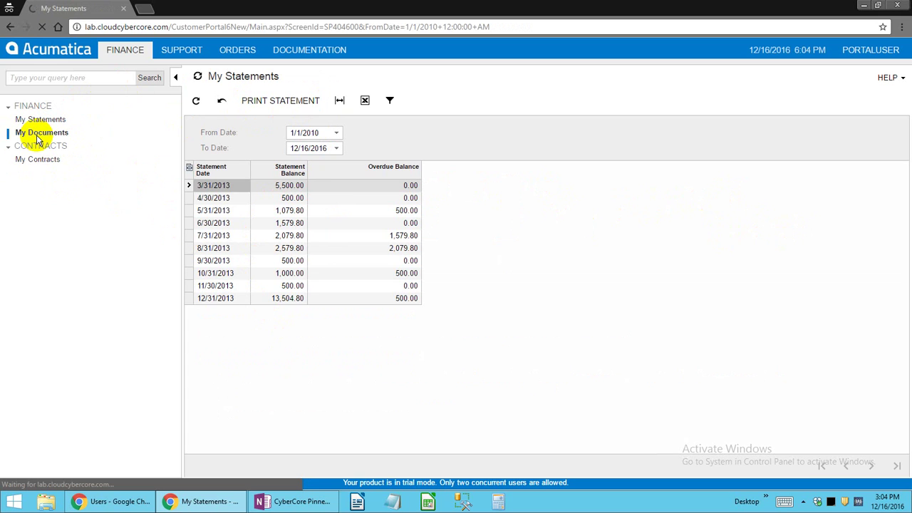
pyautogui.hotkey('alt', 'Tab')
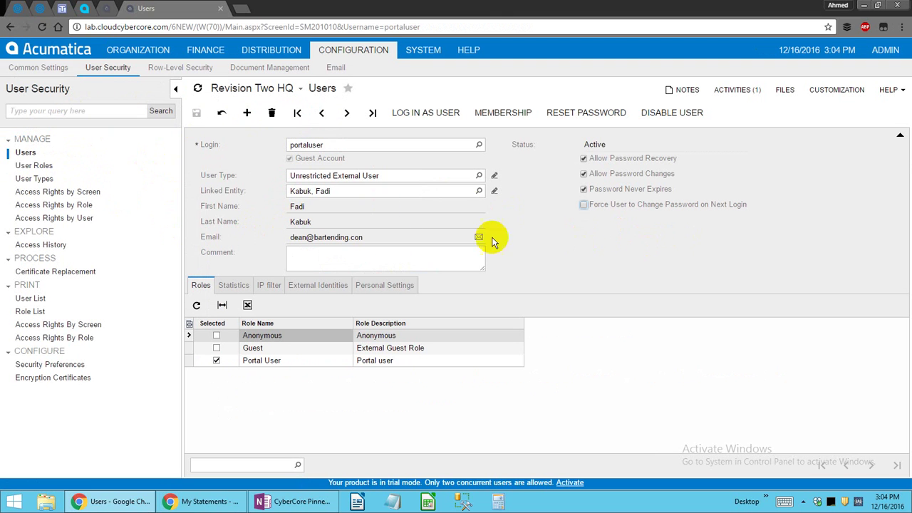
pyautogui.tripleClick(315, 237)
pyautogui.hotkey('alt', 'Tab')
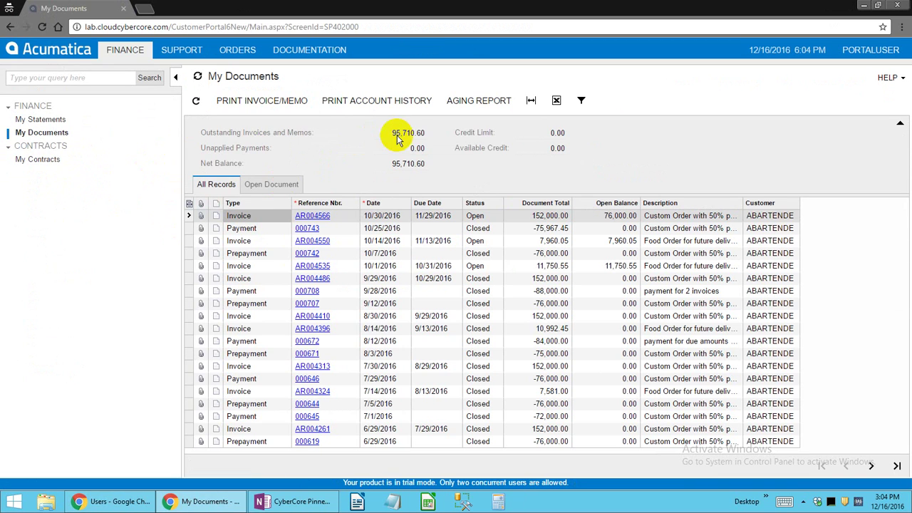
# Review the three contracts on My Contracts, then move to the Support area.
pyautogui.click(45, 159)
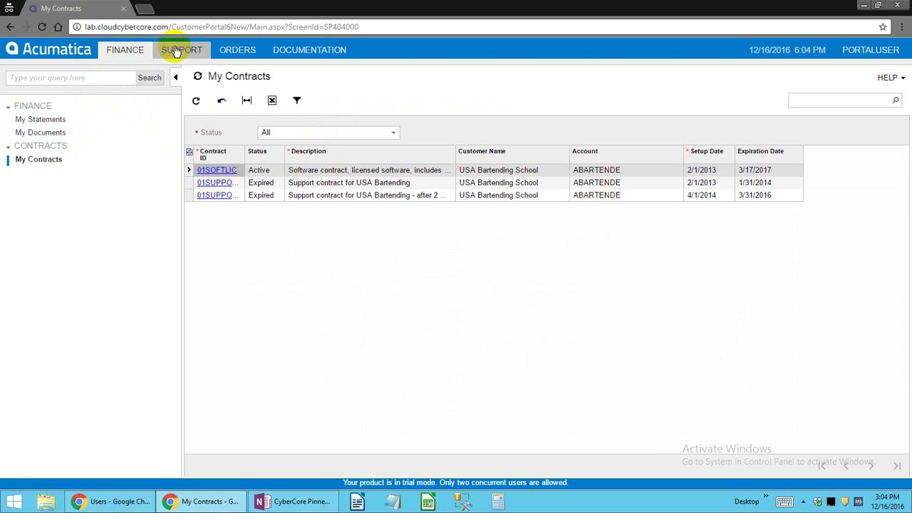
pyautogui.click(516, 187)
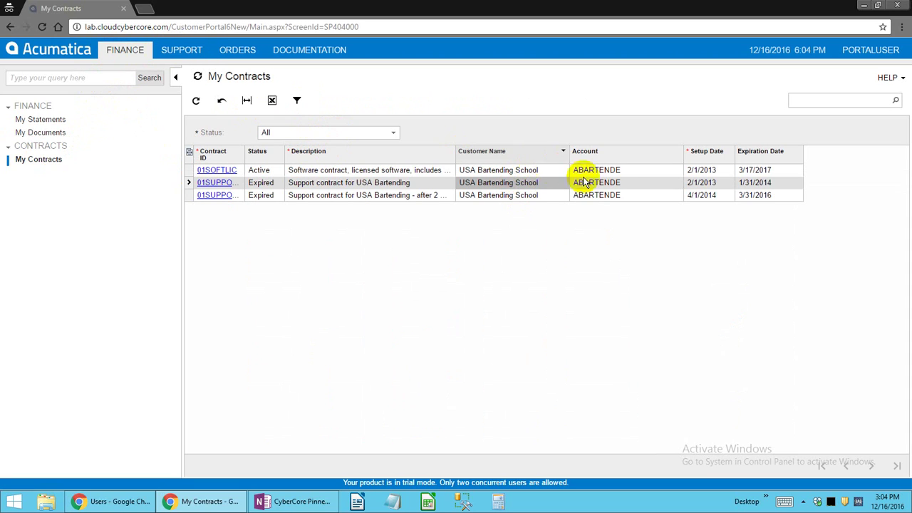
pyautogui.click(178, 50)
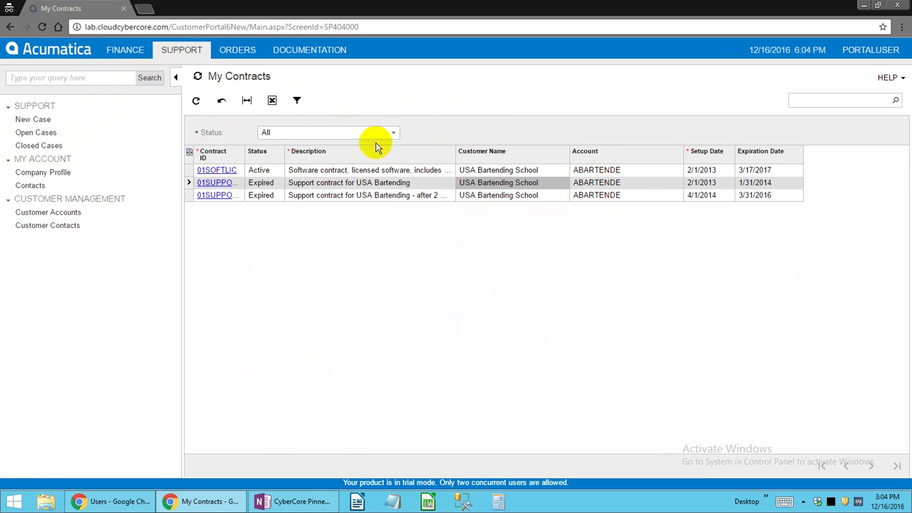
# Visit New Case, Closed Cases, Company Profile, Customer Accounts and Customer Contacts pages.
pyautogui.click(50, 120)
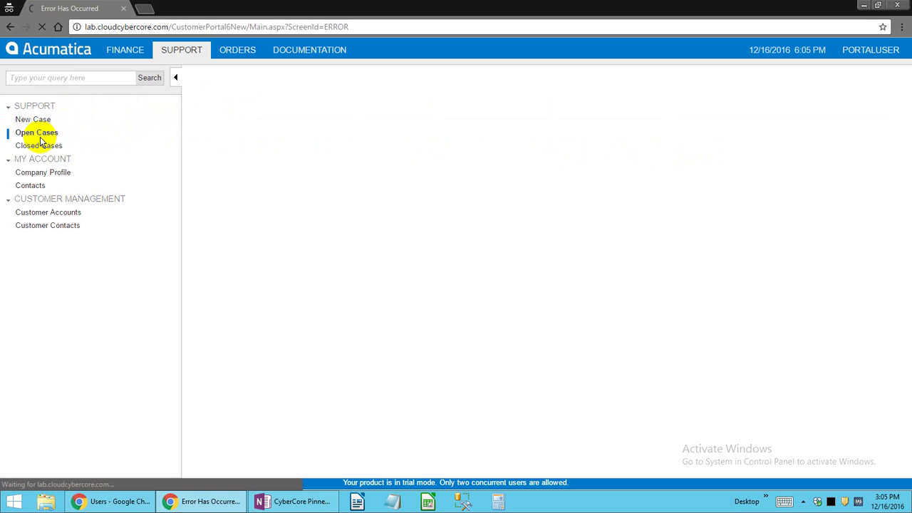
pyautogui.click(45, 147)
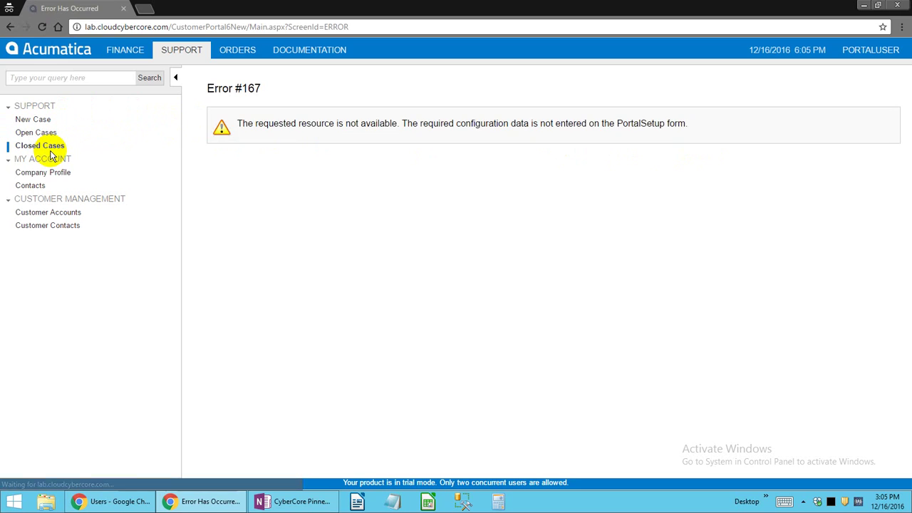
pyautogui.click(61, 173)
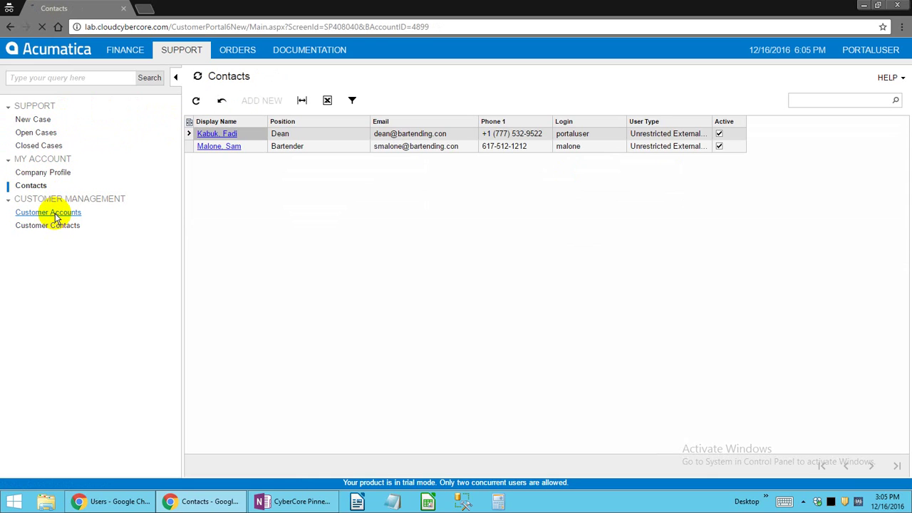
pyautogui.click(60, 215)
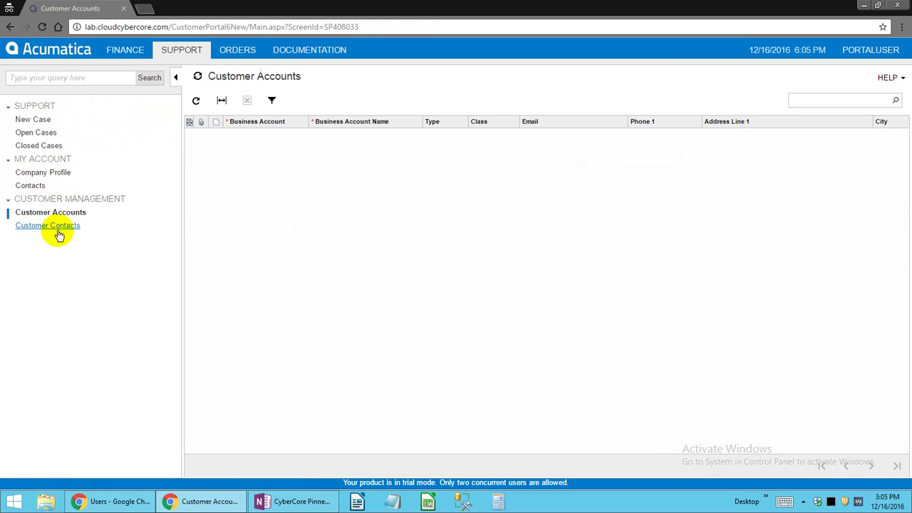
pyautogui.click(62, 227)
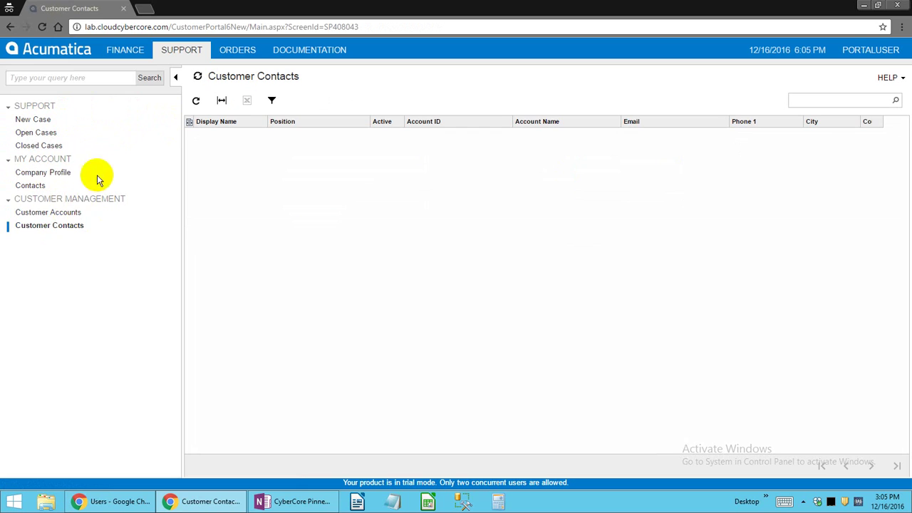
pyautogui.click(62, 212)
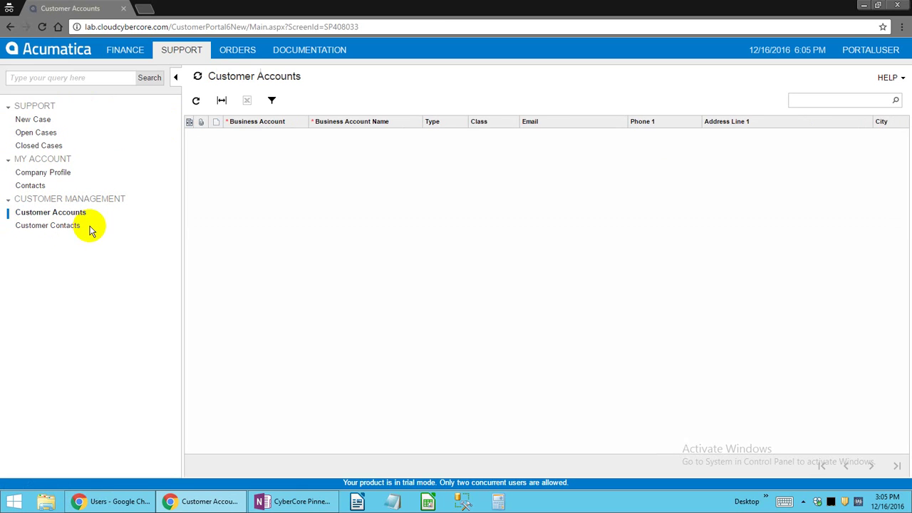
# In the Orders area, view the Catalog, My Cart and My Orders pages.
pyautogui.click(246, 50)
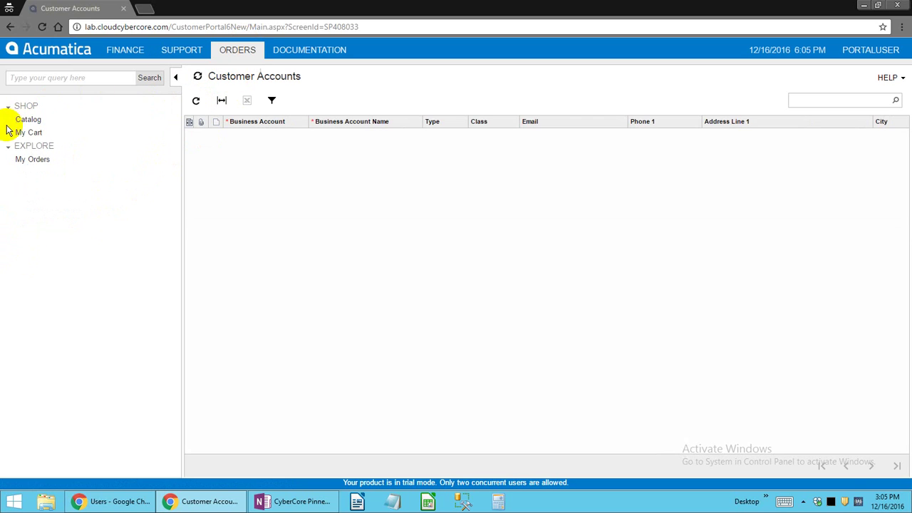
pyautogui.click(28, 121)
pyautogui.click(39, 134)
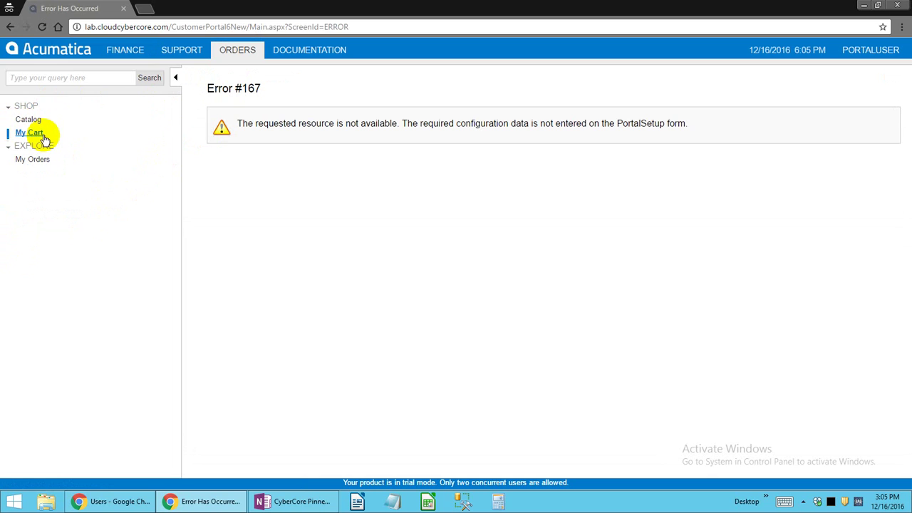
pyautogui.click(41, 161)
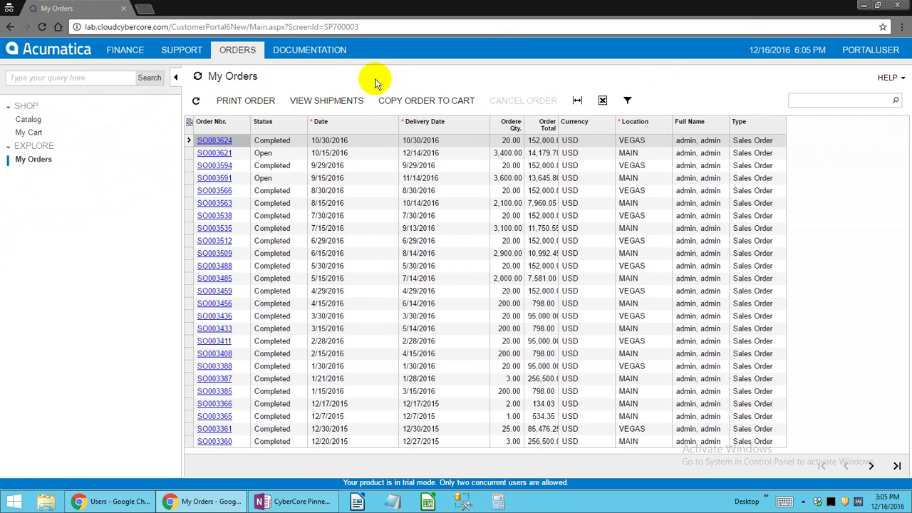
# Sign out of the portal from the PORTALUSER menu.
pyautogui.moveTo(910, 2)
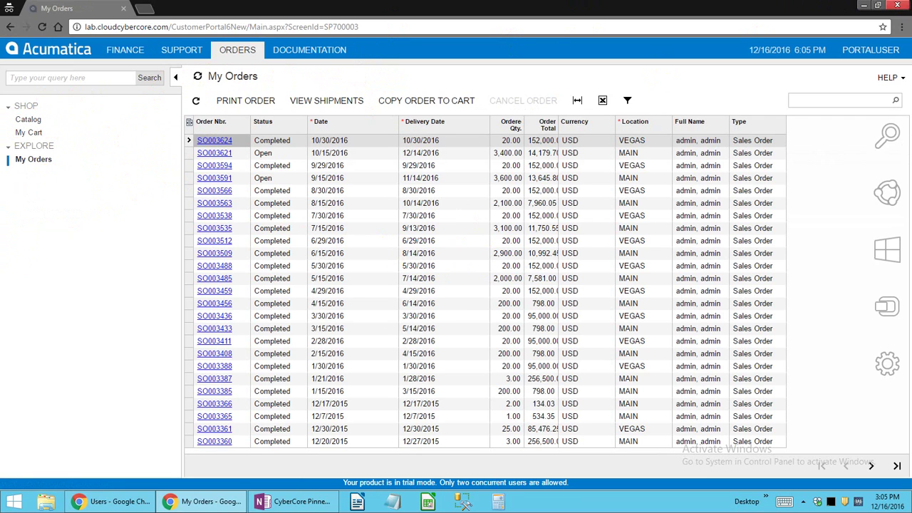
pyautogui.click(860, 44)
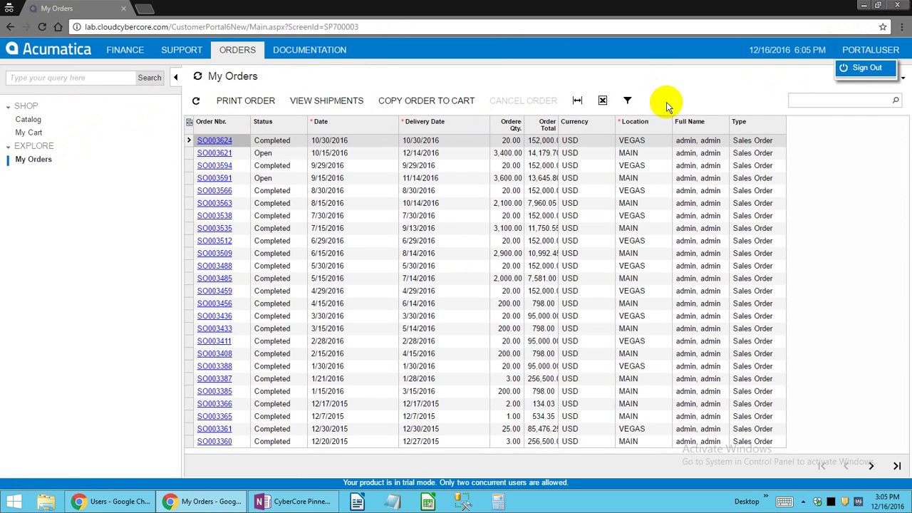
pyautogui.click(859, 68)
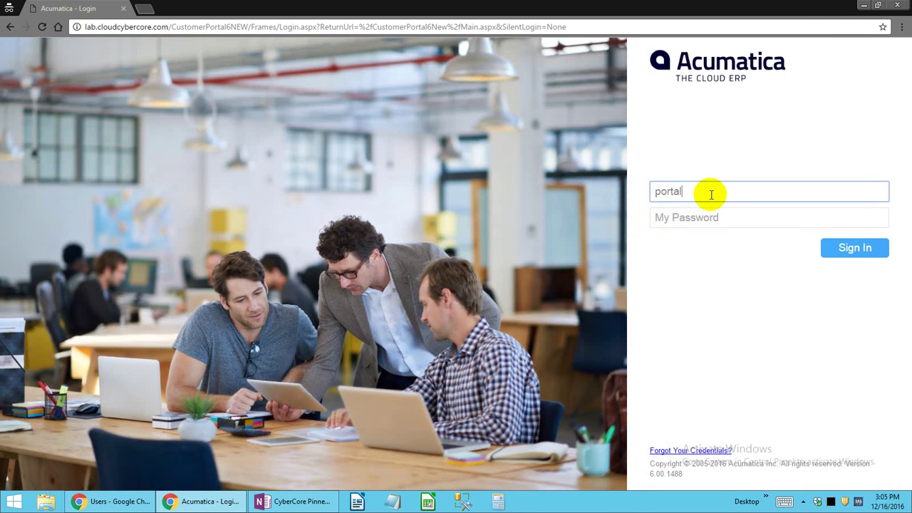
# Log in to the portal as the portal administrator.
pyautogui.press('Tab')
pyautogui.write('••')
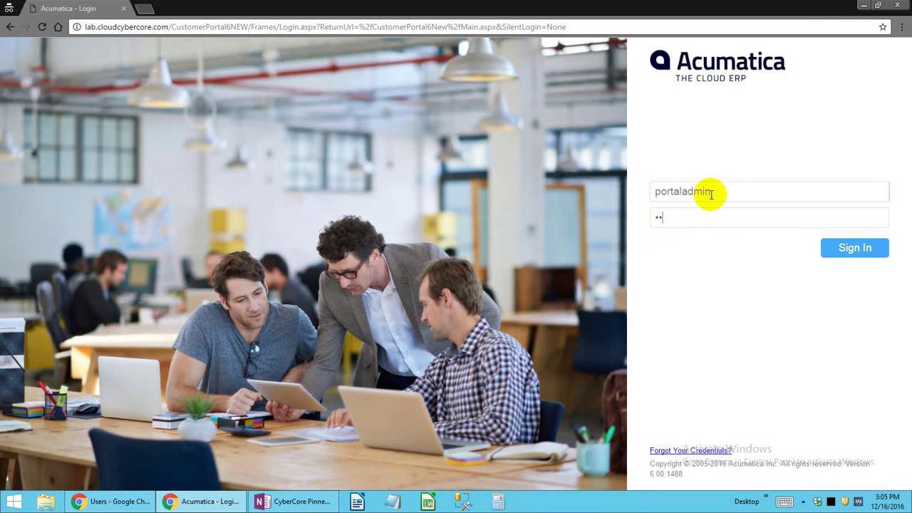
pyautogui.write('•••••••')
pyautogui.press('Return')
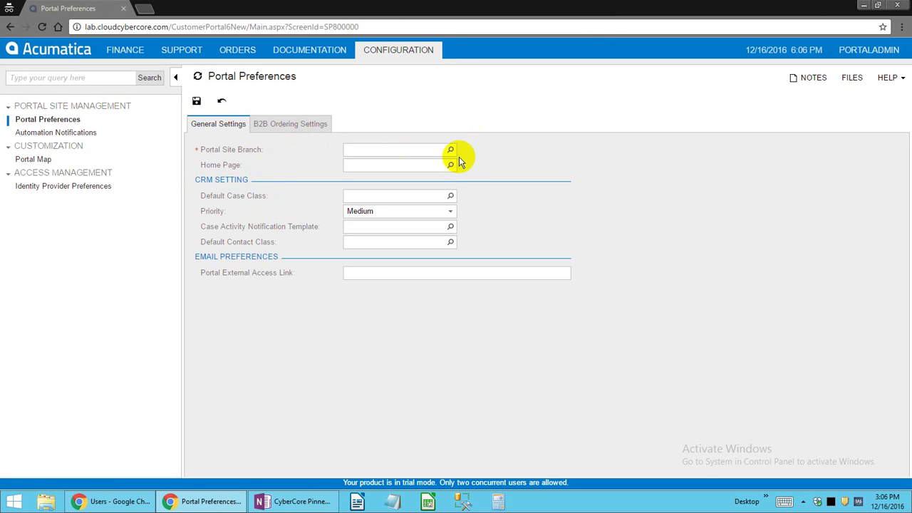
# Set Portal Site Branch to HQ on Portal Preferences and glance at B2B ordering settings.
pyautogui.click(450, 150)
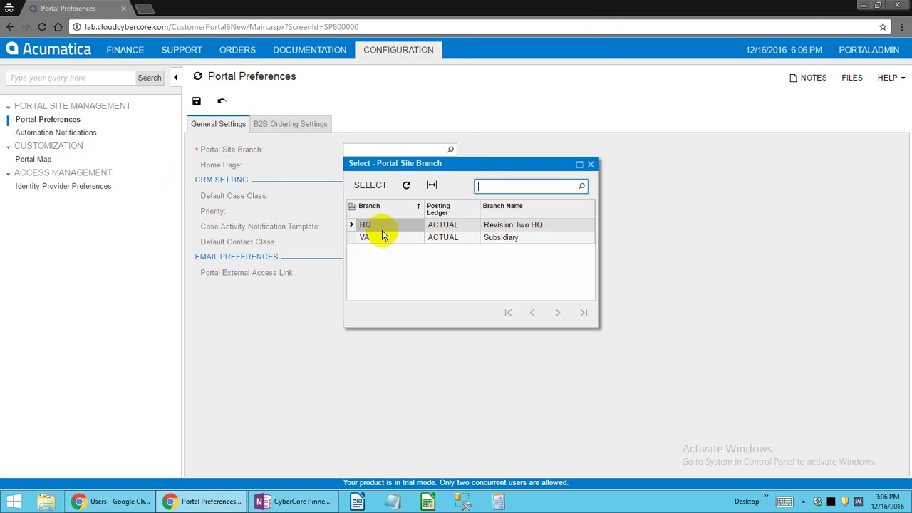
pyautogui.doubleClick(388, 228)
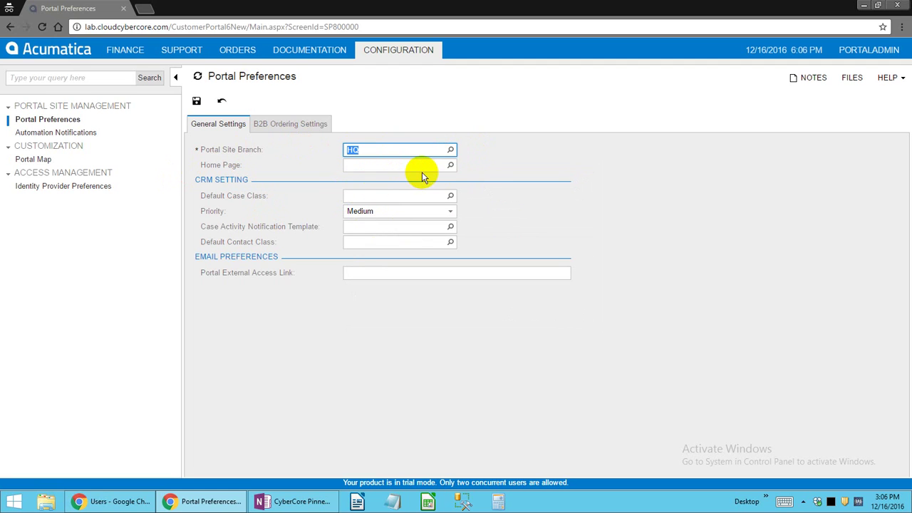
pyautogui.click(294, 128)
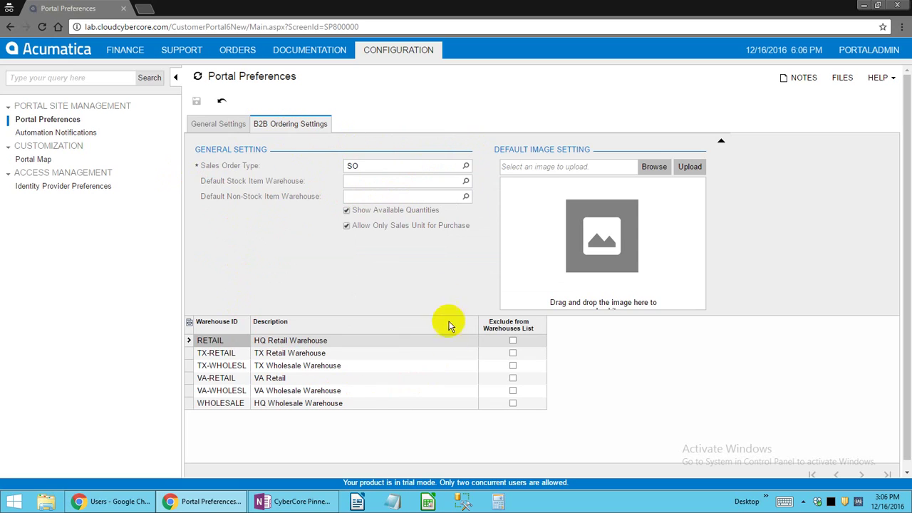
pyautogui.click(215, 125)
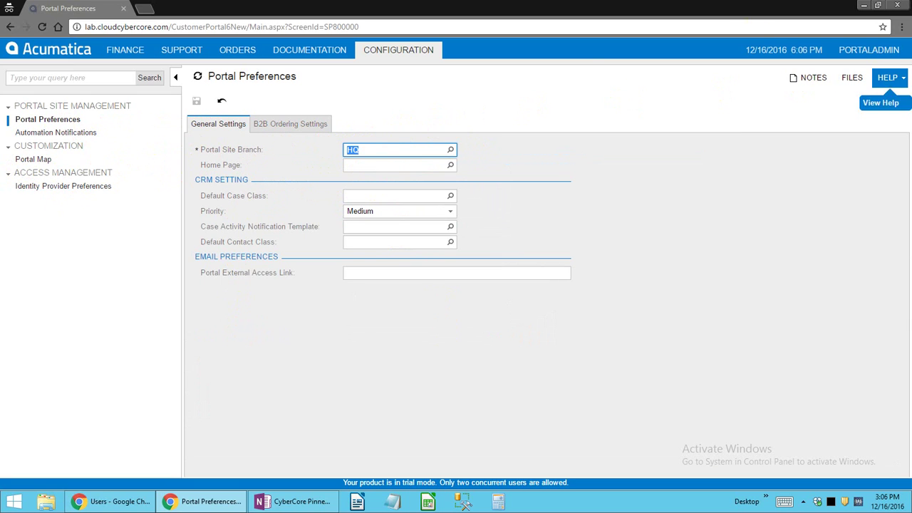
# Confirm the HQ branch value, then return to the portal user's New Case form and pick the contract field.
pyautogui.moveTo(909, 2)
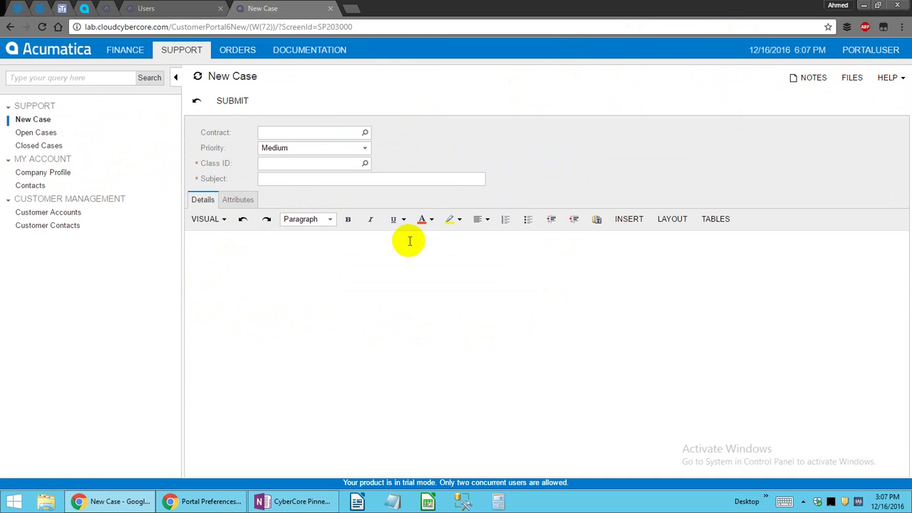
pyautogui.click(203, 501)
pyautogui.click(385, 150)
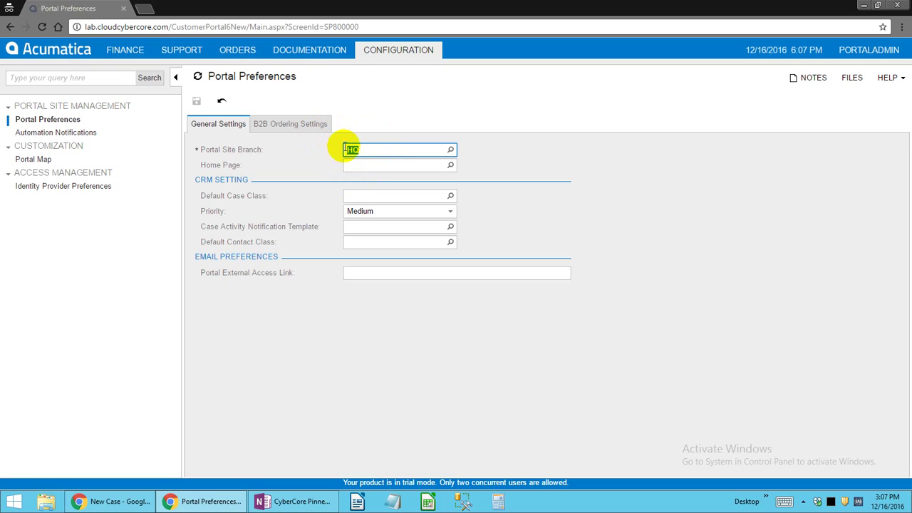
pyautogui.click(114, 500)
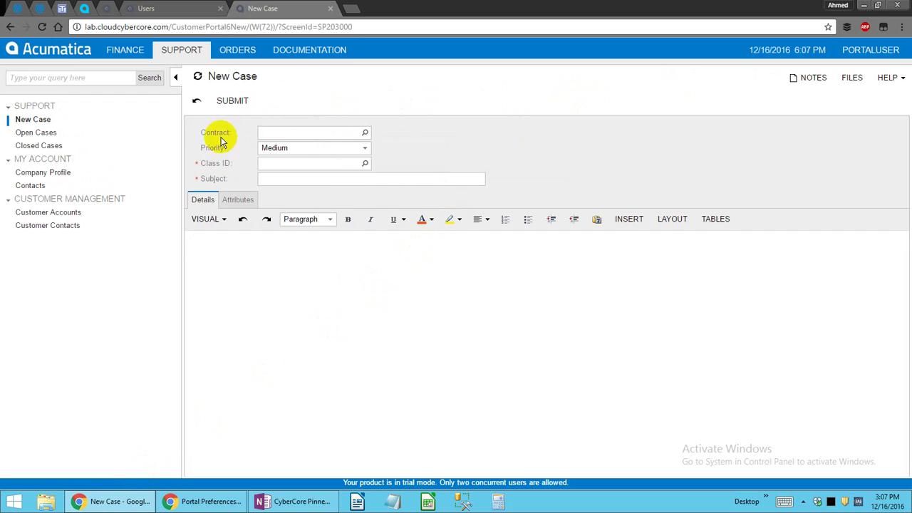
pyautogui.click(285, 133)
# Open closed case 000098 about the $80 billing question from Closed Cases.
pyautogui.click(47, 135)
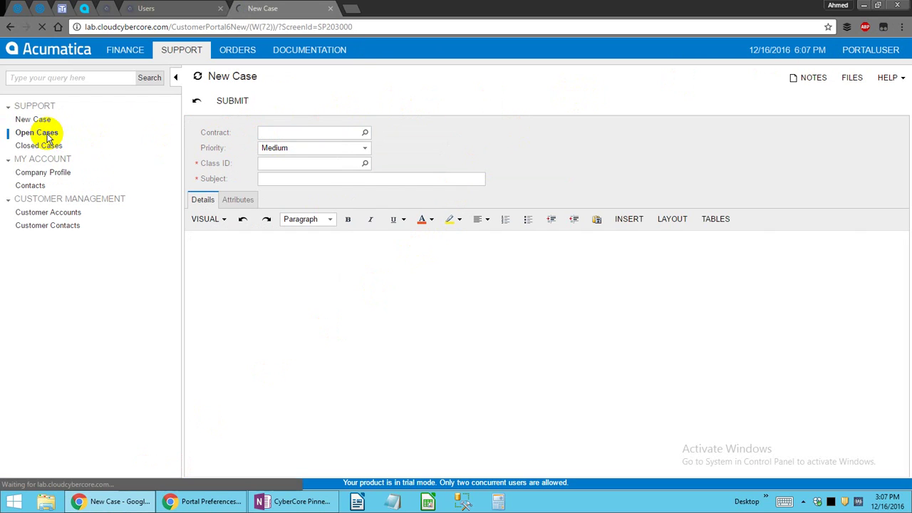
pyautogui.click(41, 146)
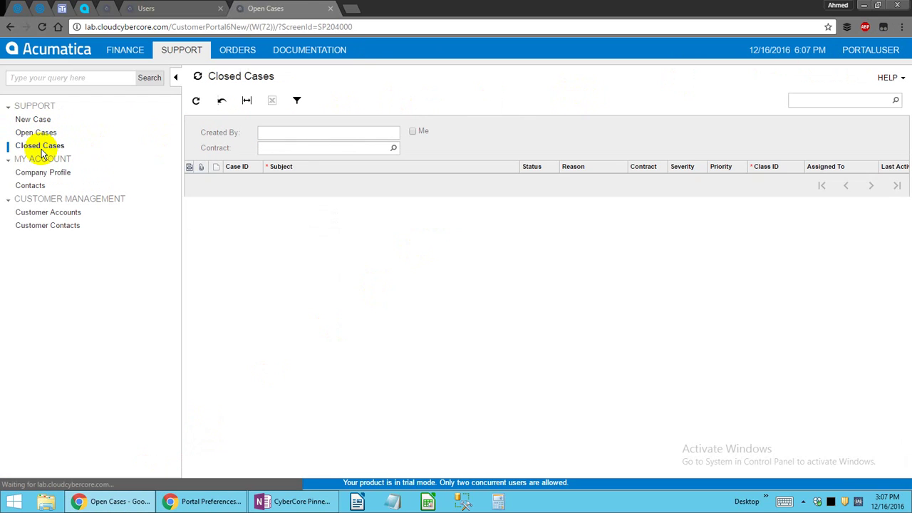
pyautogui.click(375, 203)
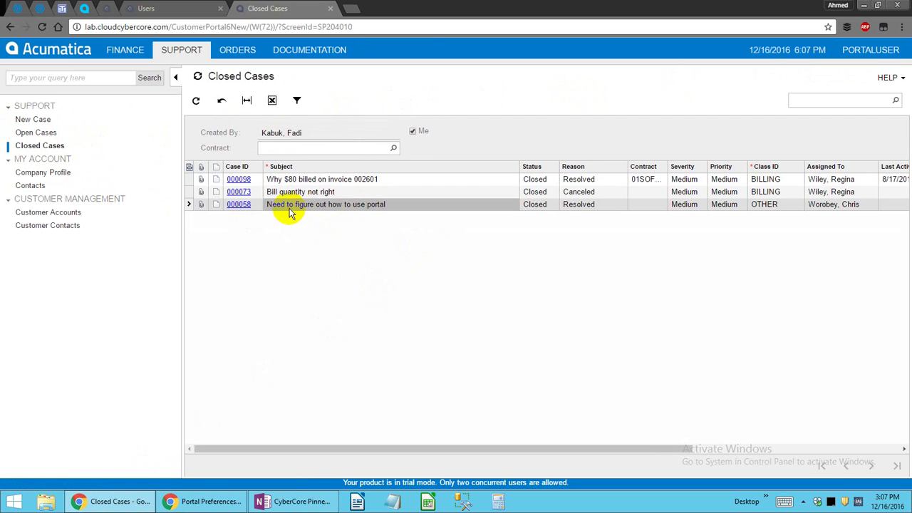
pyautogui.click(278, 180)
pyautogui.click(232, 179)
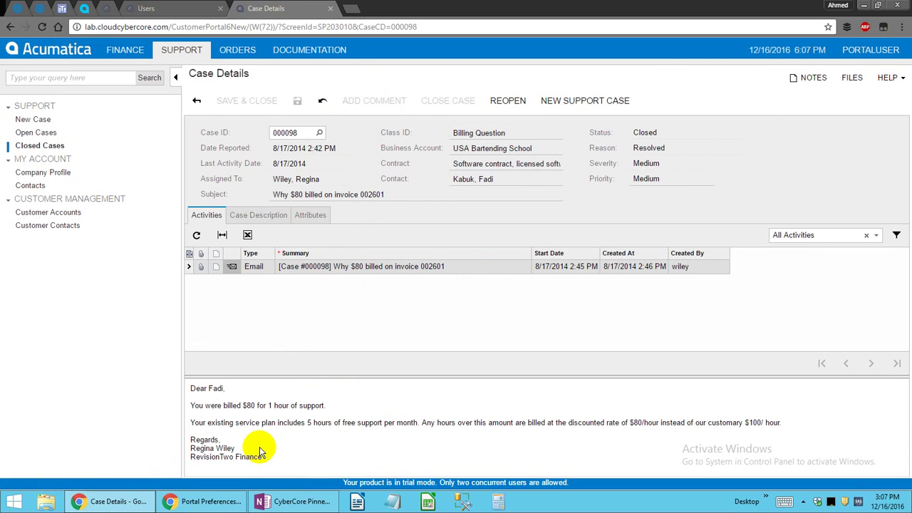
# Read the case description and highlight the support-charge sentences in its email reply.
pyautogui.click(266, 215)
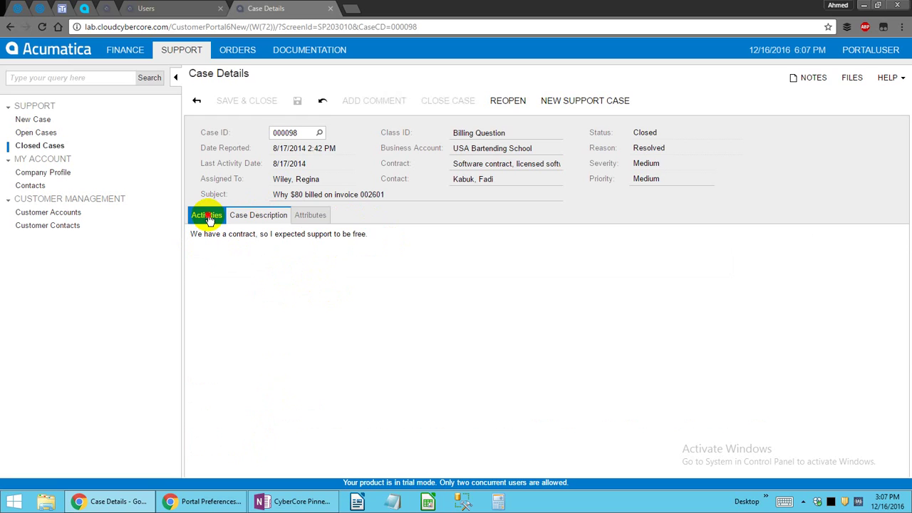
pyautogui.click(207, 215)
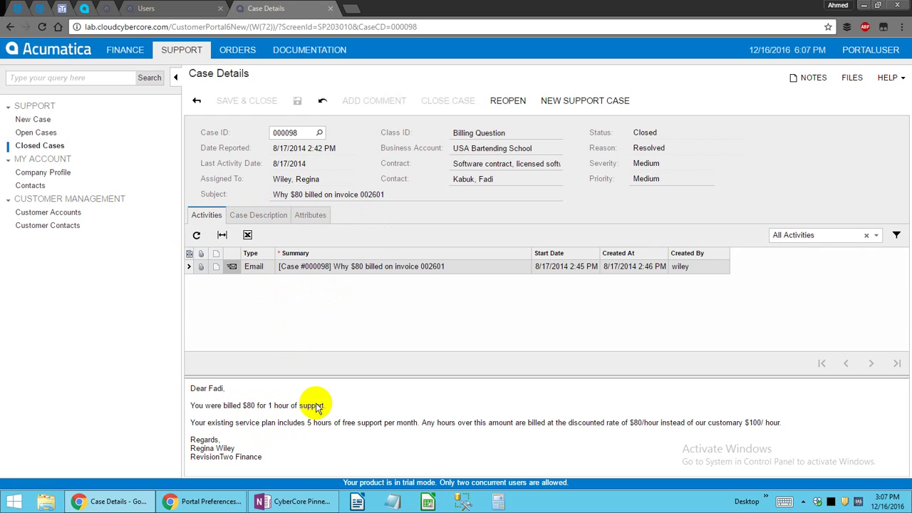
pyautogui.moveTo(249, 422); pyautogui.dragTo(420, 422)
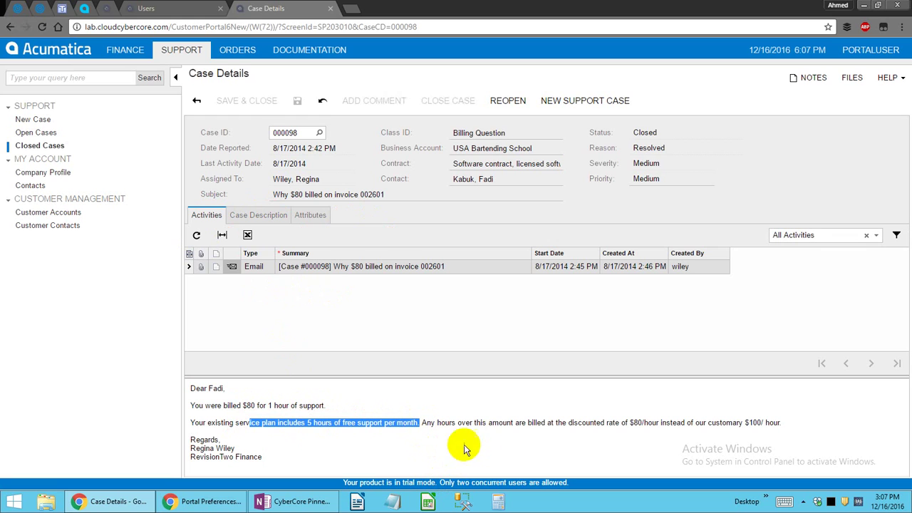
pyautogui.moveTo(783, 424); pyautogui.dragTo(406, 419)
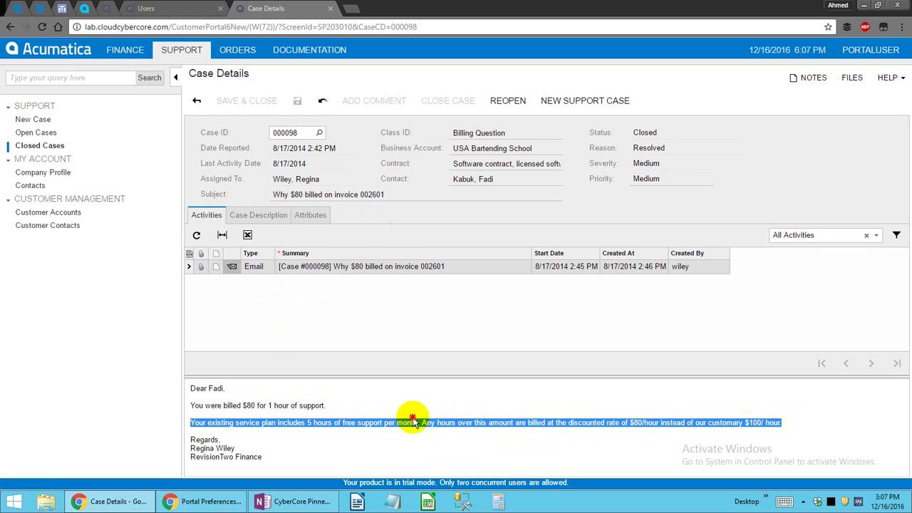
pyautogui.click(312, 458)
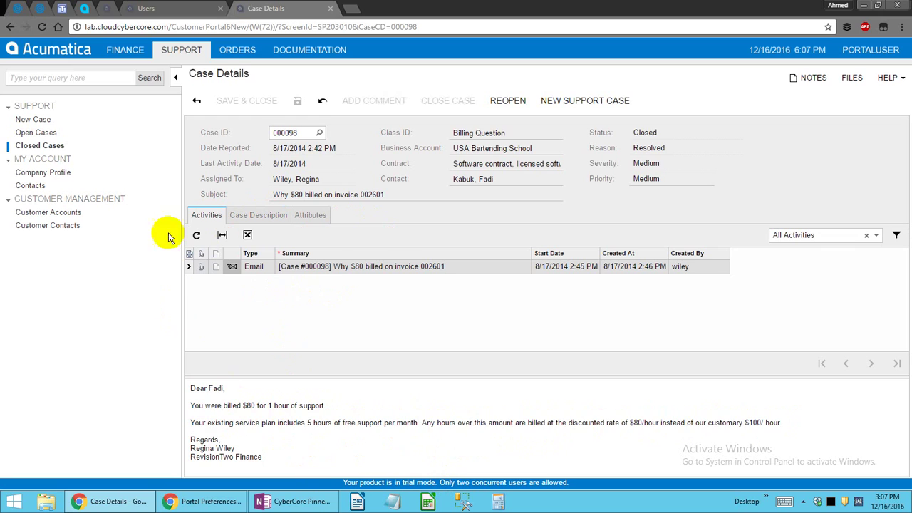
pyautogui.click(118, 57)
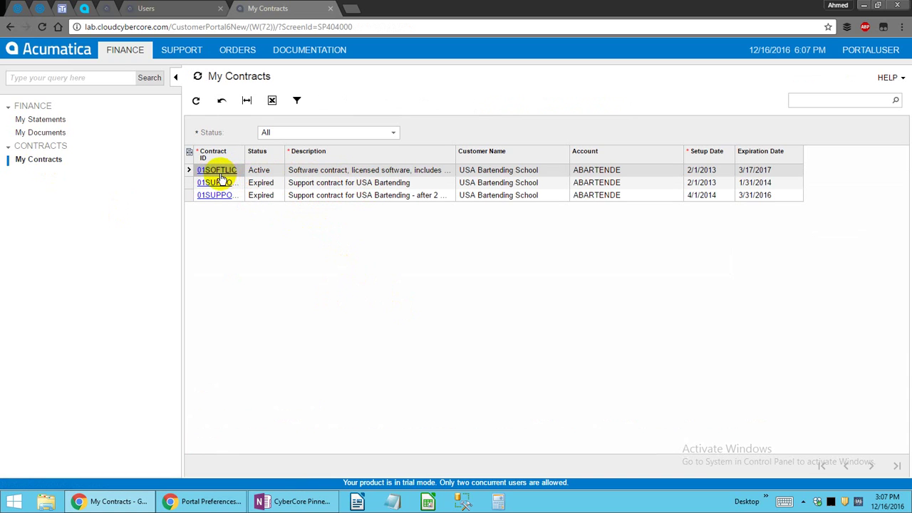
# Review contract 01SUPPORT's Details, Contract History and Summary tabs, then return to My Contracts.
pyautogui.click(215, 183)
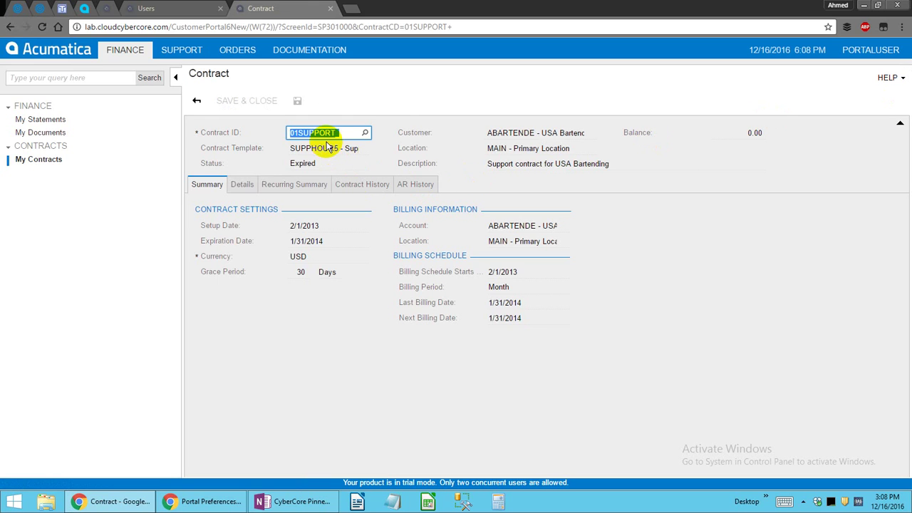
pyautogui.click(249, 183)
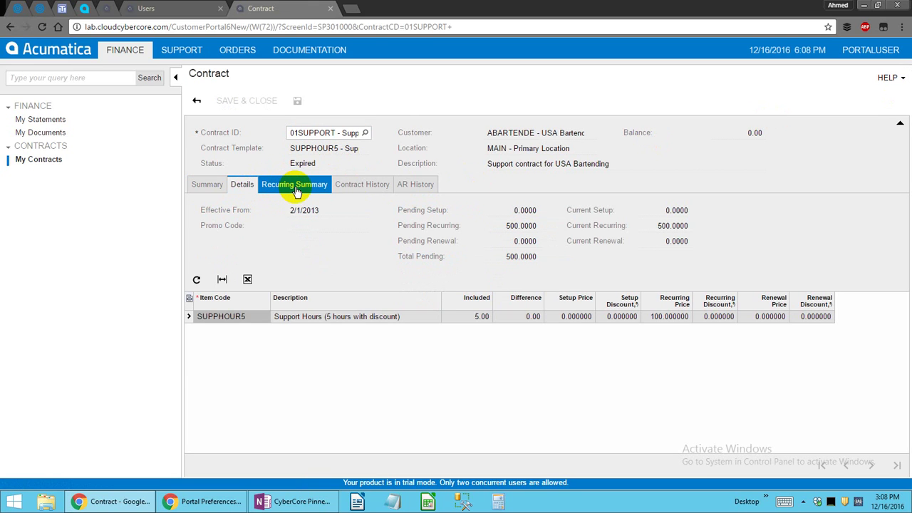
pyautogui.click(356, 192)
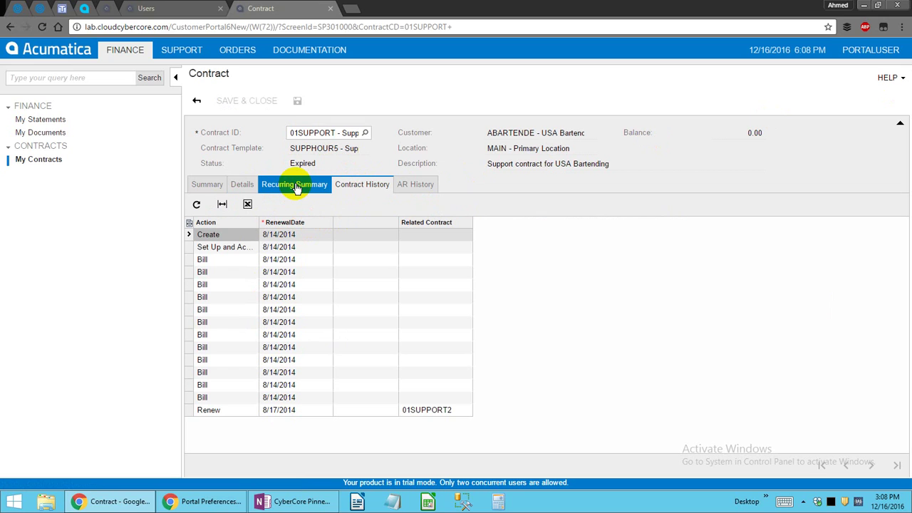
pyautogui.click(206, 183)
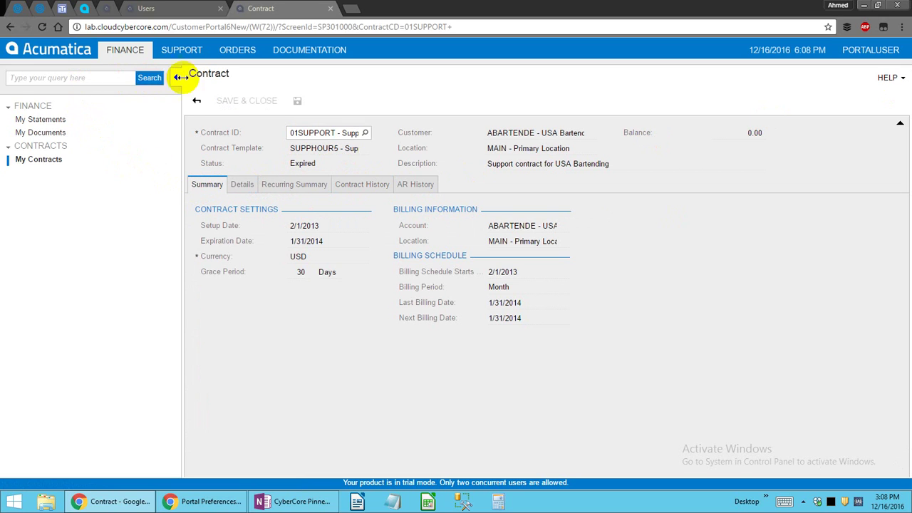
pyautogui.click(197, 100)
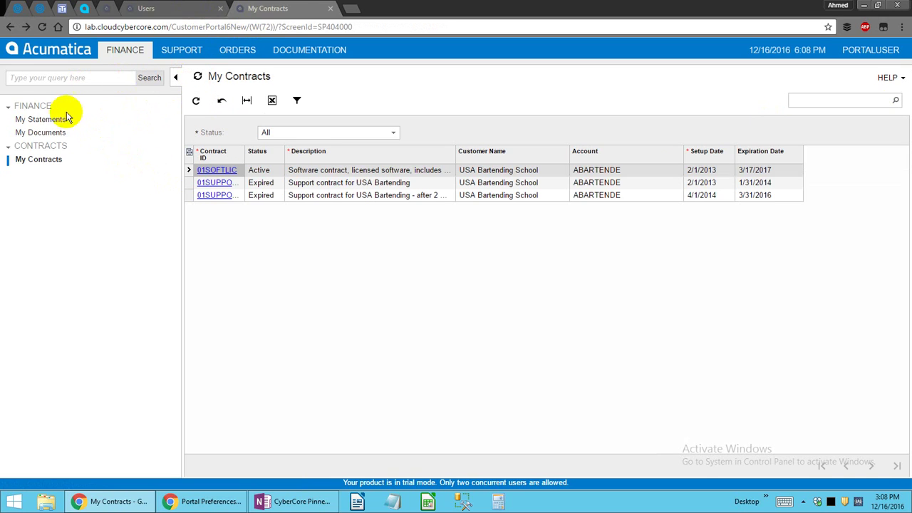
pyautogui.moveTo(230, 59)
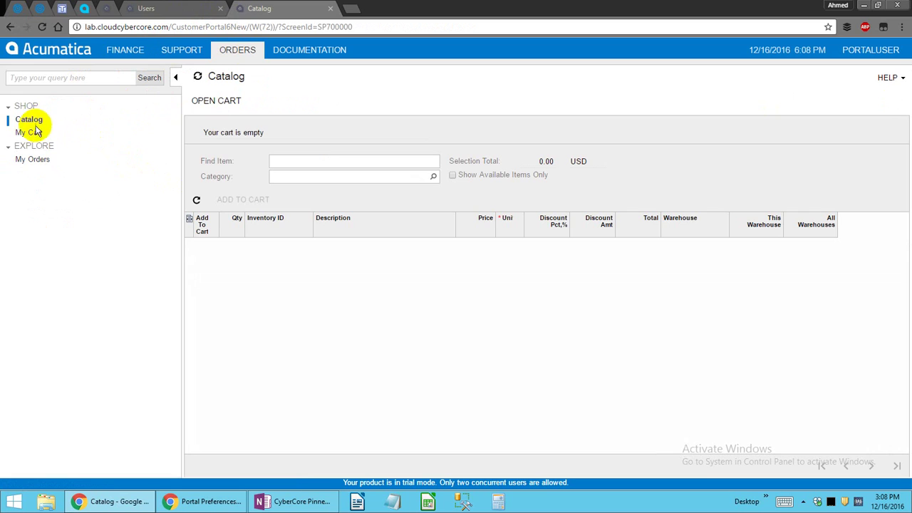
# Browse My Cart, My Orders and the Catalog, selecting the CONTRAIN1 item.
pyautogui.click(39, 132)
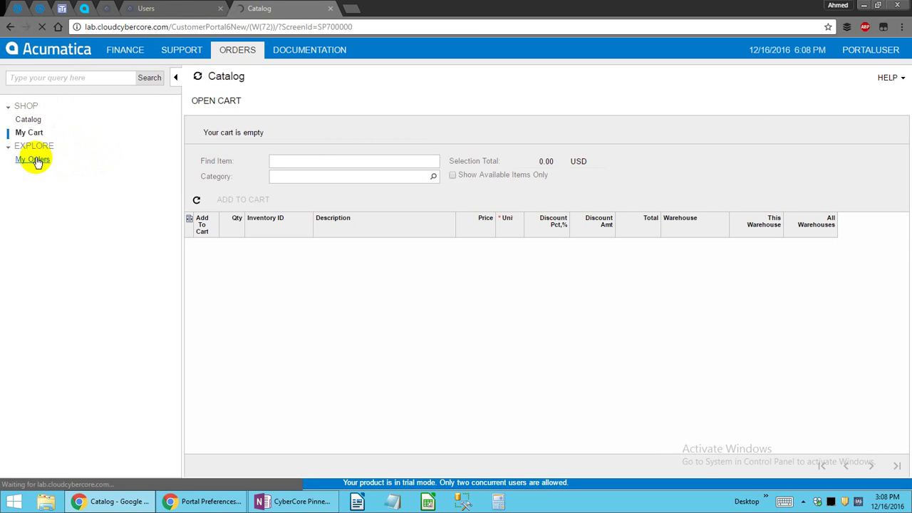
pyautogui.click(34, 159)
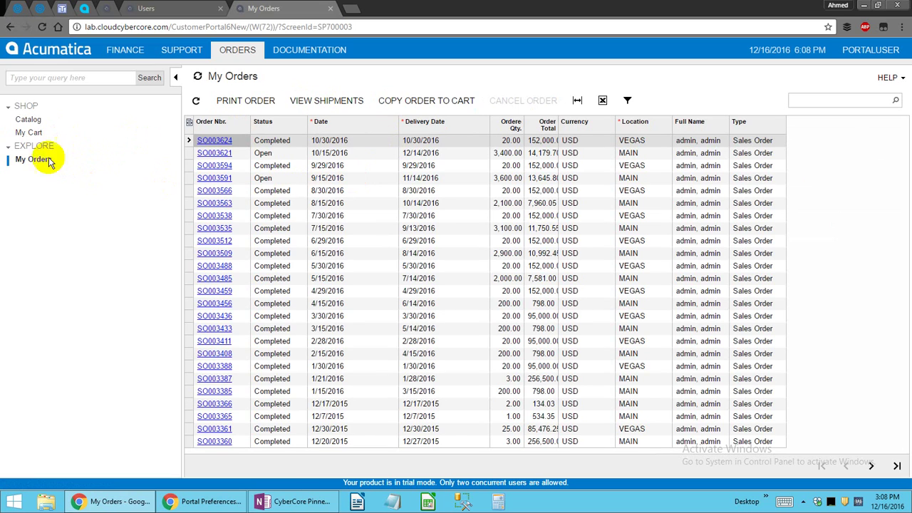
pyautogui.click(28, 119)
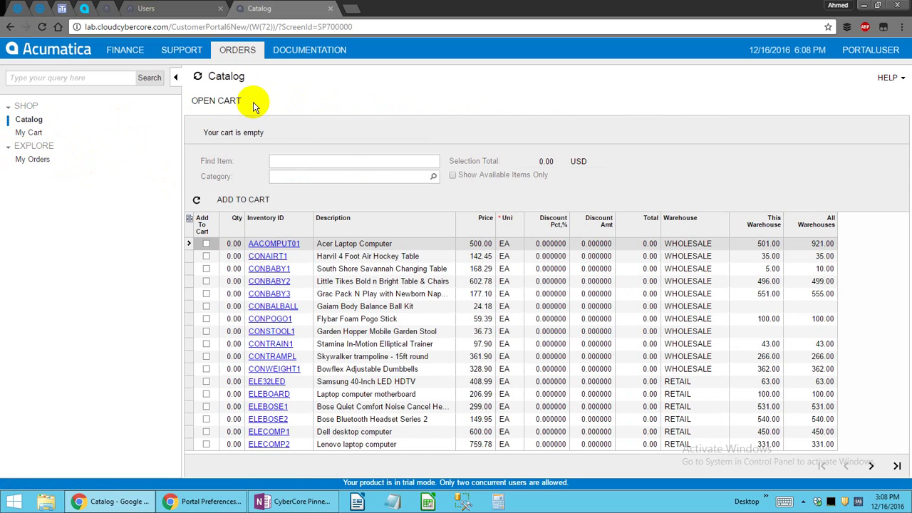
pyautogui.click(431, 344)
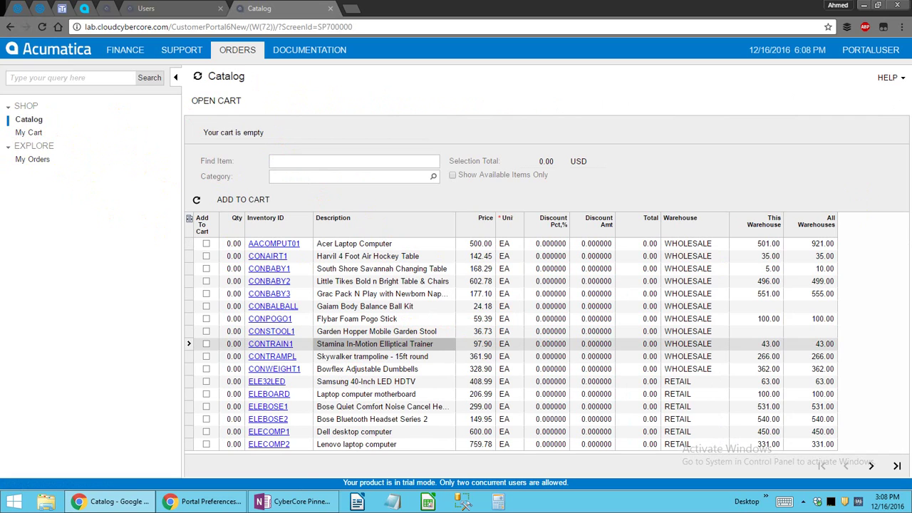
# Inspect the Acer Laptop Computer (AACOMPUT01) item details, then view the empty shopping cart.
pyautogui.click(275, 245)
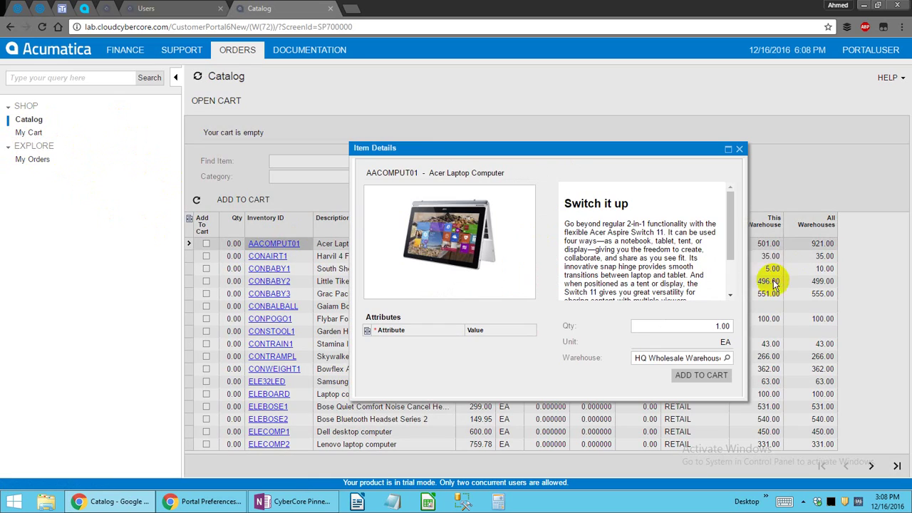
pyautogui.moveTo(730, 199)
pyautogui.mouseDown()
pyautogui.moveTo(731, 226)
pyautogui.moveTo(705, 186)
pyautogui.mouseUp()
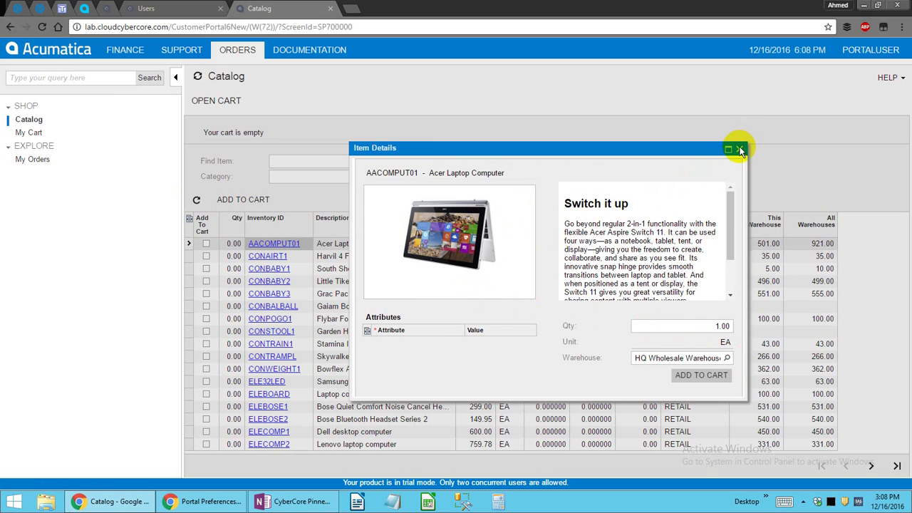
pyautogui.scroll(-2, 726, 190)
pyautogui.scroll(2, 726, 190)
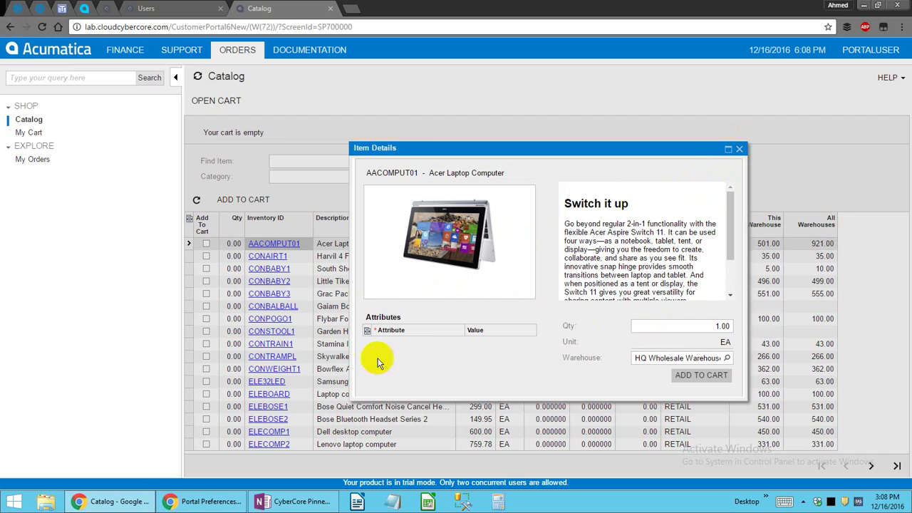
pyautogui.click(717, 325)
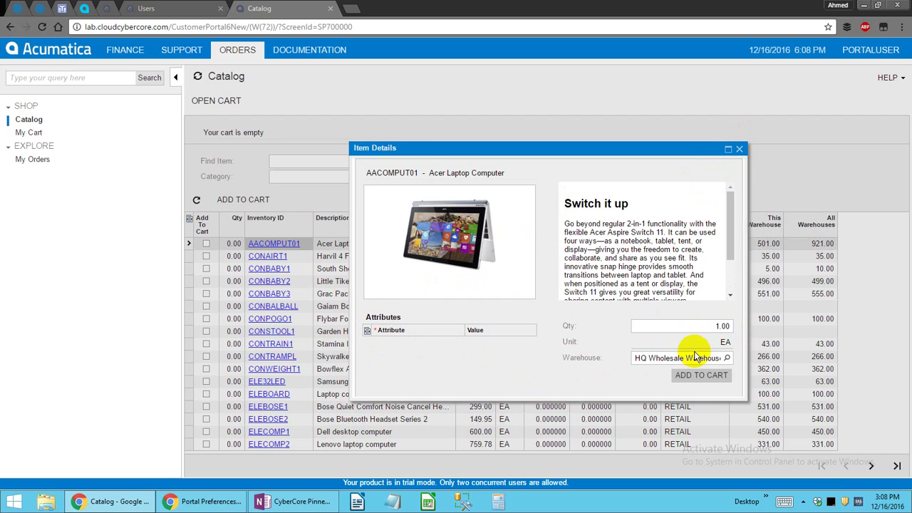
pyautogui.click(740, 149)
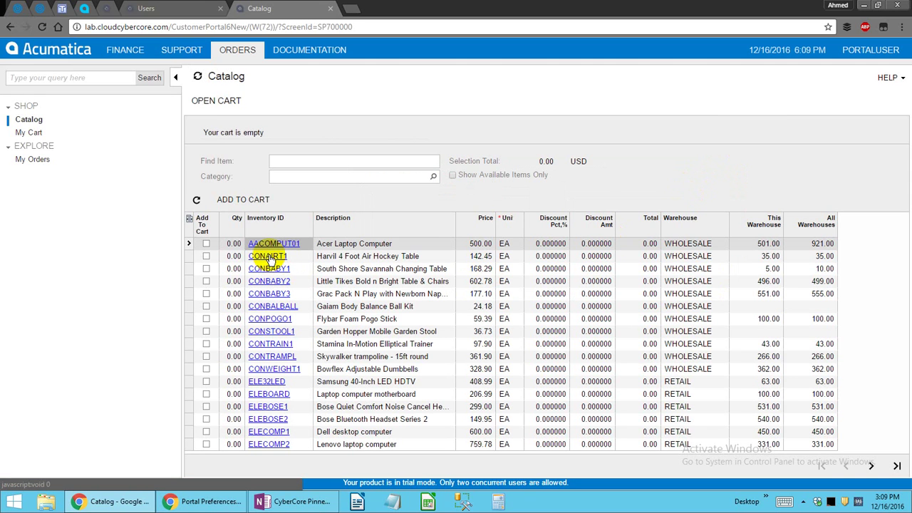
pyautogui.click(226, 98)
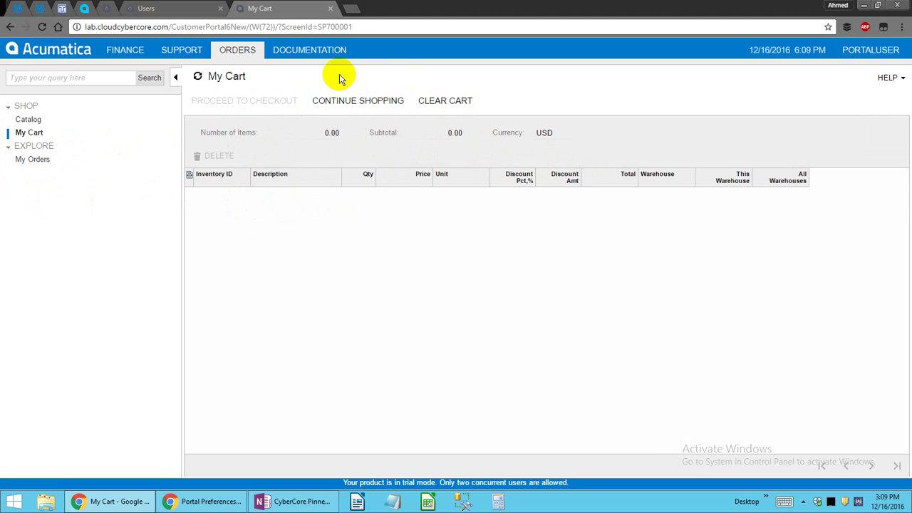
# Open the printable sales order dated 10/30/2016 from My Orders.
pyautogui.click(894, 77)
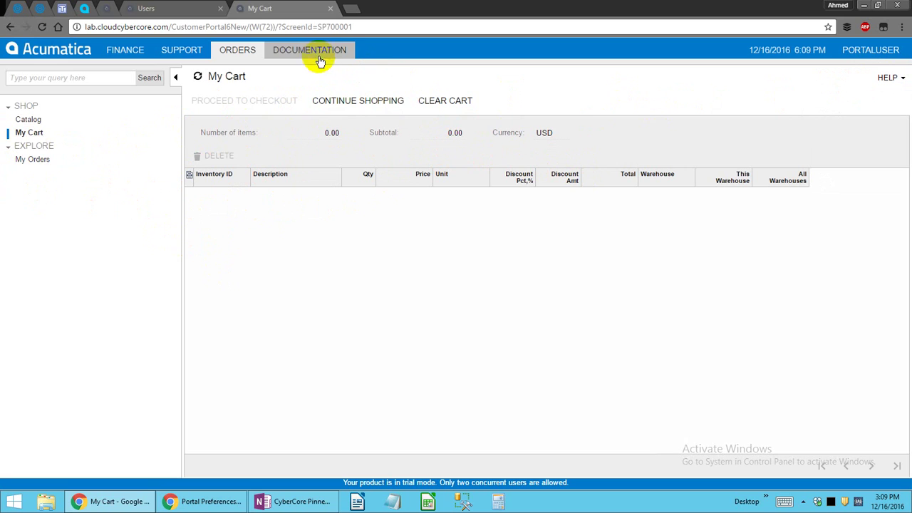
pyautogui.click(32, 158)
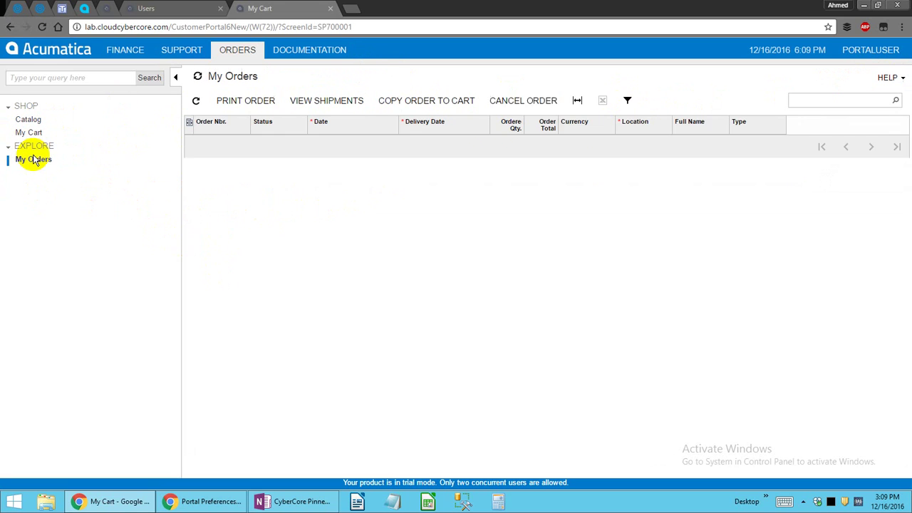
pyautogui.click(326, 164)
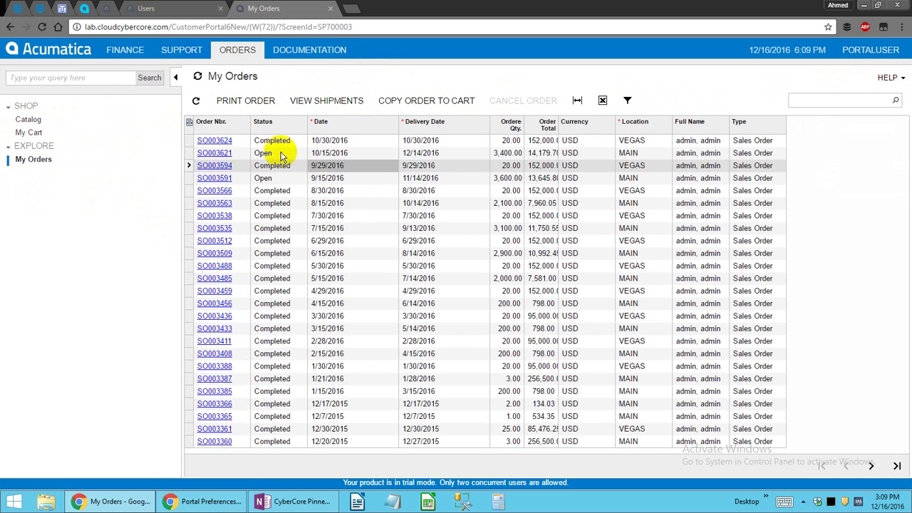
pyautogui.click(216, 142)
pyautogui.click(223, 142)
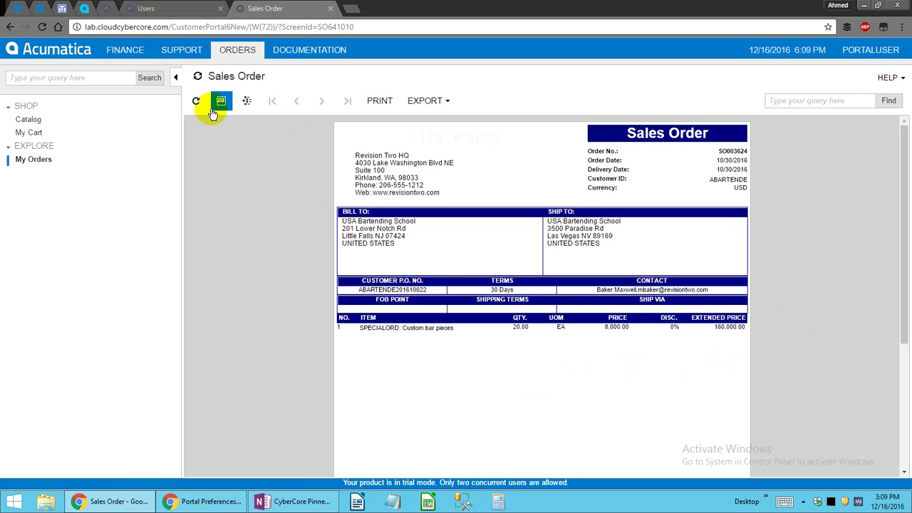
# Highlight the company's street address on the report, then go to the admin Users page.
pyautogui.moveTo(525, 161); pyautogui.dragTo(410, 156)
pyautogui.click(324, 344)
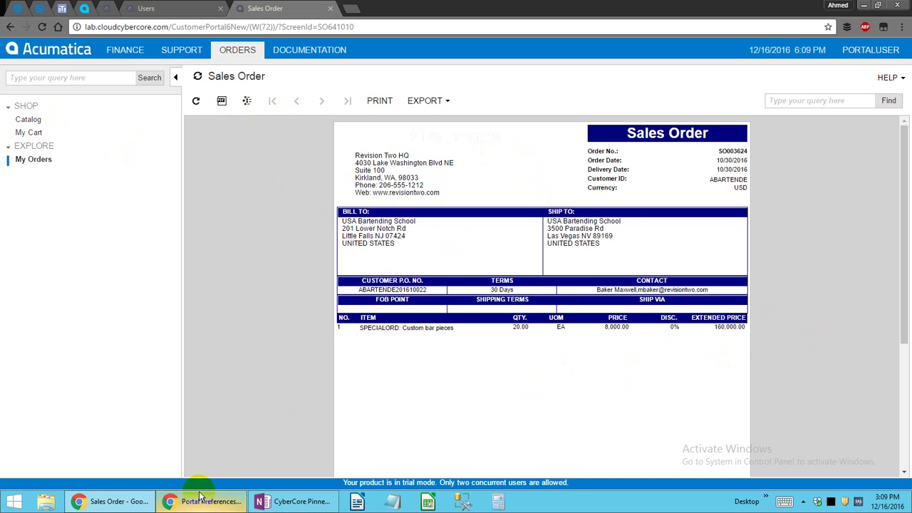
pyautogui.click(195, 9)
pyautogui.click(269, 8)
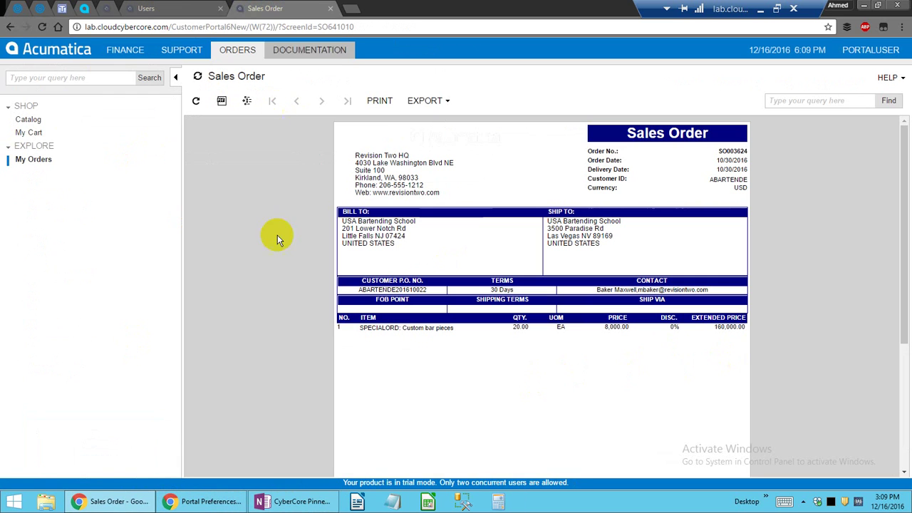
pyautogui.click(151, 6)
# Return to the portal admin's Portal Preferences window showing Portal Site Branch HQ.
pyautogui.click(274, 8)
pyautogui.click(206, 7)
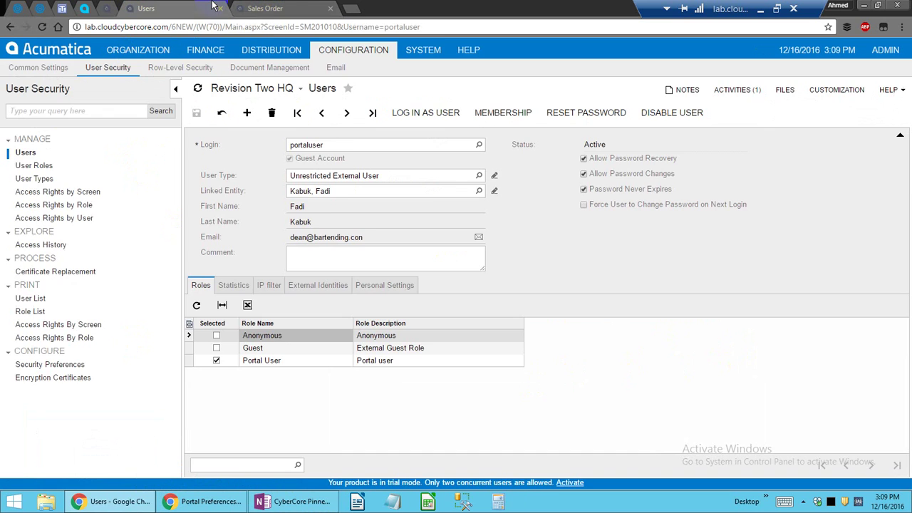
pyautogui.click(281, 7)
pyautogui.click(178, 6)
pyautogui.click(274, 8)
pyautogui.click(178, 8)
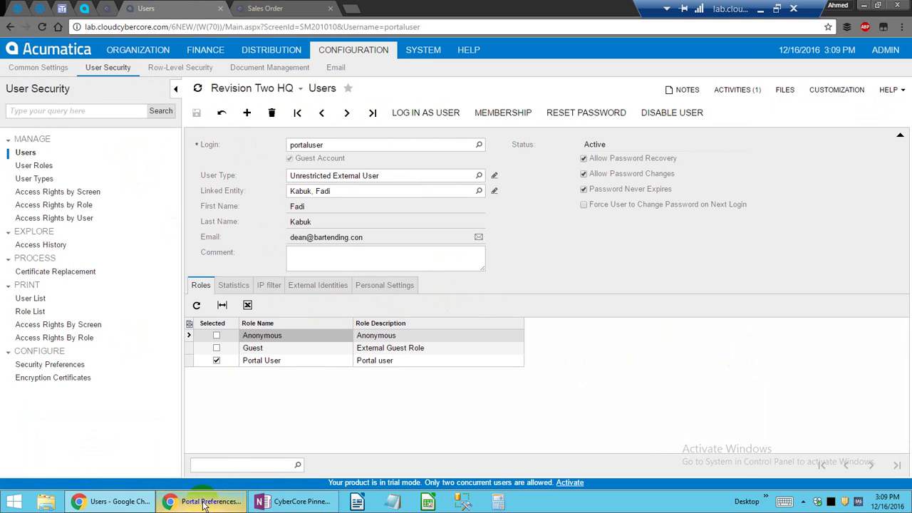
pyautogui.click(205, 500)
pyautogui.hotkey('alt', 'Tab')
pyautogui.hotkey('alt', 'Tab')
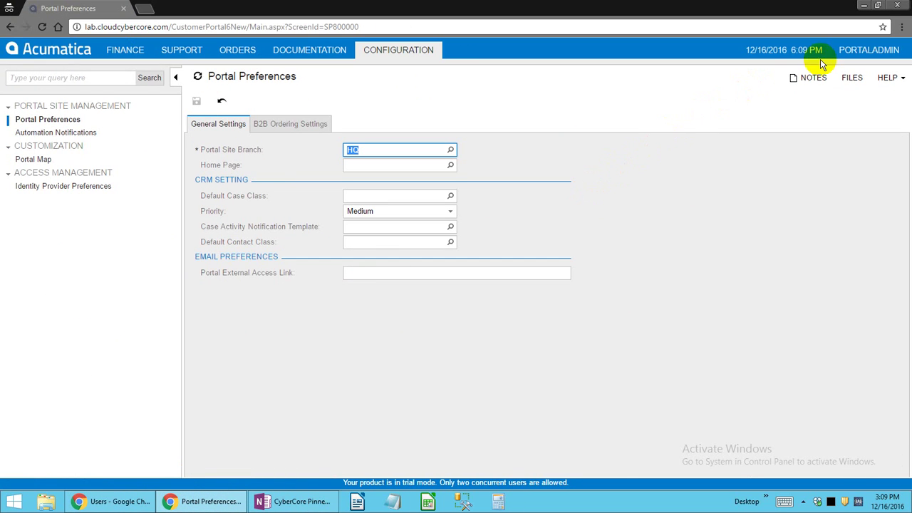